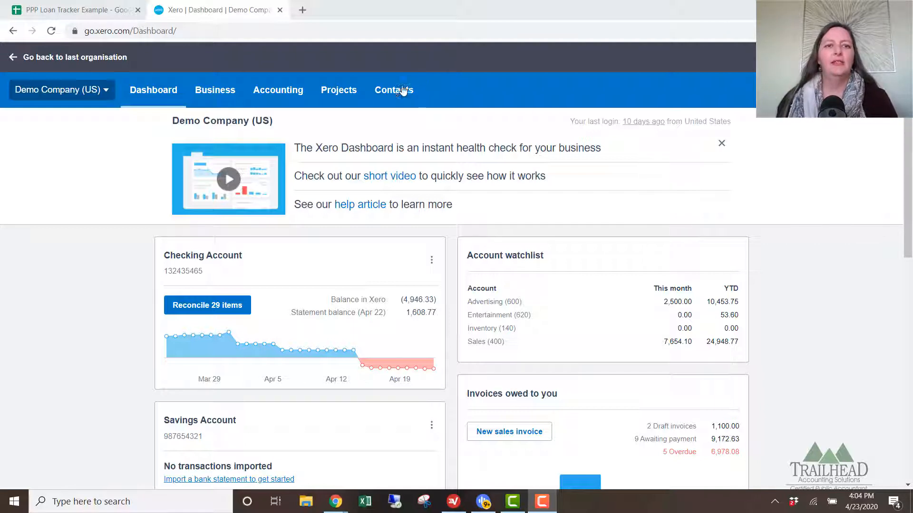
From the chart of accounts, start adding a bank account and search for the bank "Chase".
{"action": "left_click", "coordinate": [278, 92]}
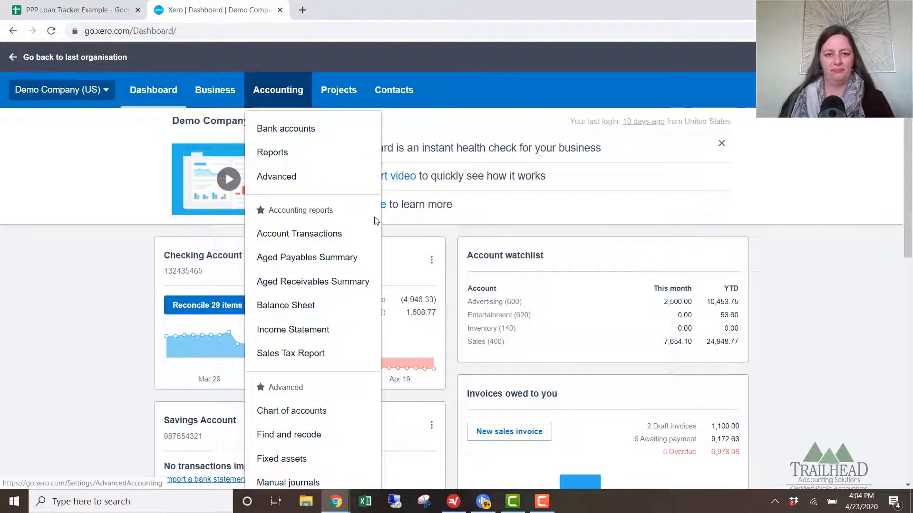
{"action": "left_click", "coordinate": [323, 414]}
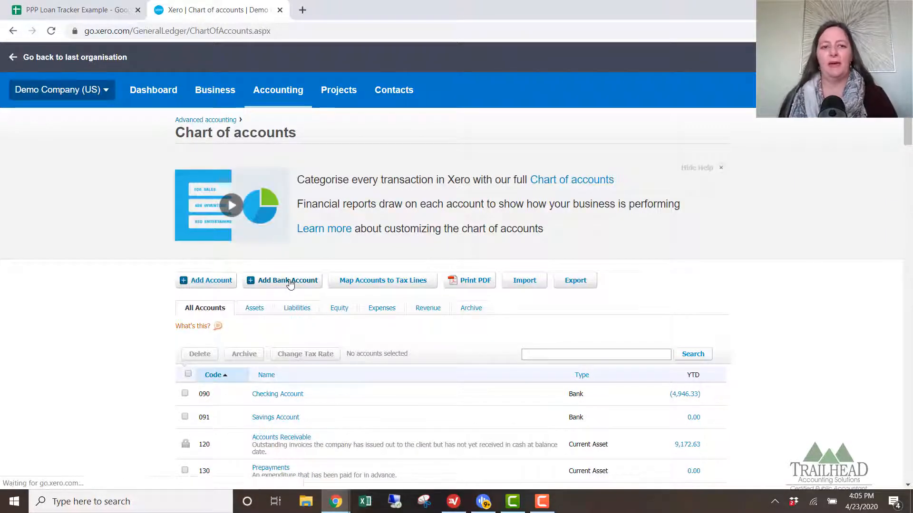
{"action": "left_click", "coordinate": [291, 282]}
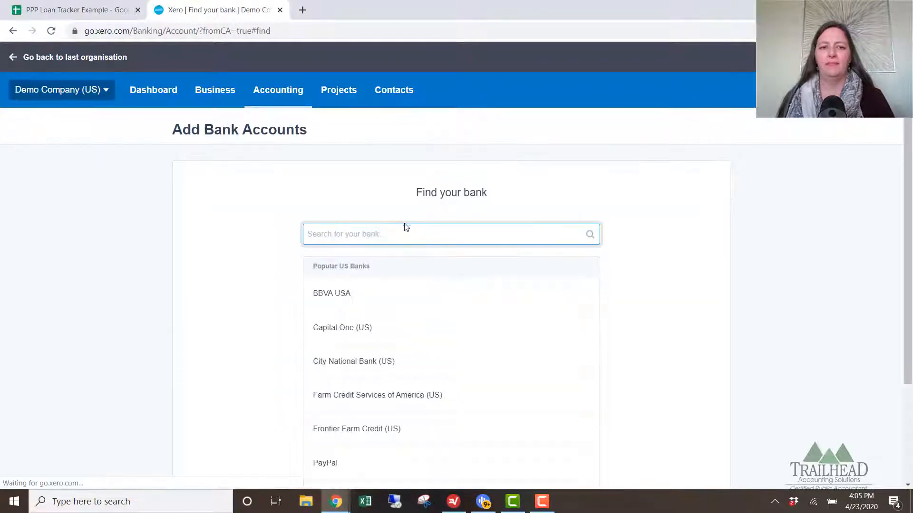
{"action": "scroll", "coordinate": [402, 225], "scroll_direction": "down", "scroll_amount": 2}
{"action": "scroll", "coordinate": [403, 227], "scroll_direction": "down", "scroll_amount": 1}
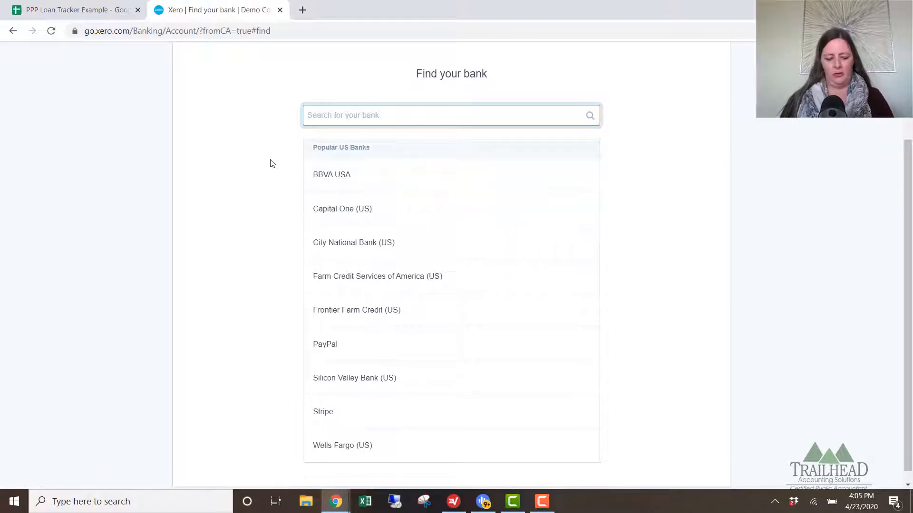
{"action": "type", "text": "Chase"}
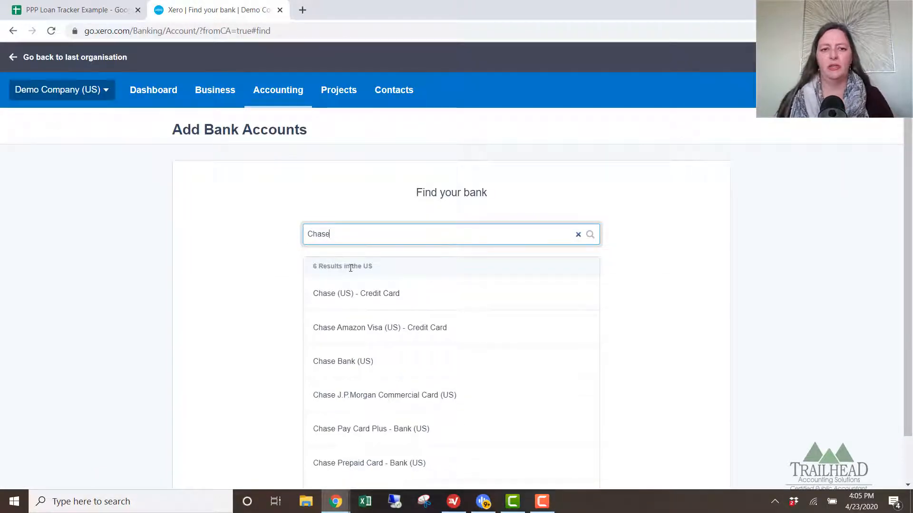
Choose Chase Bank (US), not the Chase credit card option, as the bank for the new account.
{"action": "left_click", "coordinate": [362, 295]}
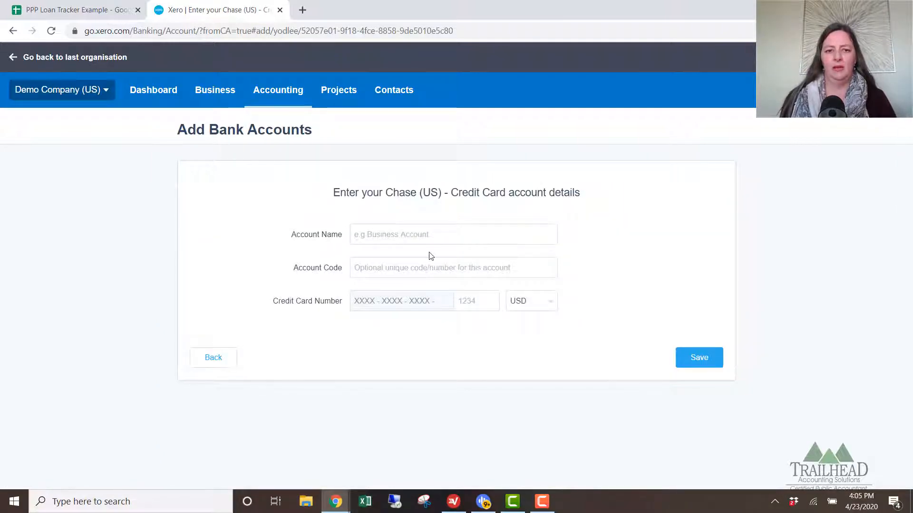
{"action": "left_click", "coordinate": [212, 358]}
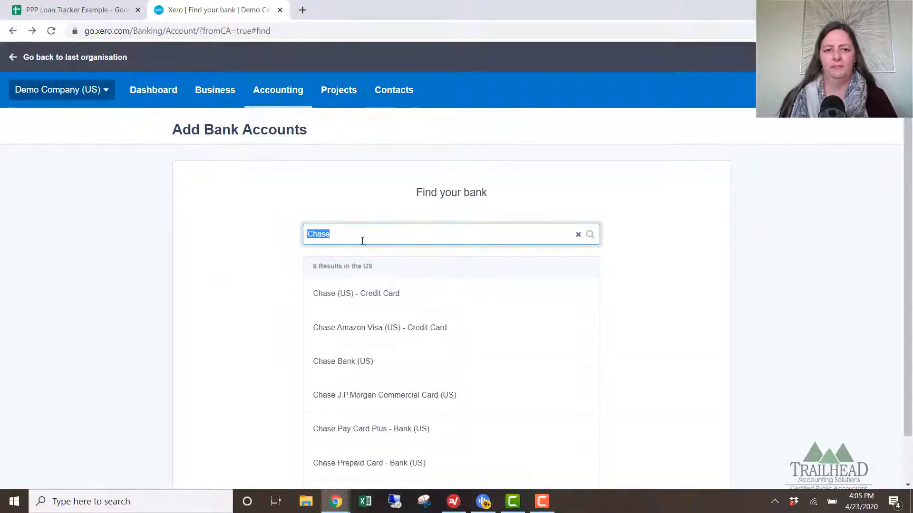
{"action": "left_click", "coordinate": [356, 362]}
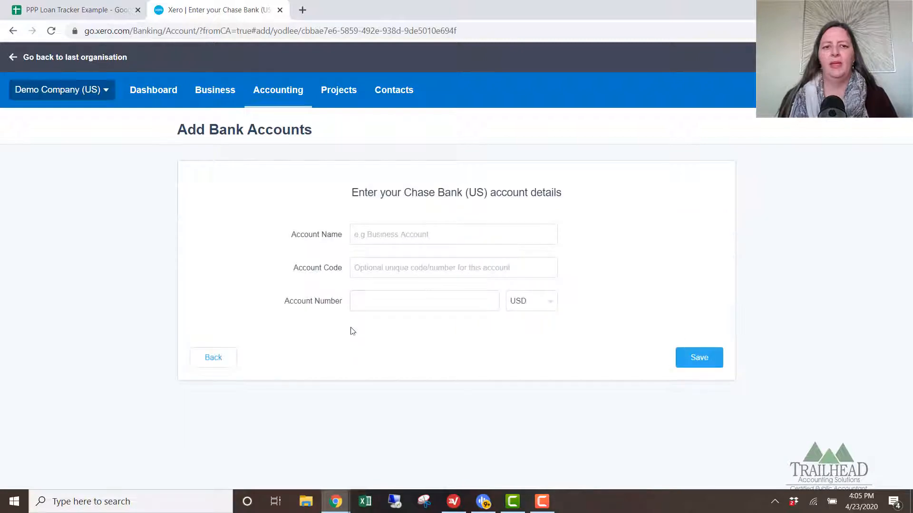
Name the Chase bank account PPP Checking, enter its account number and save it.
{"action": "left_click", "coordinate": [410, 239]}
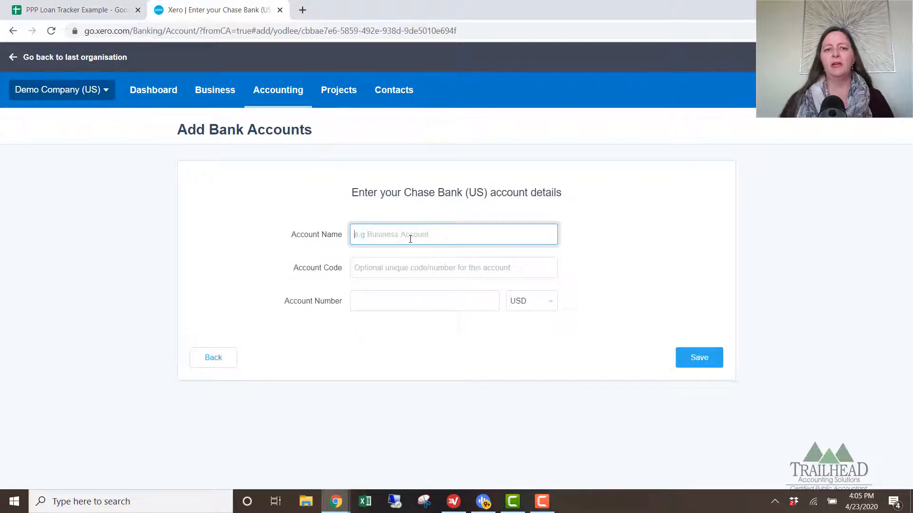
{"action": "type", "text": "PPP Check"}
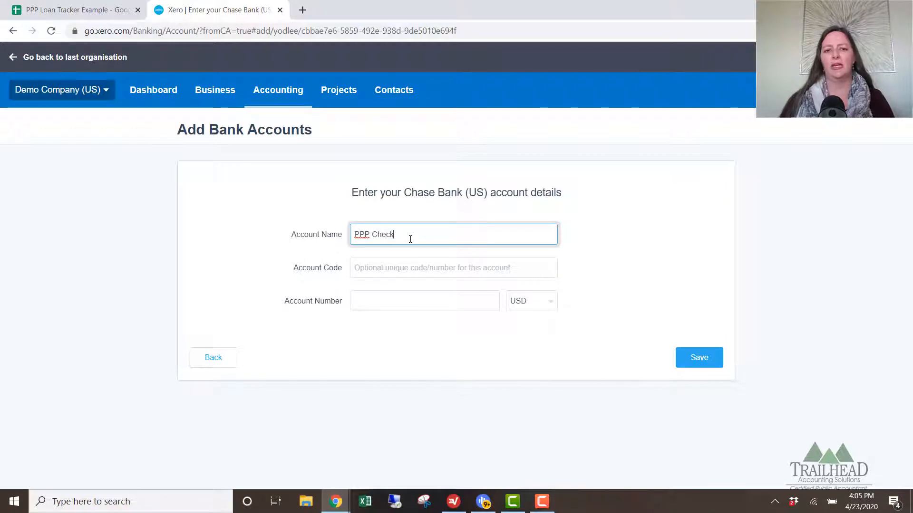
{"action": "type", "text": "ing"}
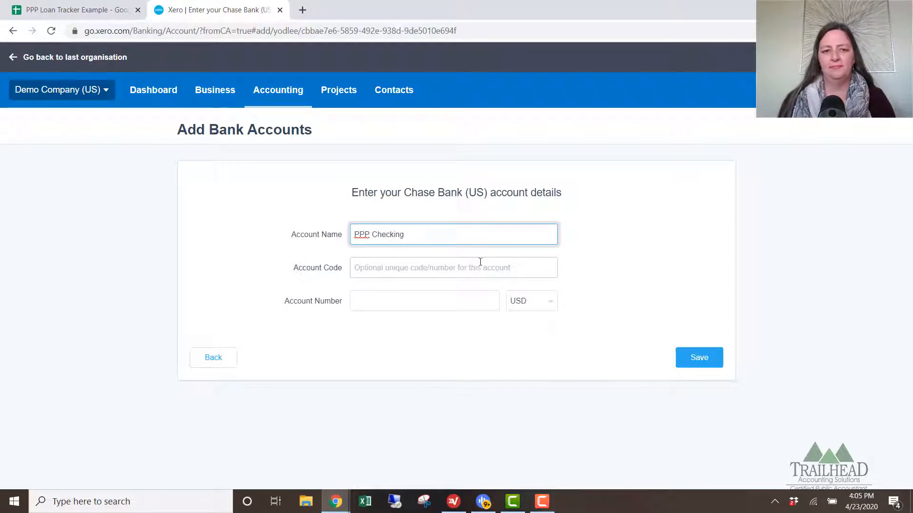
{"action": "left_click", "coordinate": [699, 357]}
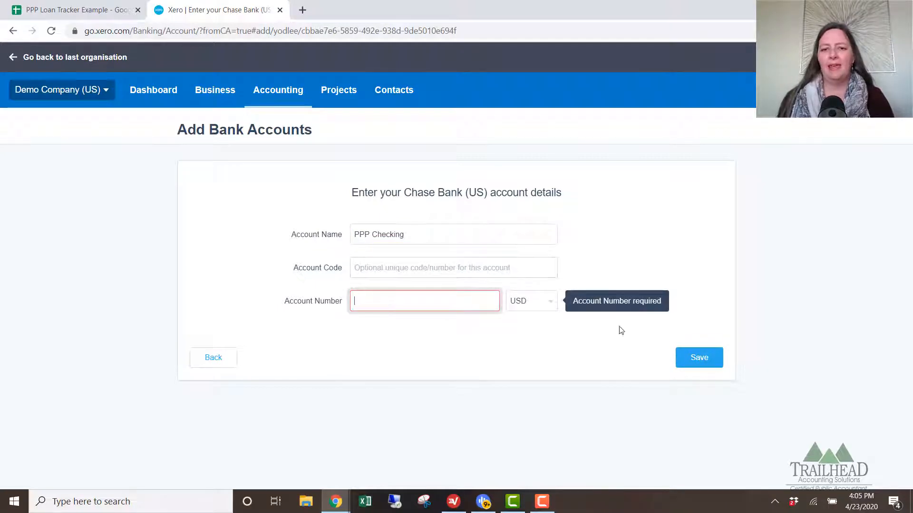
{"action": "type", "text": "123456"}
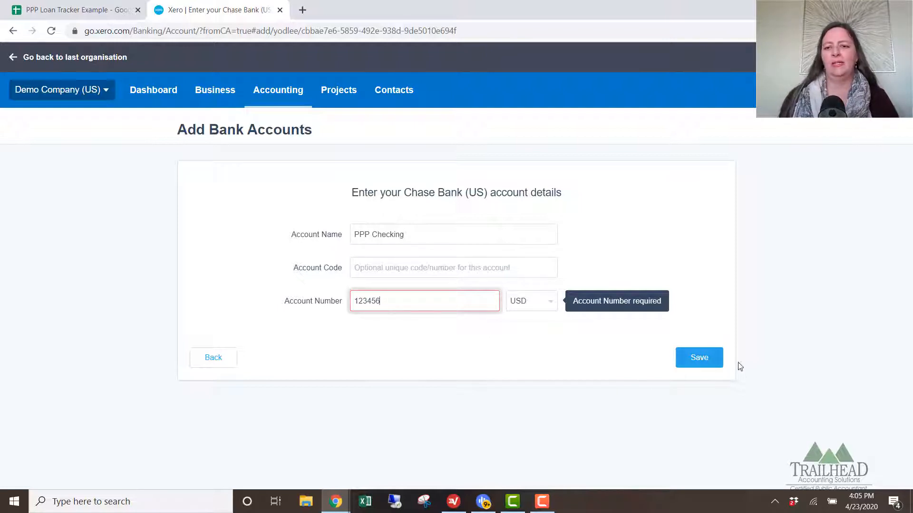
{"action": "left_click", "coordinate": [687, 352]}
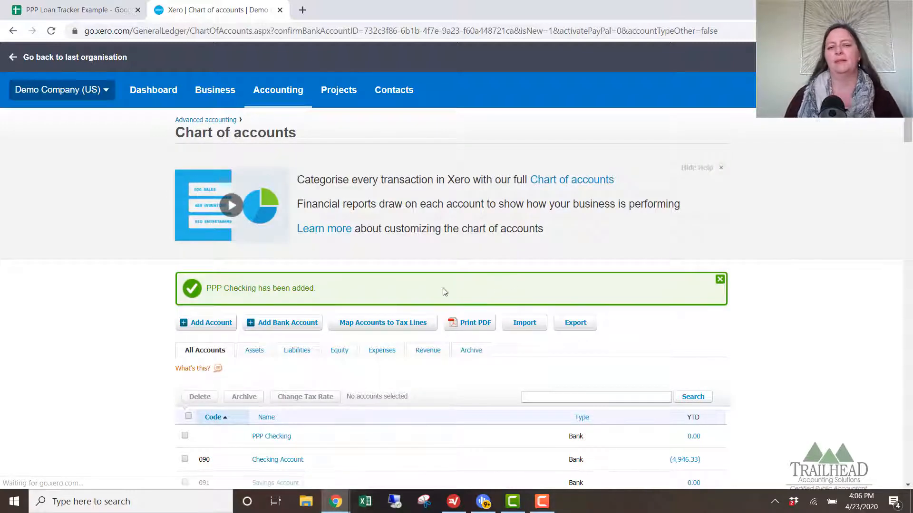
Start a new non-bank account and check the existing liability codes in the chart of accounts.
{"action": "scroll", "coordinate": [441, 298], "scroll_direction": "down", "scroll_amount": 3}
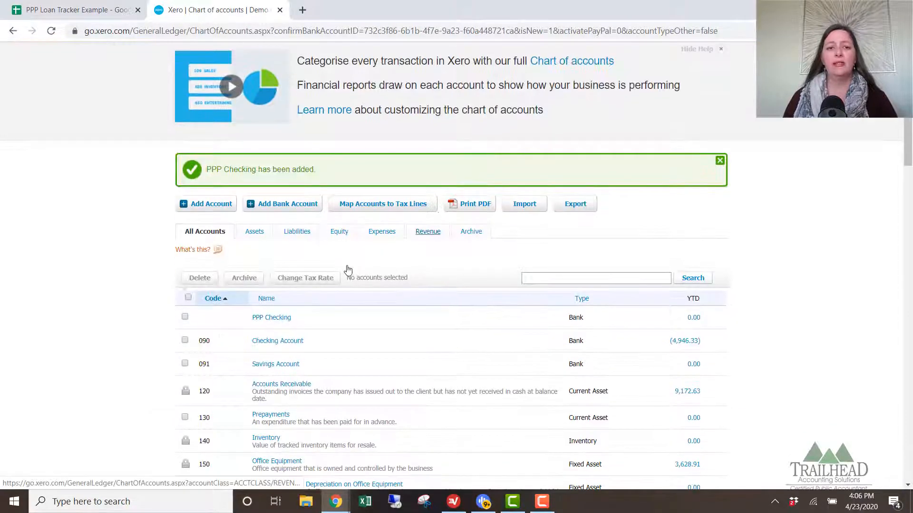
{"action": "scroll", "coordinate": [338, 182], "scroll_direction": "down", "scroll_amount": 1}
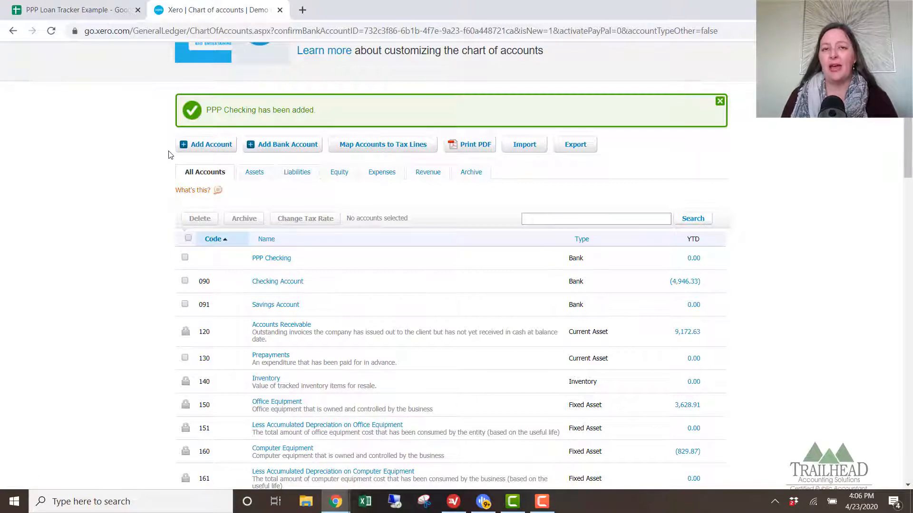
{"action": "left_click", "coordinate": [210, 147]}
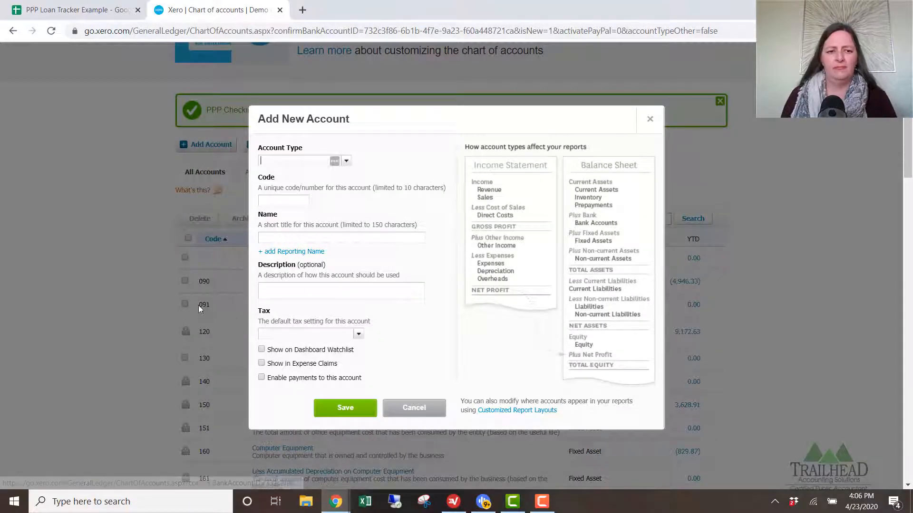
{"action": "scroll", "coordinate": [197, 302], "scroll_direction": "down", "scroll_amount": 10}
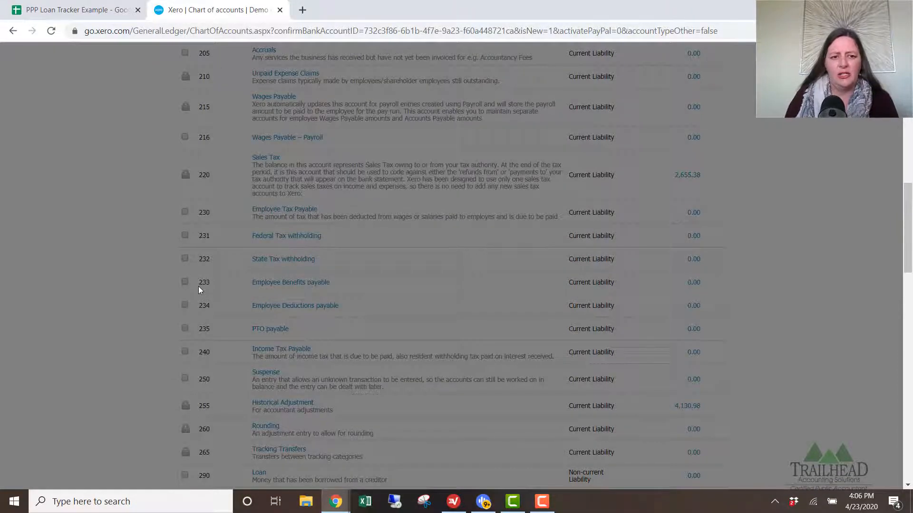
{"action": "scroll", "coordinate": [198, 286], "scroll_direction": "up", "scroll_amount": 8}
{"action": "scroll", "coordinate": [194, 264], "scroll_direction": "up", "scroll_amount": 2}
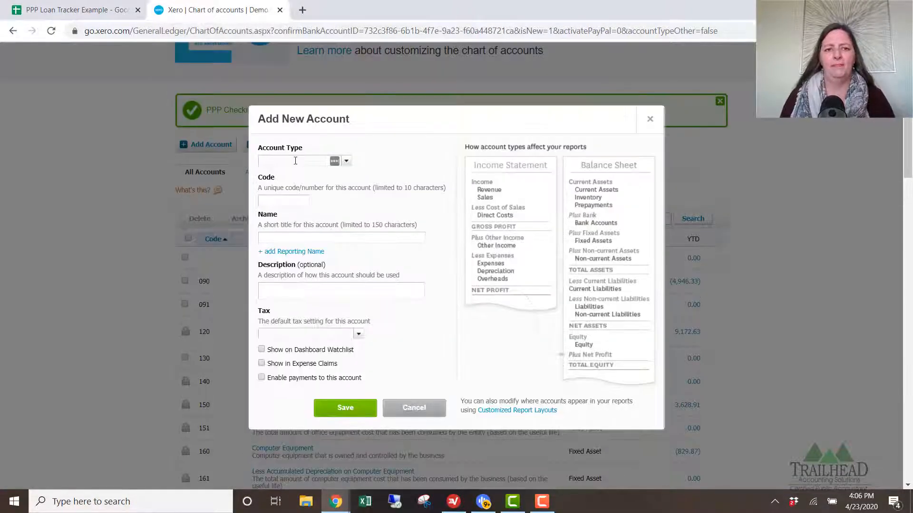
Set the new account's type to Non-current Liability.
{"action": "left_click", "coordinate": [346, 162]}
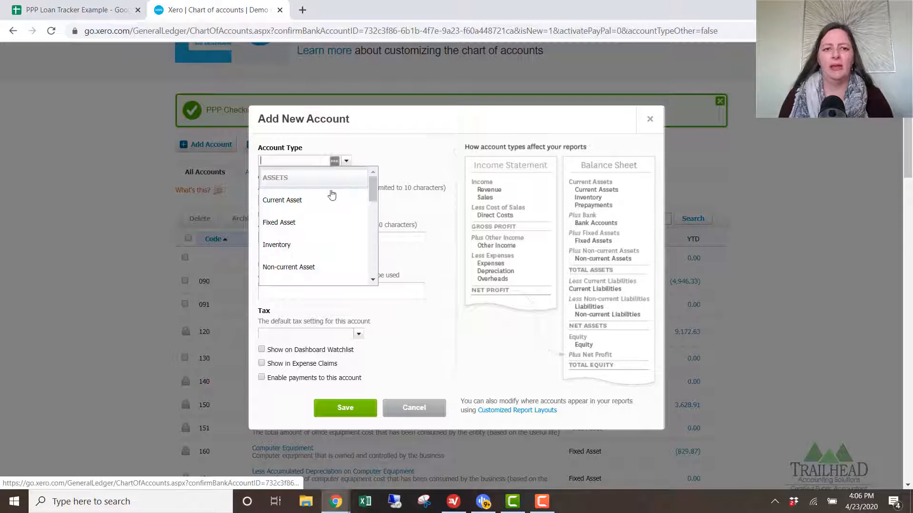
{"action": "scroll", "coordinate": [322, 232], "scroll_direction": "down", "scroll_amount": 5}
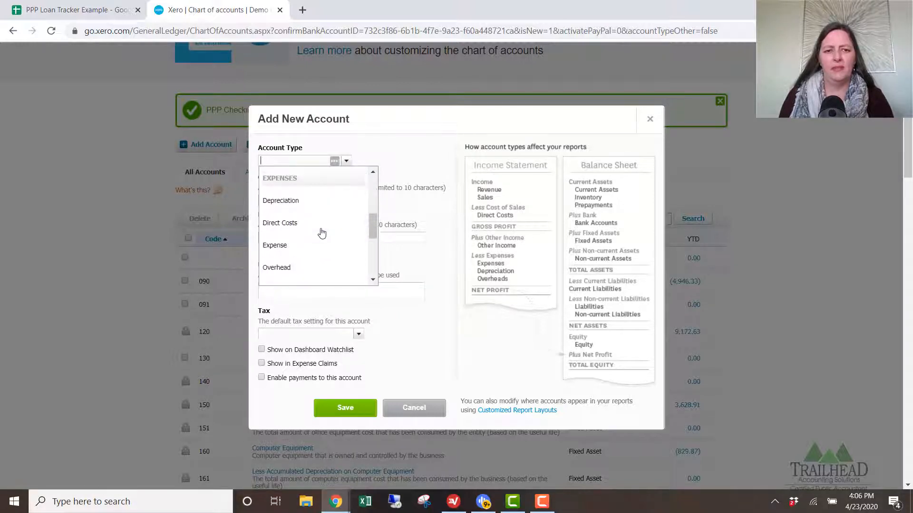
{"action": "scroll", "coordinate": [321, 232], "scroll_direction": "down", "scroll_amount": 3}
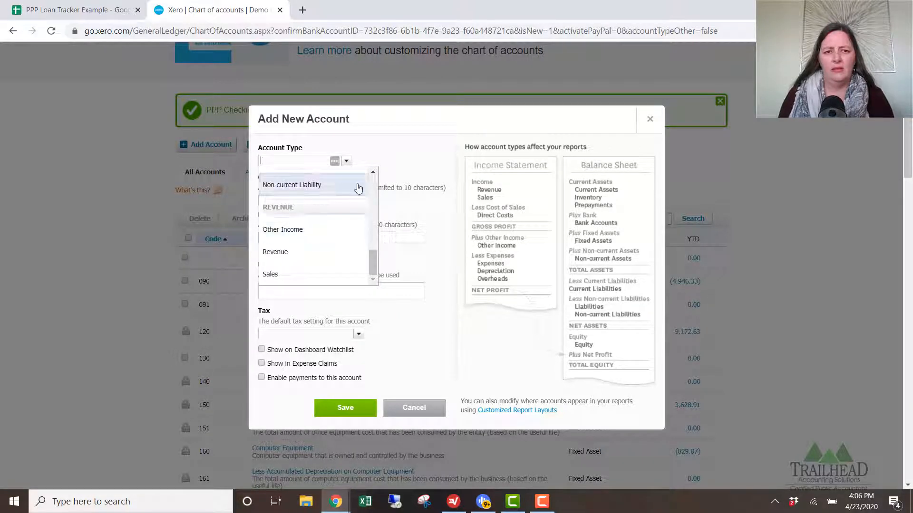
{"action": "left_click", "coordinate": [373, 174]}
{"action": "left_click", "coordinate": [373, 174]}
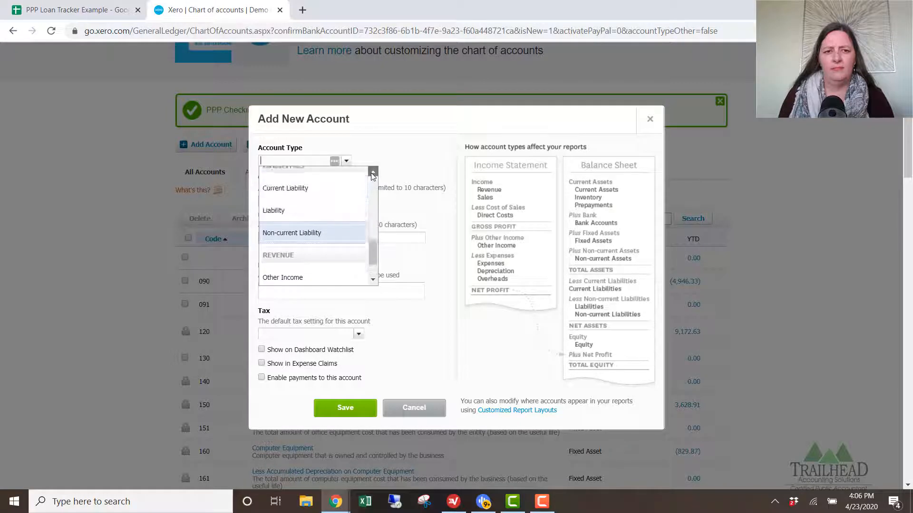
{"action": "scroll", "coordinate": [290, 218], "scroll_direction": "up", "scroll_amount": 1}
{"action": "left_click", "coordinate": [291, 257]}
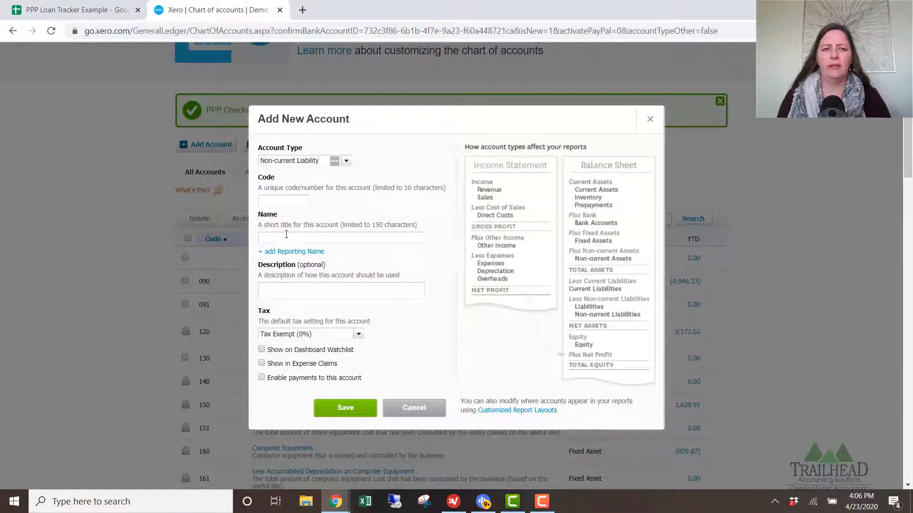
Give the liability account the code 280 and the name PPP Loan, and save it.
{"action": "left_click", "coordinate": [279, 200]}
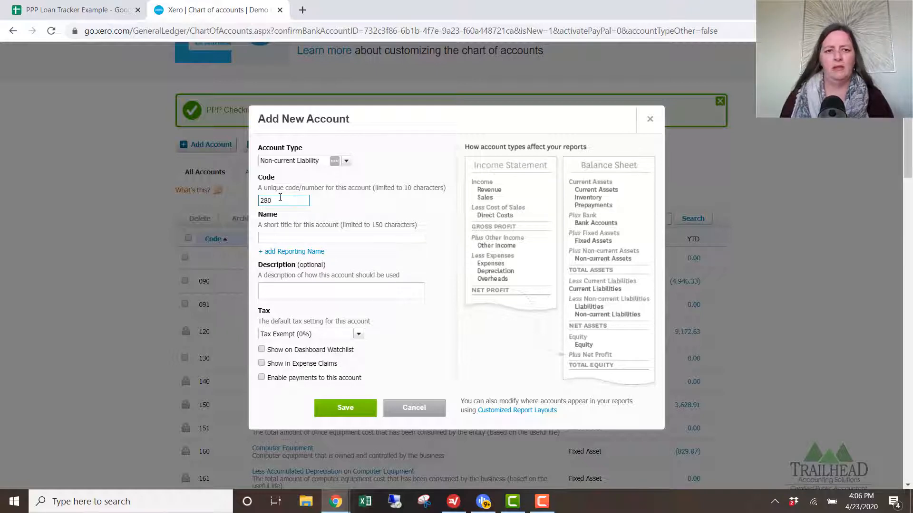
{"action": "left_click", "coordinate": [308, 239]}
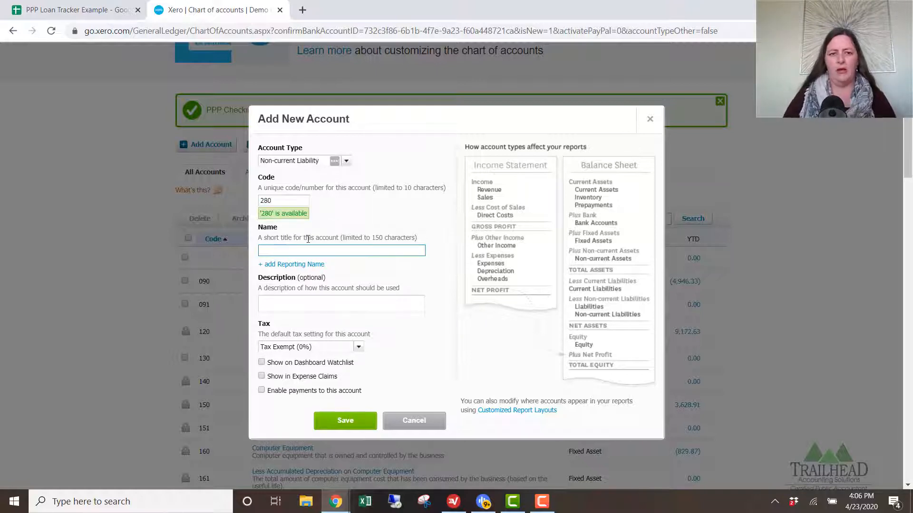
{"action": "type", "text": "PPP Loan"}
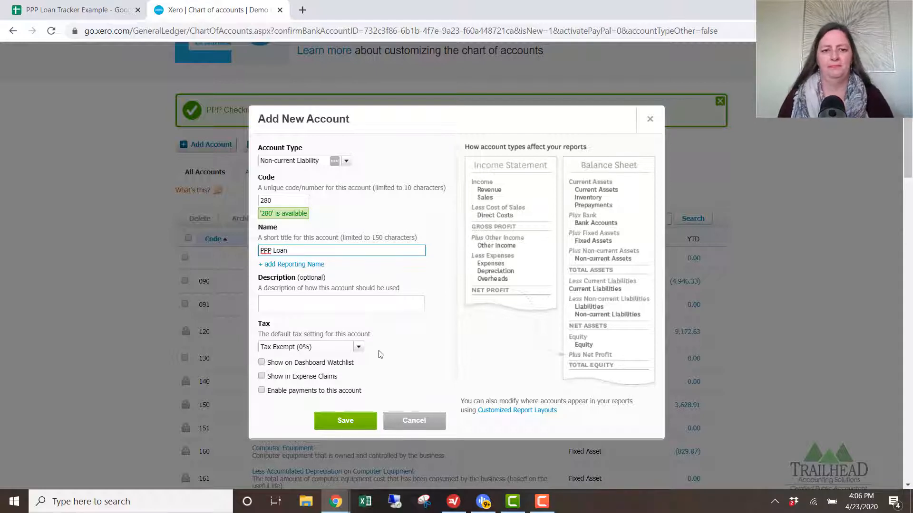
{"action": "left_click", "coordinate": [354, 425]}
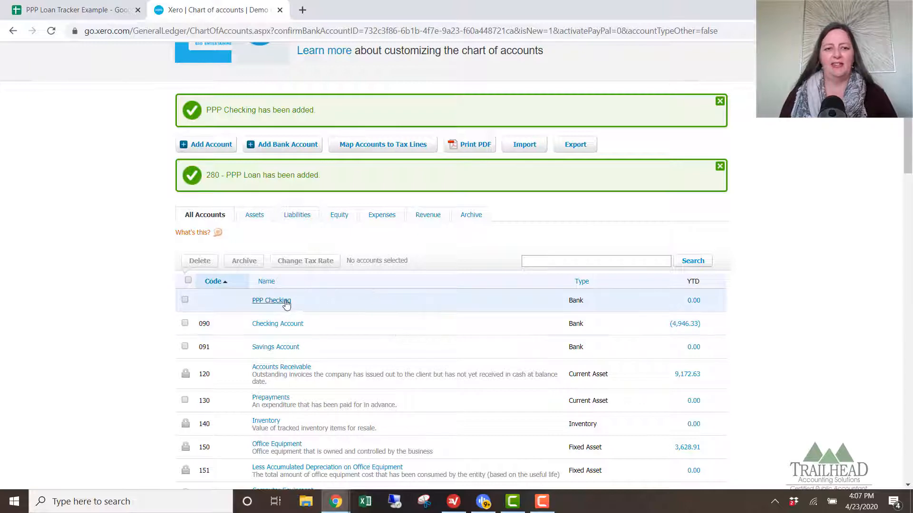
Locate the new PPP Loan account among the liabilities in the chart of accounts.
{"action": "scroll", "coordinate": [153, 309], "scroll_direction": "down", "scroll_amount": 6}
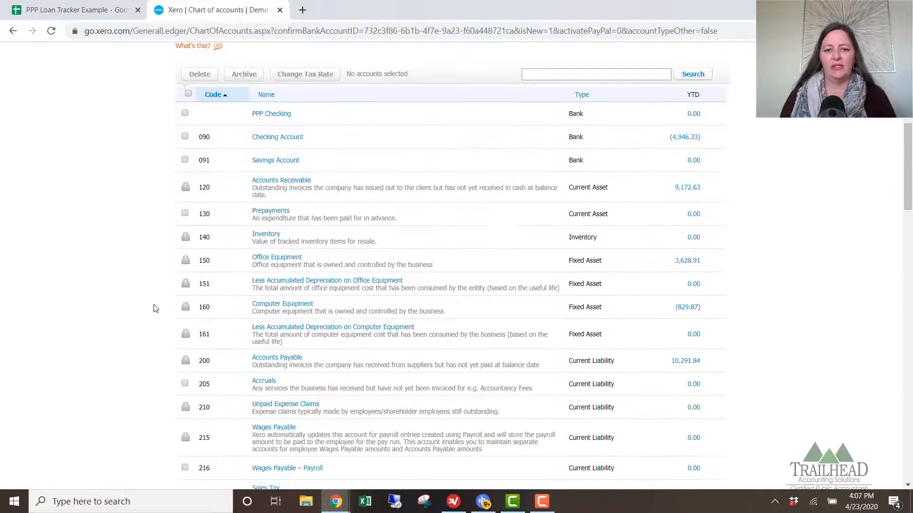
{"action": "scroll", "coordinate": [154, 309], "scroll_direction": "down", "scroll_amount": 4}
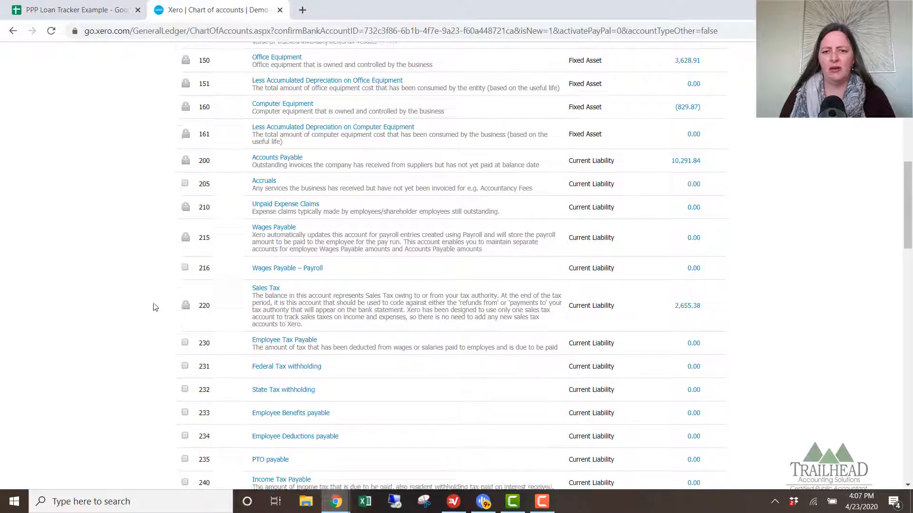
{"action": "scroll", "coordinate": [153, 305], "scroll_direction": "down", "scroll_amount": 3}
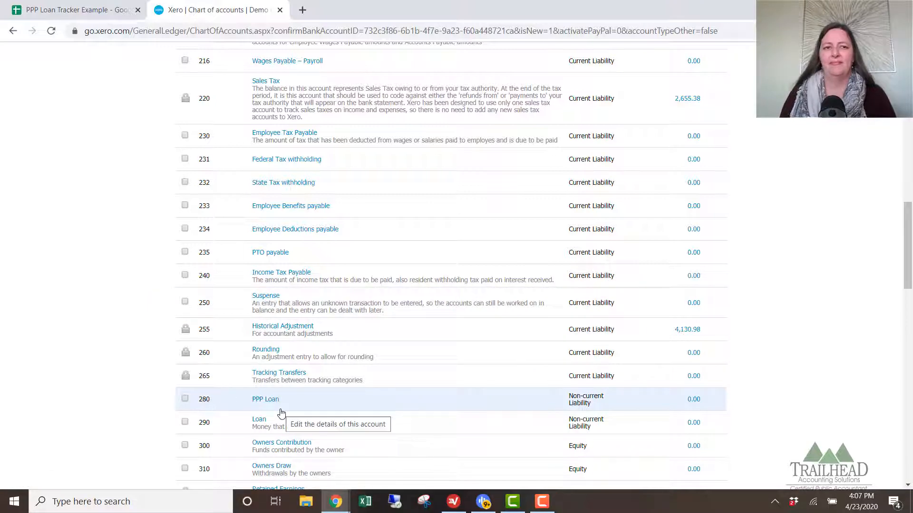
{"action": "scroll", "coordinate": [281, 413], "scroll_direction": "up", "scroll_amount": 20}
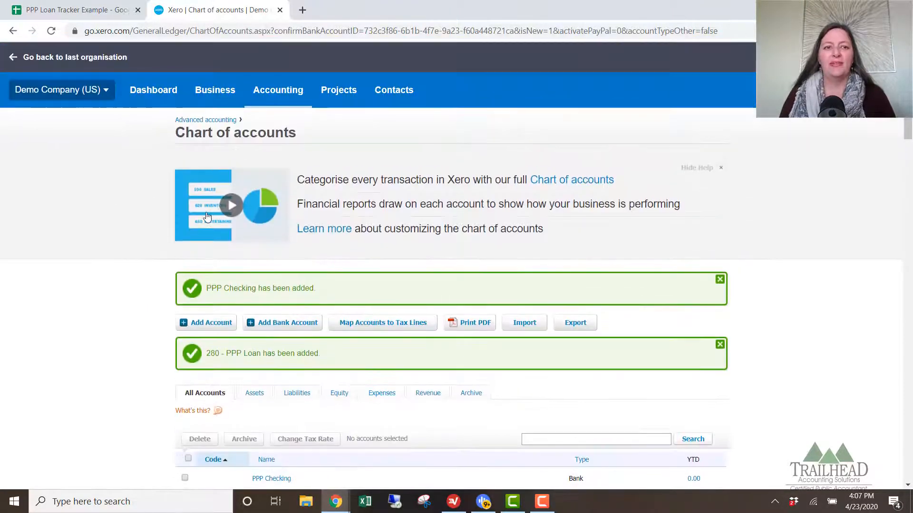
Return to the organisation's dashboard and bring the PPP Checking account into view.
{"action": "left_click", "coordinate": [159, 95]}
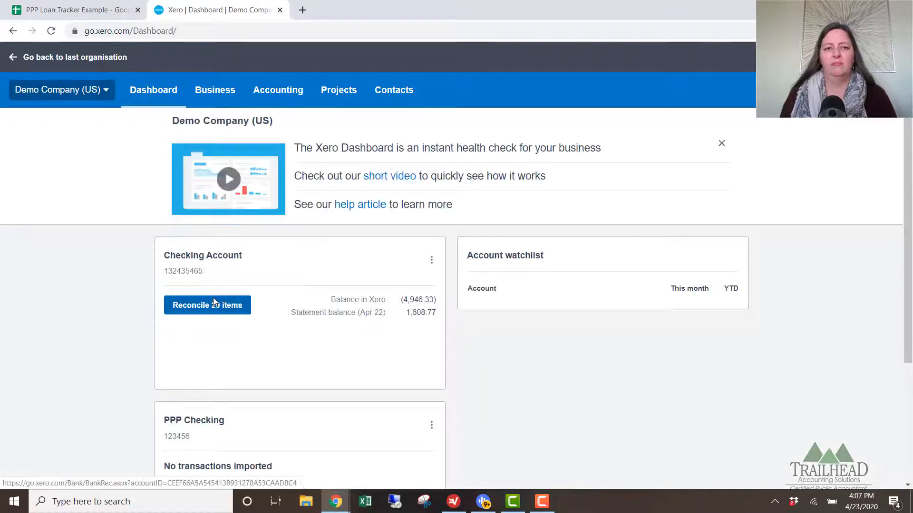
{"action": "scroll", "coordinate": [128, 315], "scroll_direction": "down", "scroll_amount": 1}
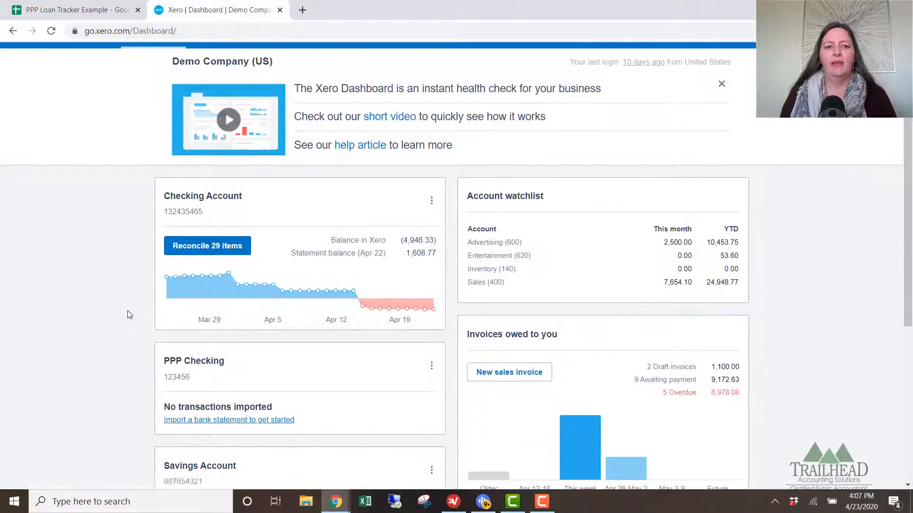
{"action": "scroll", "coordinate": [143, 282], "scroll_direction": "down", "scroll_amount": 1}
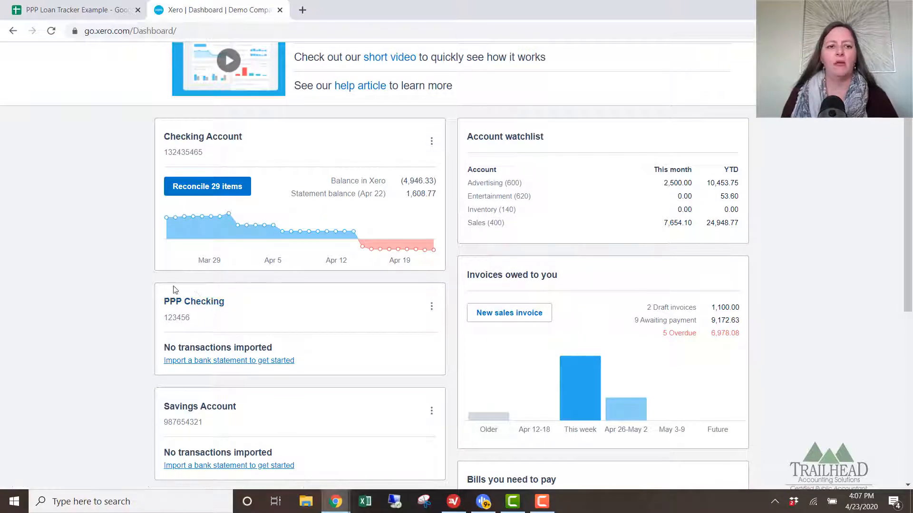
Start a new Receive Money transaction for the PPP Checking account, received from a new contact named Chase.
{"action": "left_click", "coordinate": [431, 306]}
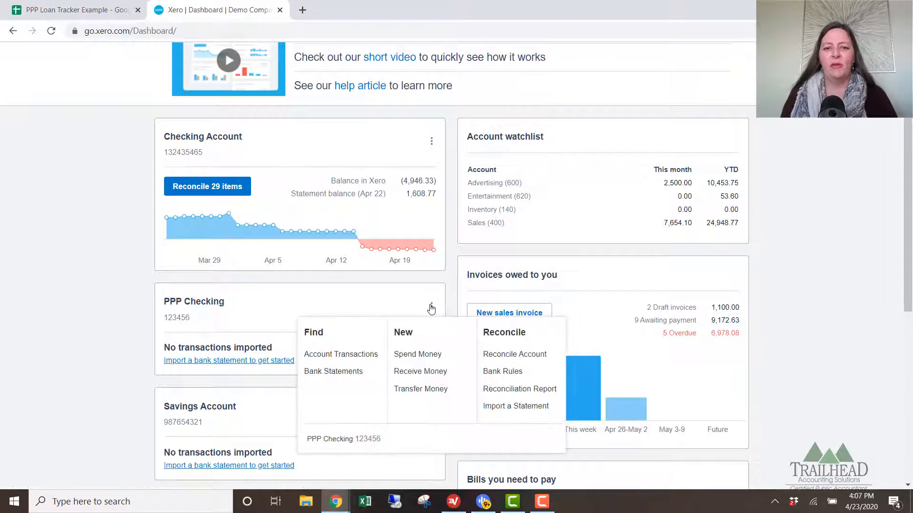
{"action": "left_click", "coordinate": [420, 372]}
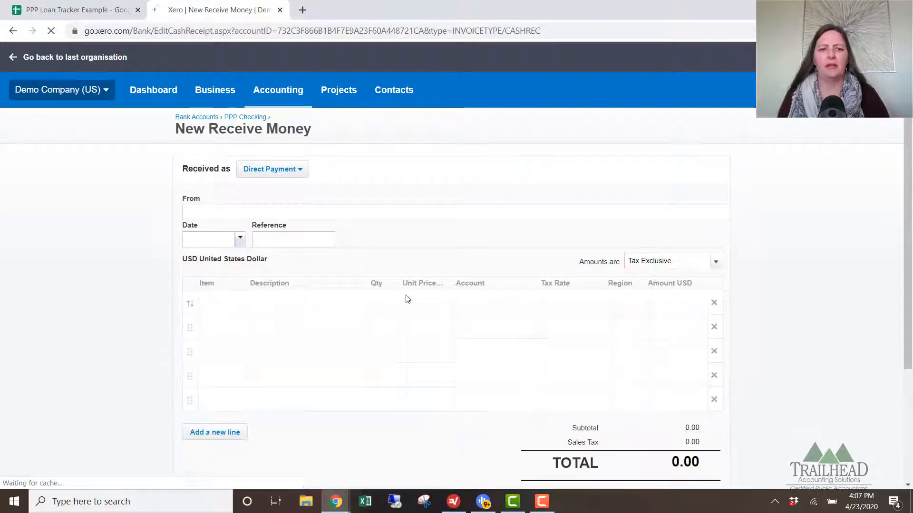
{"action": "left_click", "coordinate": [219, 214]}
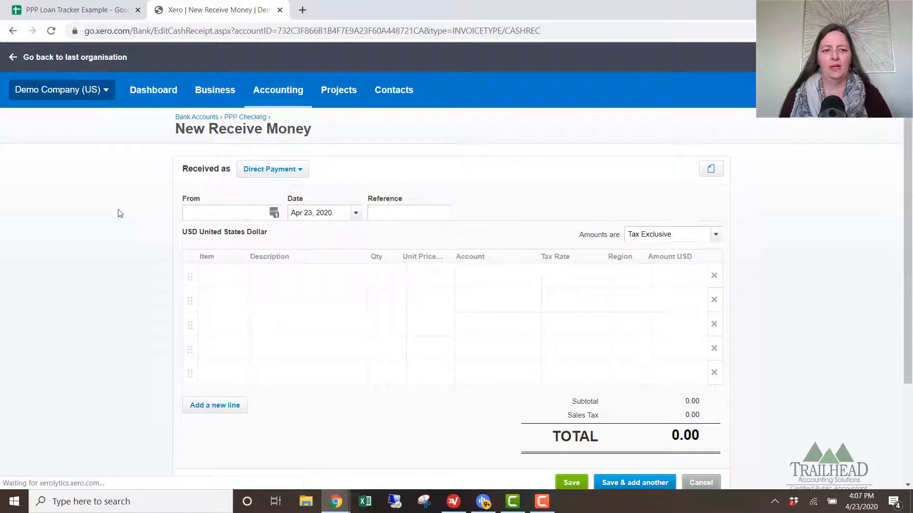
{"action": "type", "text": "Chase"}
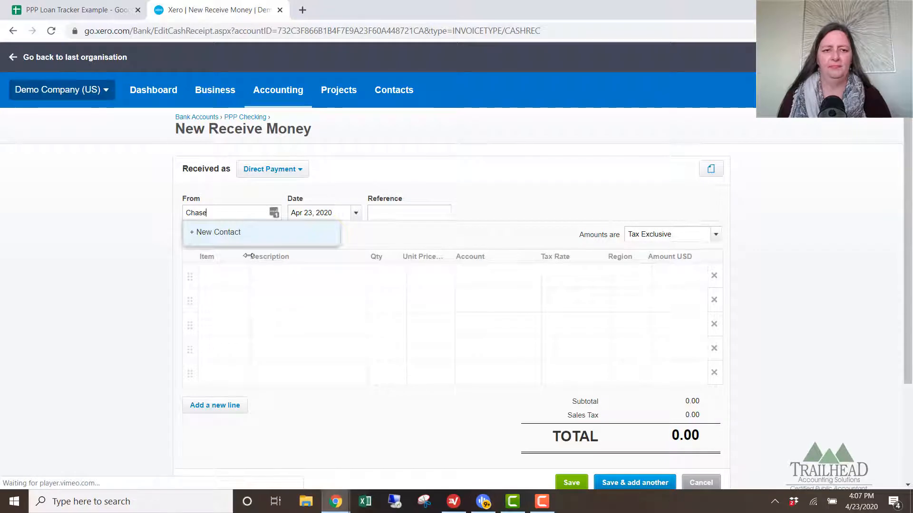
{"action": "left_click", "coordinate": [222, 234]}
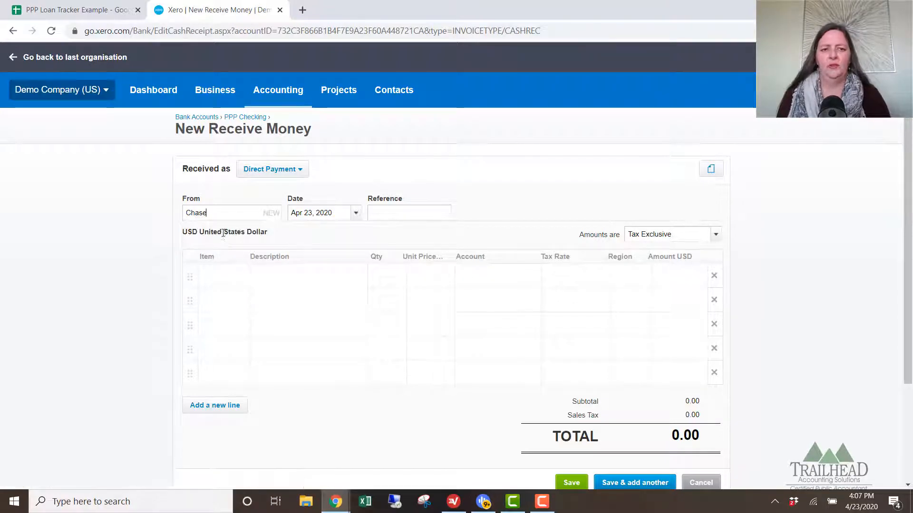
{"action": "key", "text": "Tab"}
Date the receipt Apr 20, 2020 and give it the reference PPP Loan.
{"action": "left_click", "coordinate": [357, 215]}
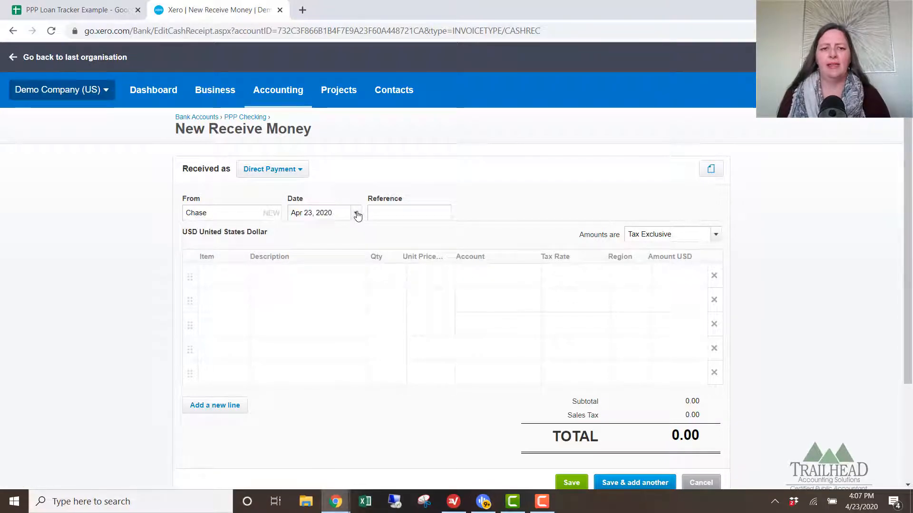
{"action": "left_click", "coordinate": [332, 357]}
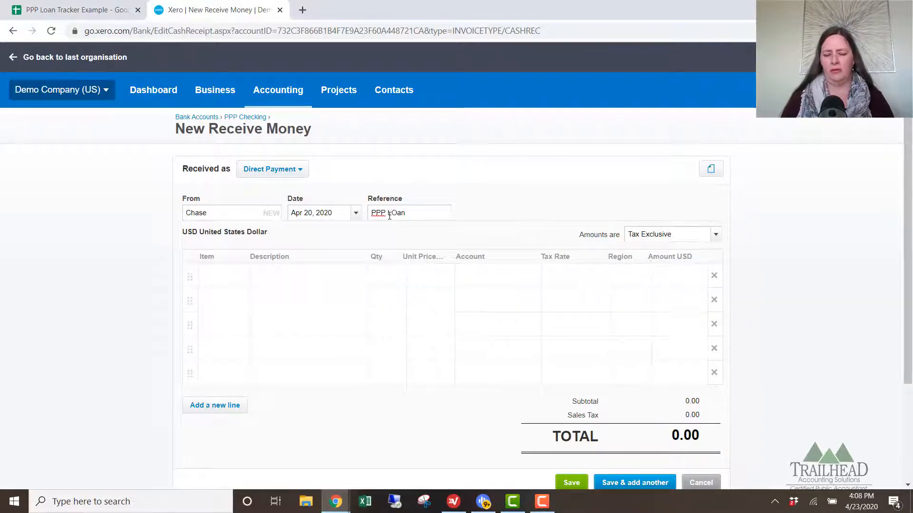
{"action": "key", "text": "BackSpace"}
{"action": "key", "text": "BackSpace"}
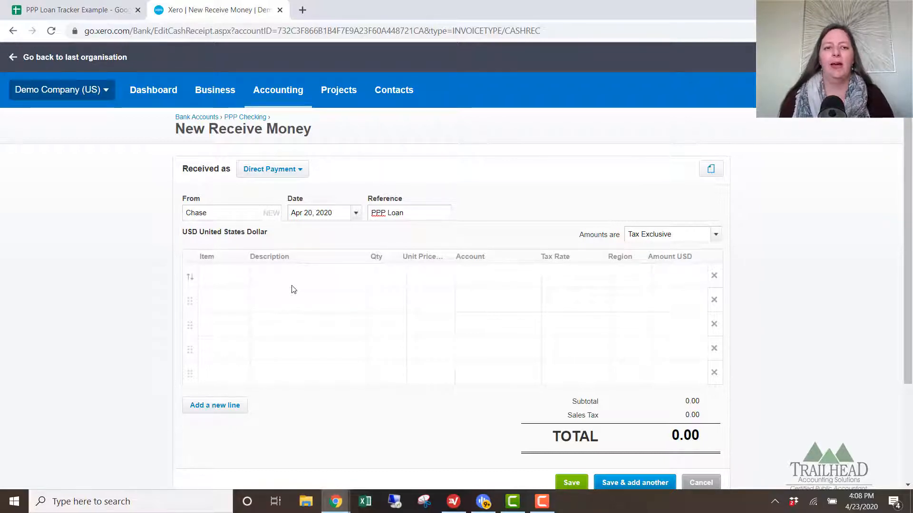
Fill in the first line item with the description PPP Loan, quantity 1.00 and unit price 100,000.
{"action": "left_click", "coordinate": [287, 280]}
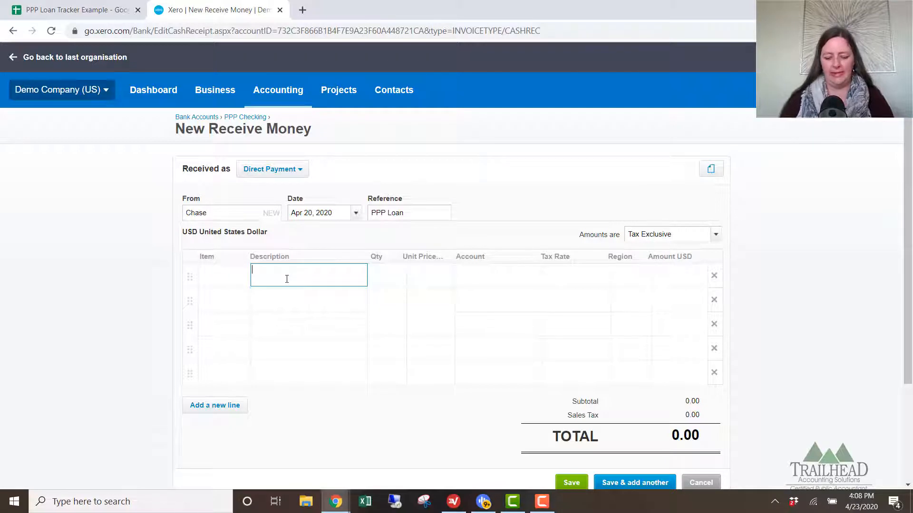
{"action": "type", "text": "PPP Loan"}
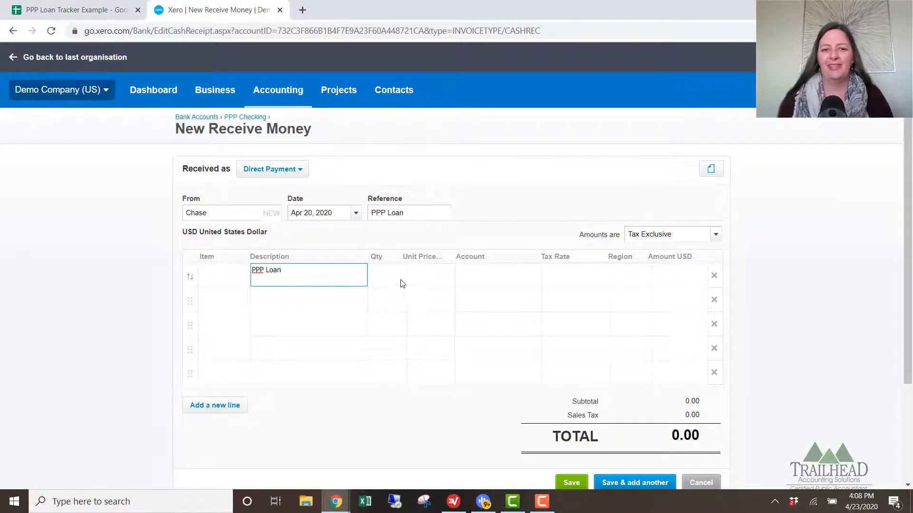
{"action": "left_click", "coordinate": [394, 281]}
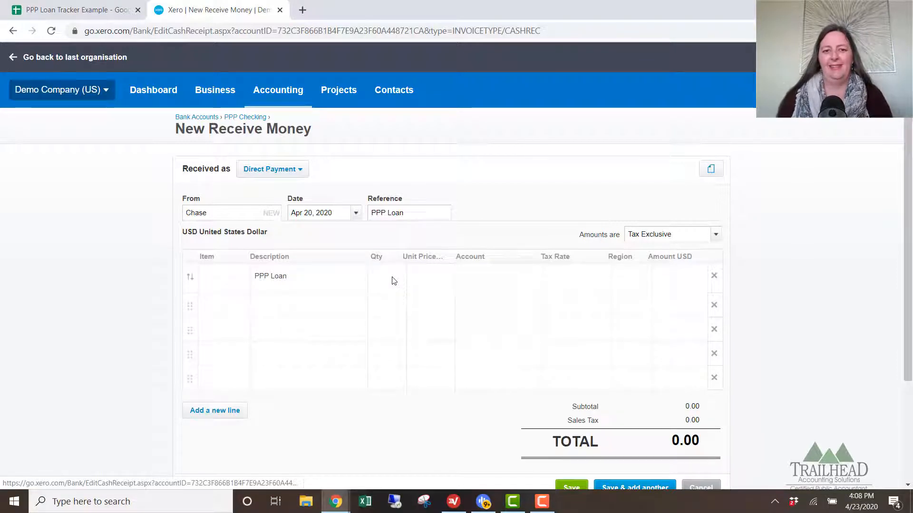
{"action": "key", "text": "Tab"}
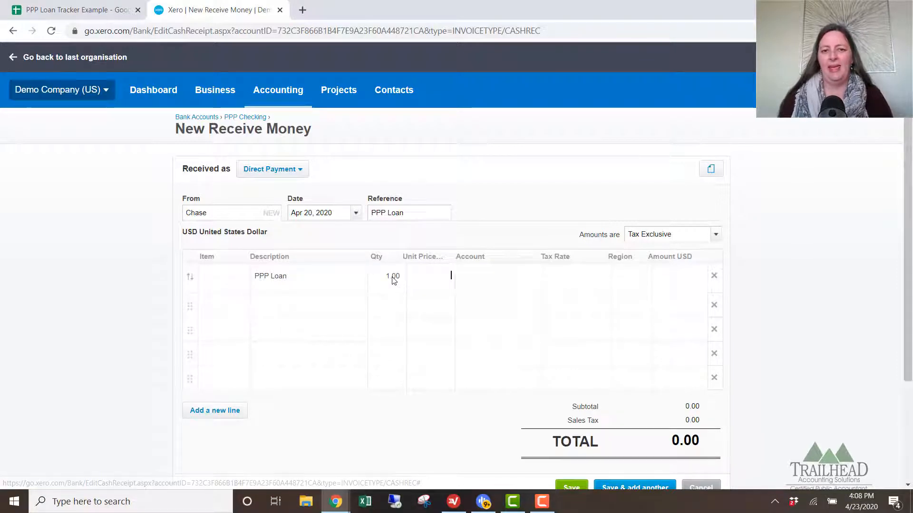
{"action": "type", "text": "100,000"}
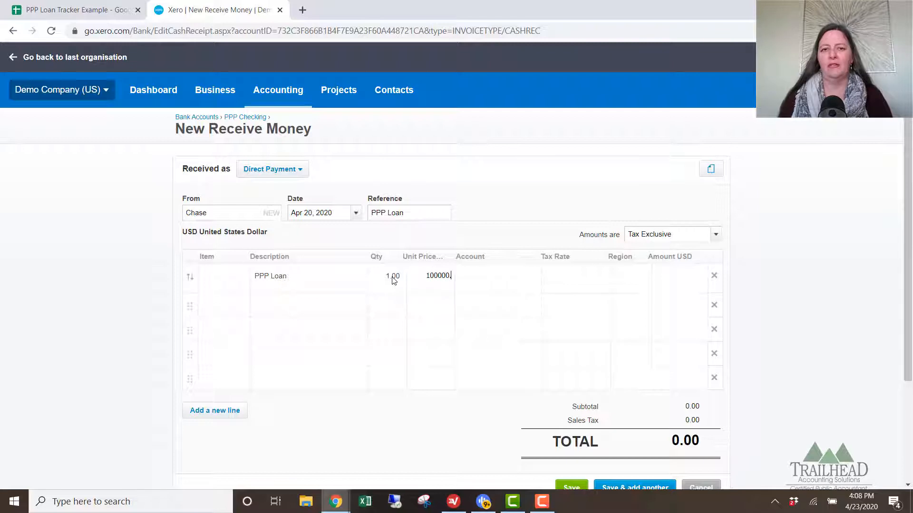
{"action": "key", "text": "Tab"}
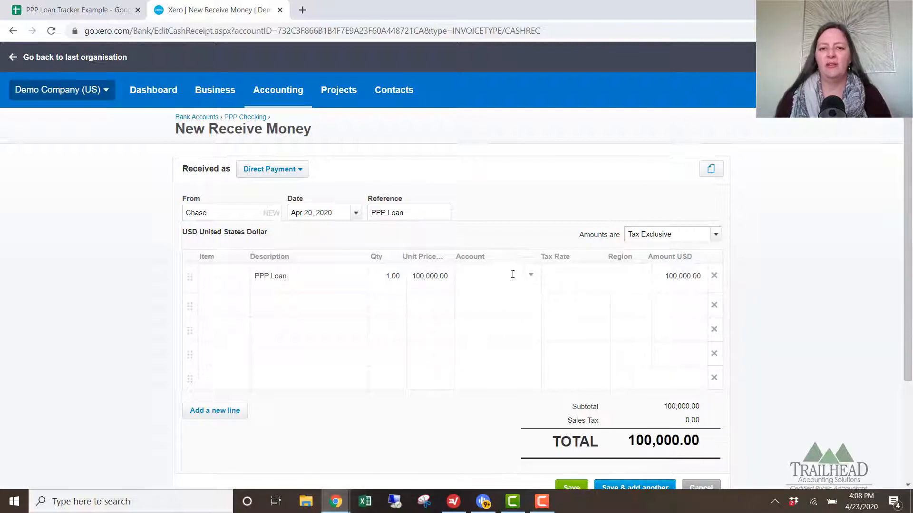
Assign the line item to account 280 - PPP Loan and save the receive money transaction.
{"action": "type", "text": "ppp"}
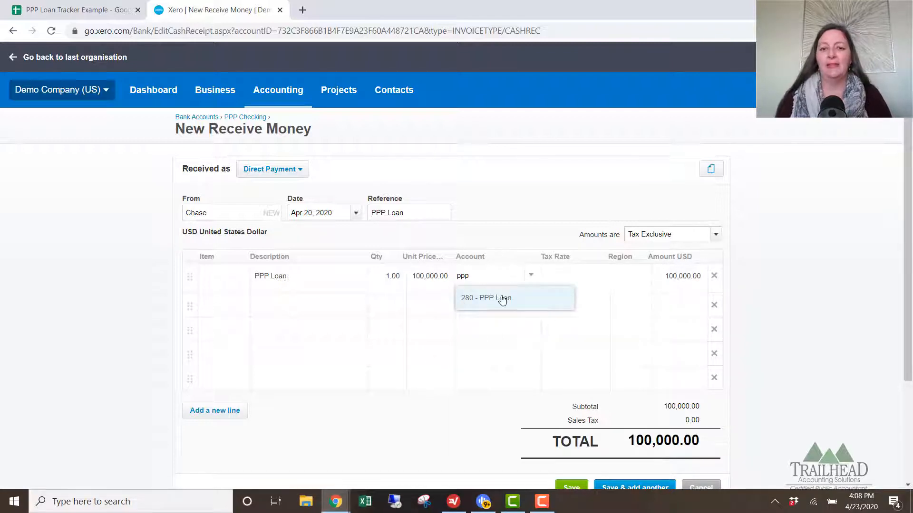
{"action": "left_click", "coordinate": [502, 299]}
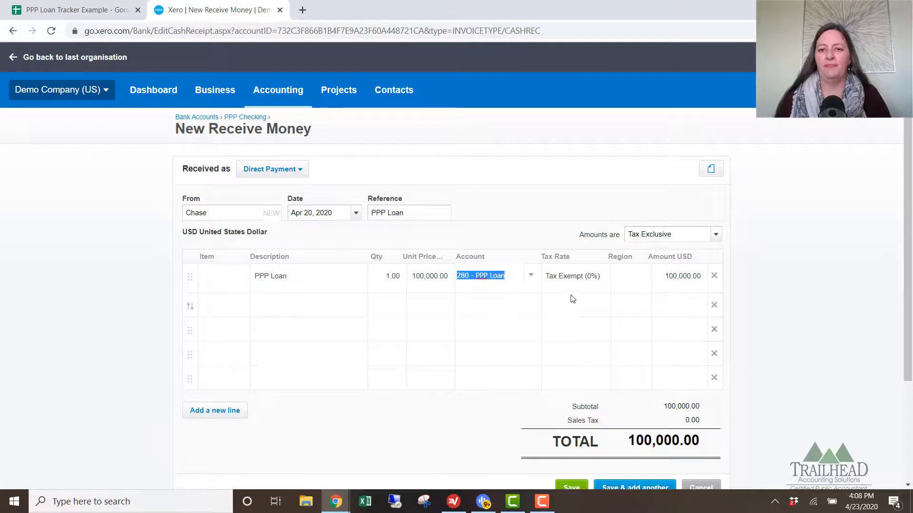
{"action": "scroll", "coordinate": [594, 332], "scroll_direction": "down", "scroll_amount": 1}
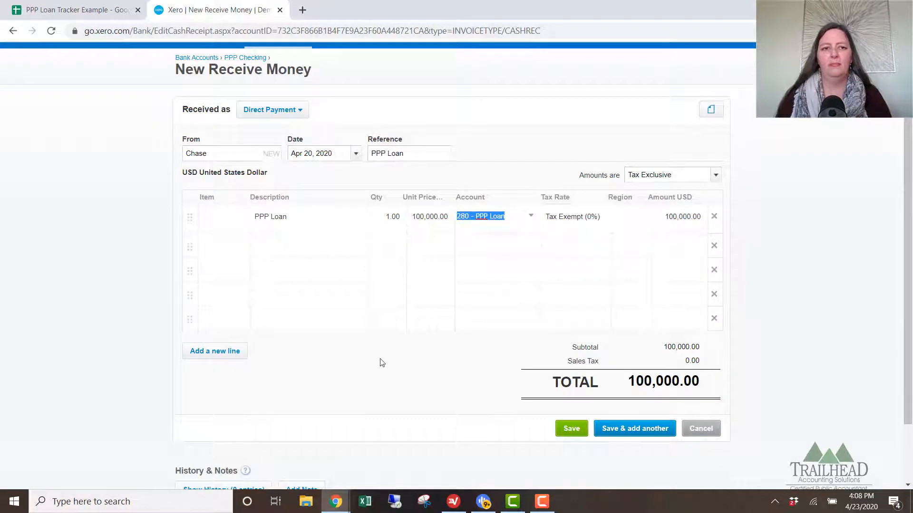
{"action": "scroll", "coordinate": [372, 360], "scroll_direction": "up", "scroll_amount": 1}
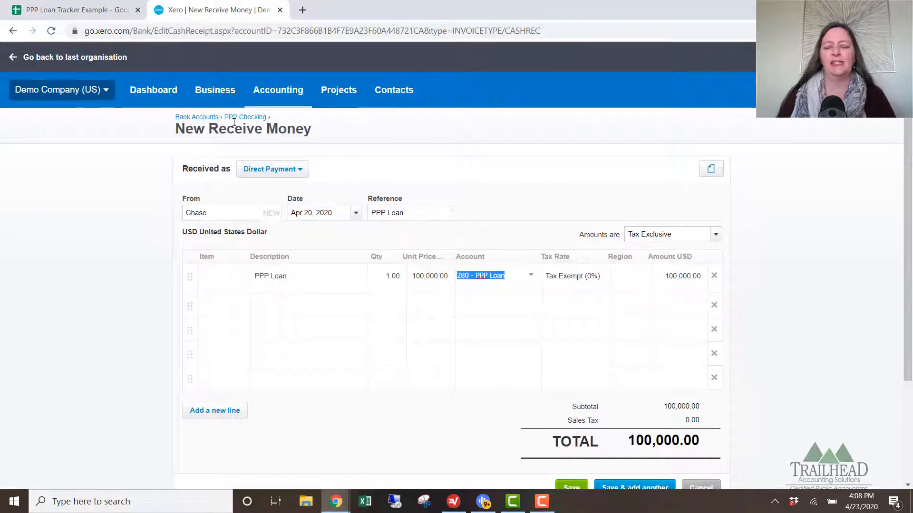
{"action": "scroll", "coordinate": [399, 306], "scroll_direction": "down", "scroll_amount": 2}
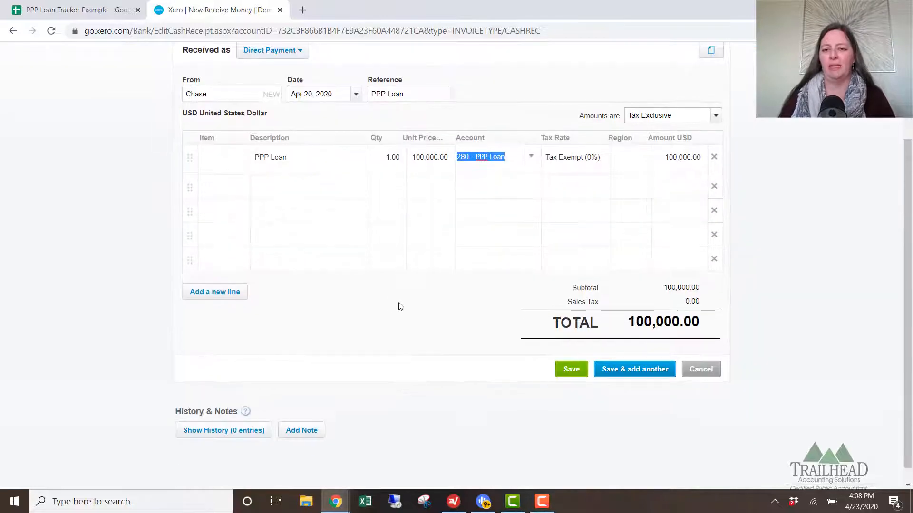
{"action": "left_click", "coordinate": [581, 377]}
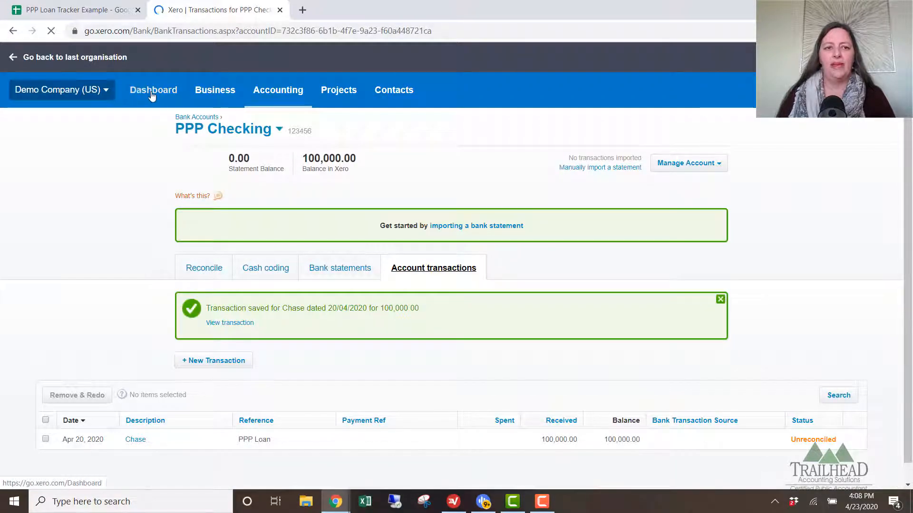
Return to the dashboard and check the PPP Checking account's balance in Xero.
{"action": "left_click", "coordinate": [151, 94]}
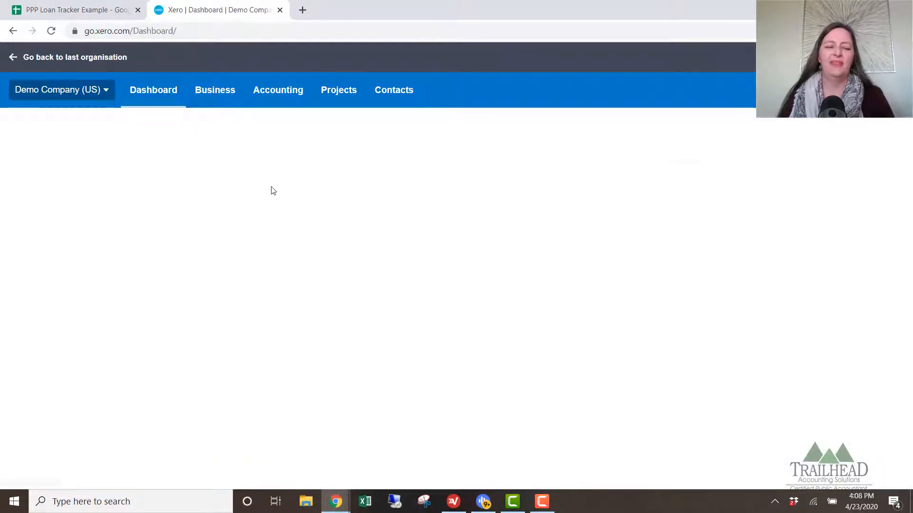
{"action": "scroll", "coordinate": [171, 223], "scroll_direction": "down", "scroll_amount": 1}
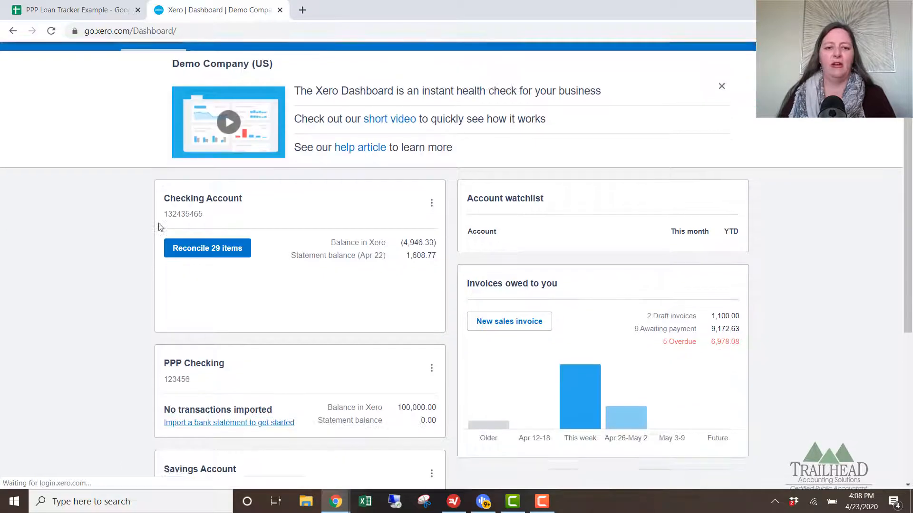
{"action": "scroll", "coordinate": [157, 230], "scroll_direction": "down", "scroll_amount": 1}
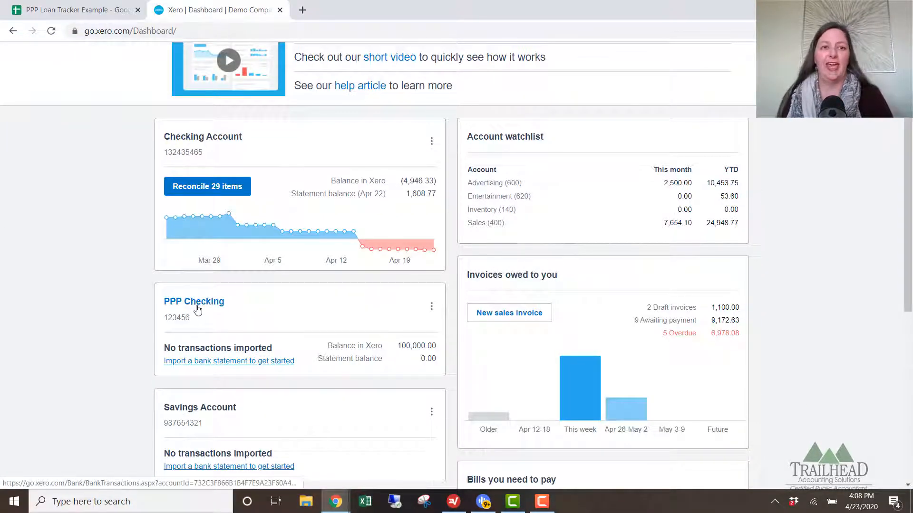
Open the Balance Sheet report for the organisation.
{"action": "scroll", "coordinate": [215, 310], "scroll_direction": "up", "scroll_amount": 2}
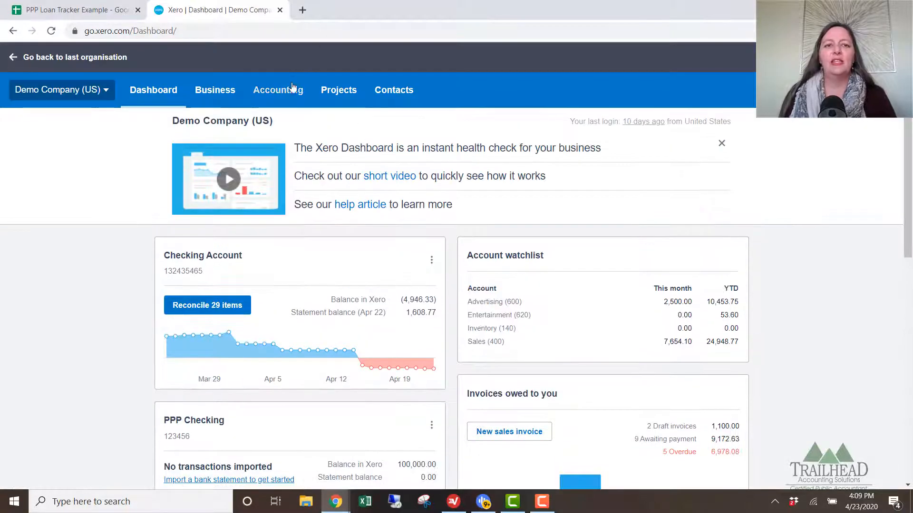
{"action": "left_click", "coordinate": [288, 93]}
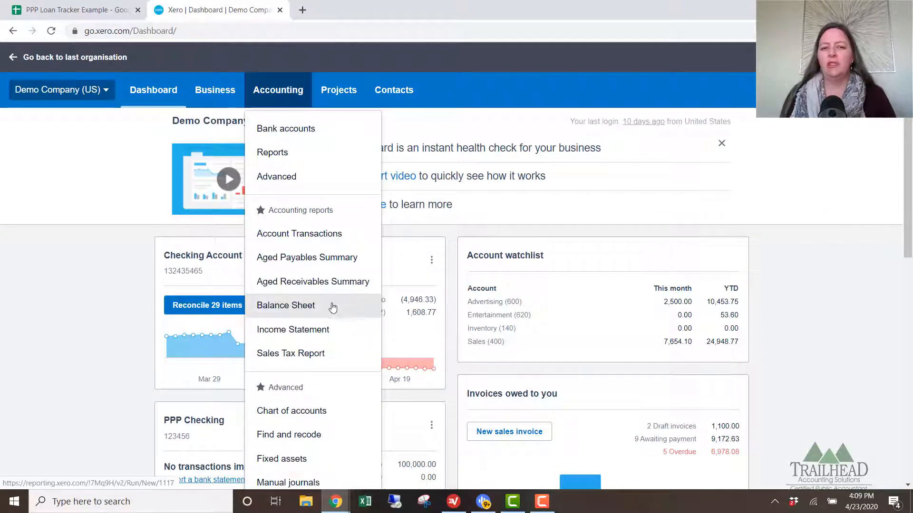
{"action": "left_click", "coordinate": [310, 314]}
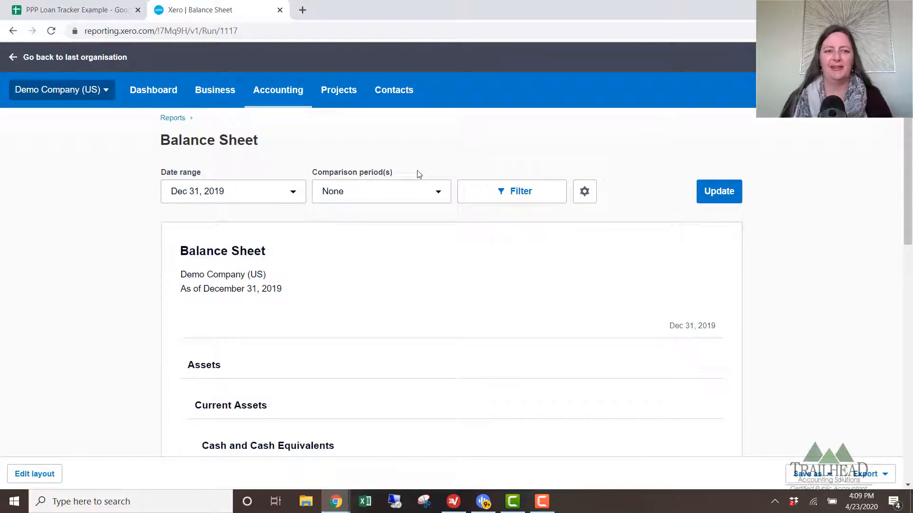
{"action": "scroll", "coordinate": [328, 161], "scroll_direction": "down", "scroll_amount": 1}
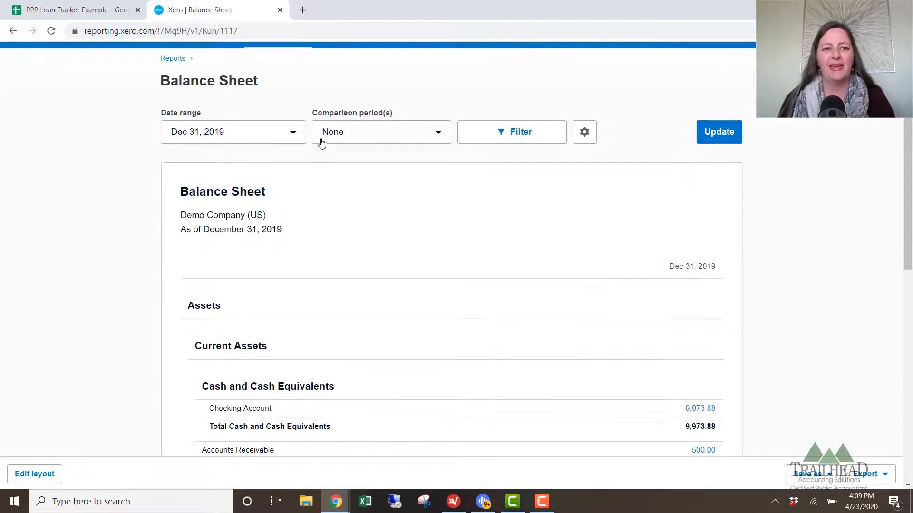
{"action": "scroll", "coordinate": [314, 132], "scroll_direction": "up", "scroll_amount": 1}
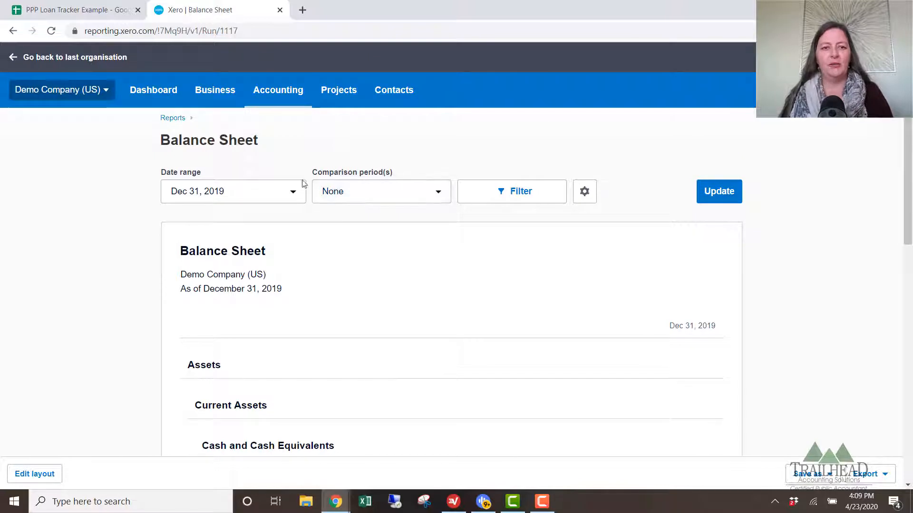
Set the Balance Sheet's date to the custom date April 30, 2020, update the report and view its current assets.
{"action": "left_click", "coordinate": [292, 197]}
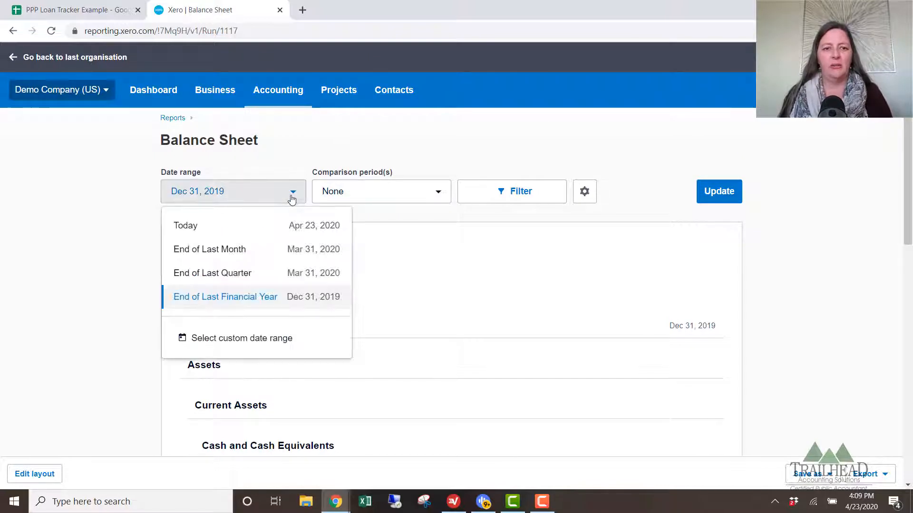
{"action": "left_click", "coordinate": [257, 339]}
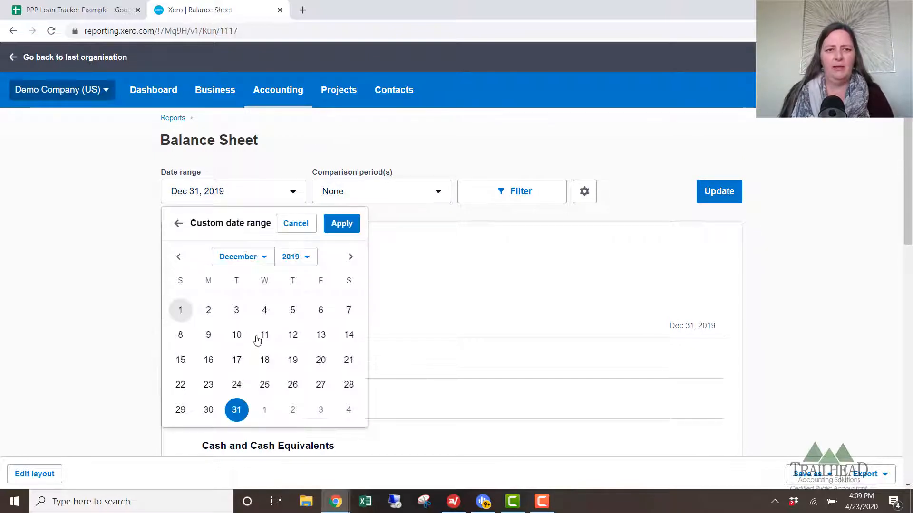
{"action": "left_click", "coordinate": [350, 257]}
{"action": "left_click", "coordinate": [350, 257]}
{"action": "left_click", "coordinate": [350, 257]}
{"action": "left_click", "coordinate": [350, 257]}
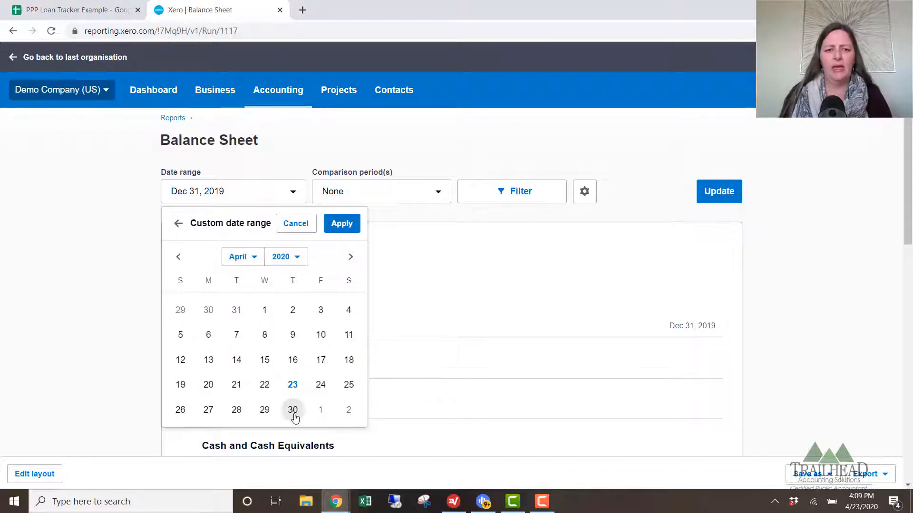
{"action": "left_click", "coordinate": [293, 410]}
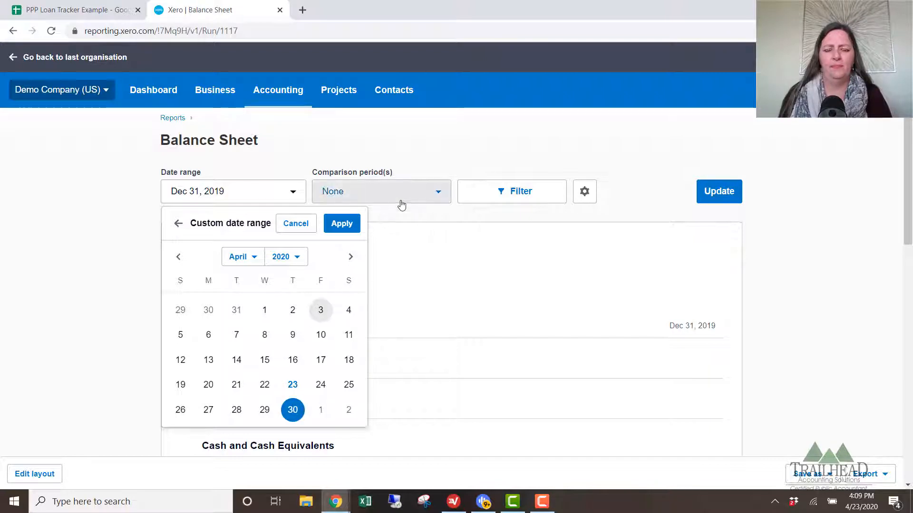
{"action": "left_click", "coordinate": [352, 230]}
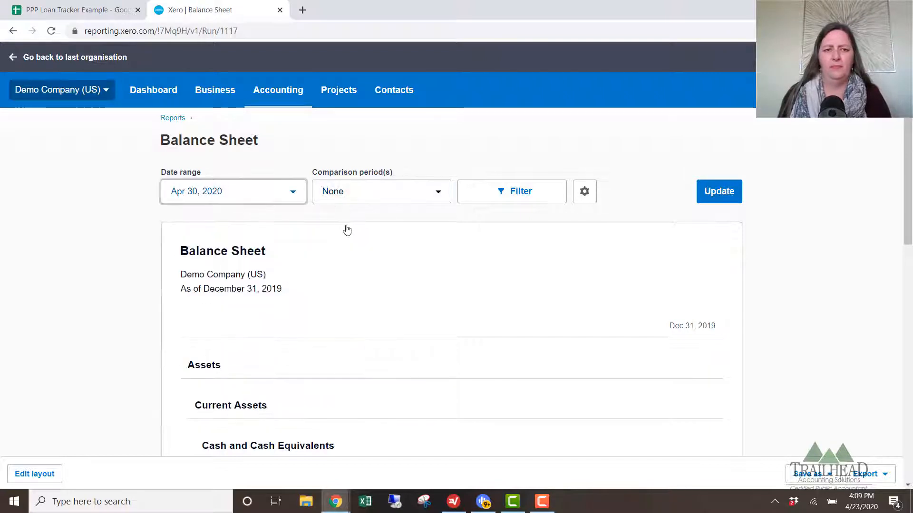
{"action": "left_click", "coordinate": [717, 192]}
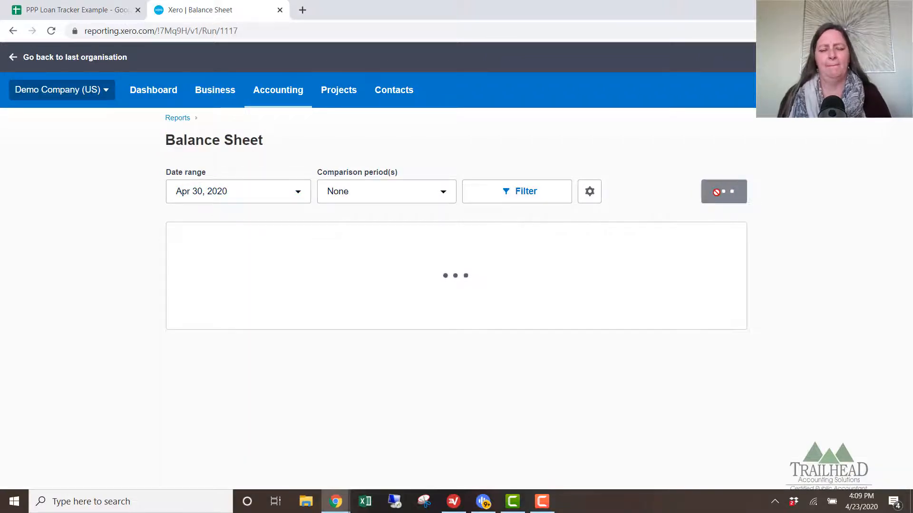
{"action": "scroll", "coordinate": [715, 195], "scroll_direction": "down", "scroll_amount": 3}
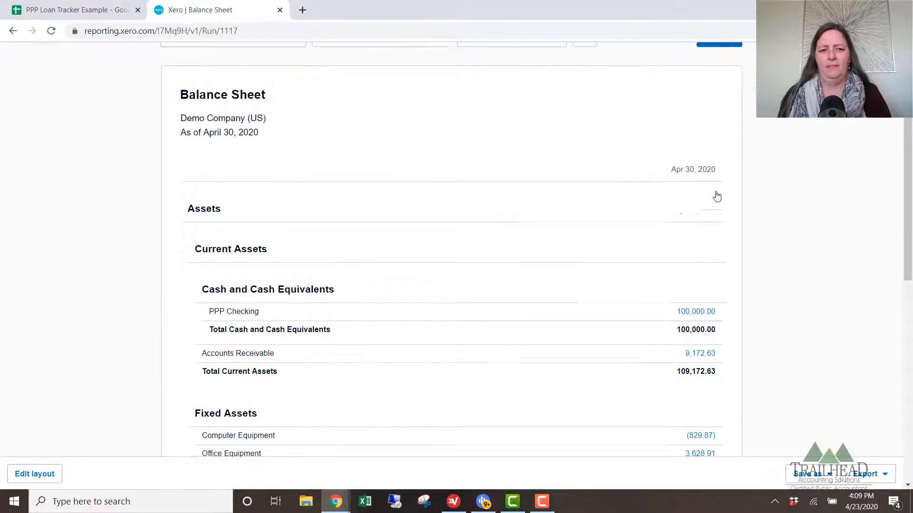
Examine the PPP Checking balance and the PPP Loan entry under Long Term Liabilities on the Balance Sheet.
{"action": "scroll", "coordinate": [505, 270], "scroll_direction": "down", "scroll_amount": 1}
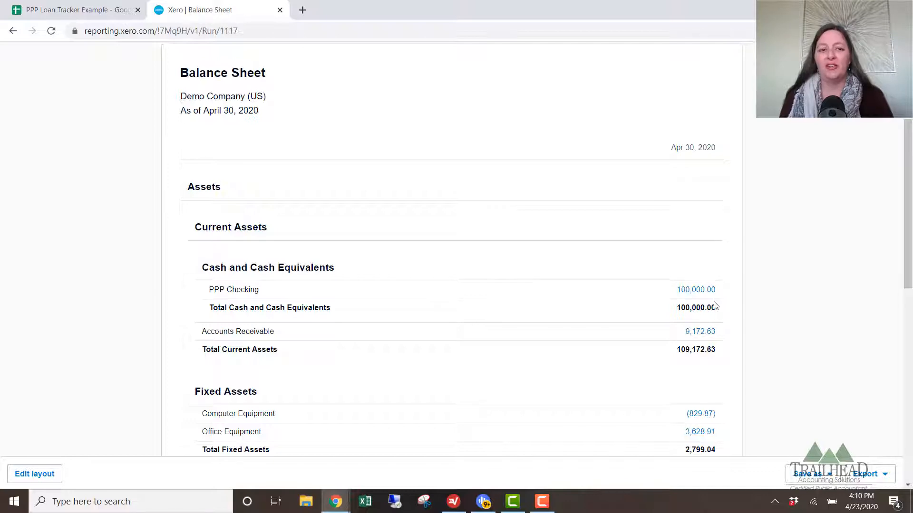
{"action": "scroll", "coordinate": [687, 304], "scroll_direction": "down", "scroll_amount": 9}
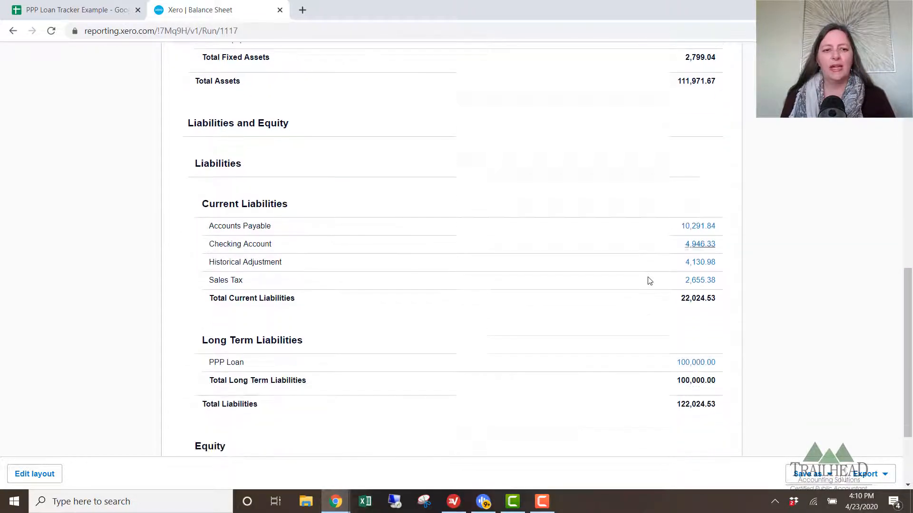
{"action": "scroll", "coordinate": [408, 275], "scroll_direction": "down", "scroll_amount": 1}
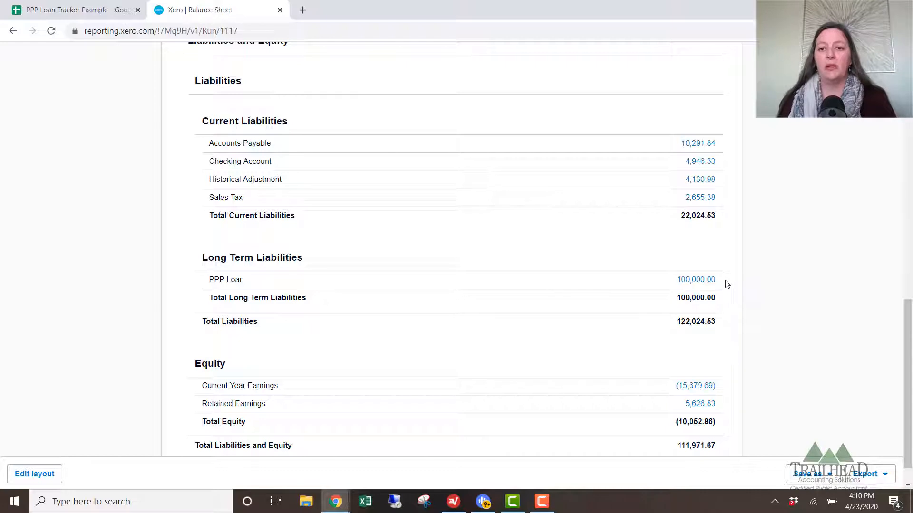
{"action": "scroll", "coordinate": [730, 283], "scroll_direction": "down", "scroll_amount": 1}
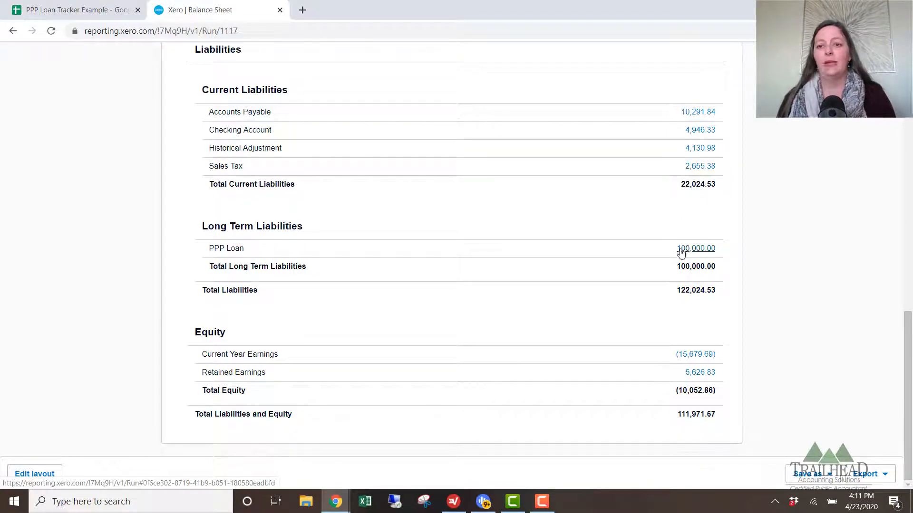
Return to the dashboard and start a new spend money transaction for the PPP Checking account.
{"action": "scroll", "coordinate": [682, 249], "scroll_direction": "up", "scroll_amount": 15}
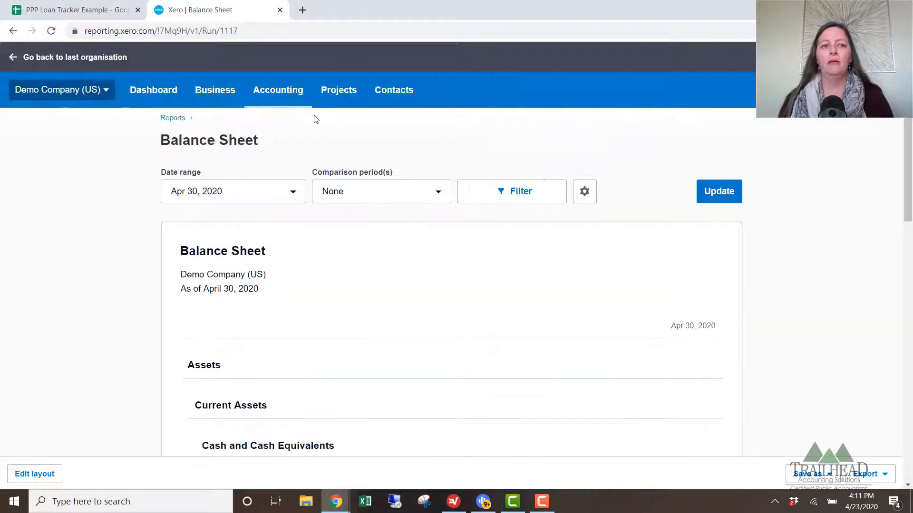
{"action": "left_click", "coordinate": [159, 91]}
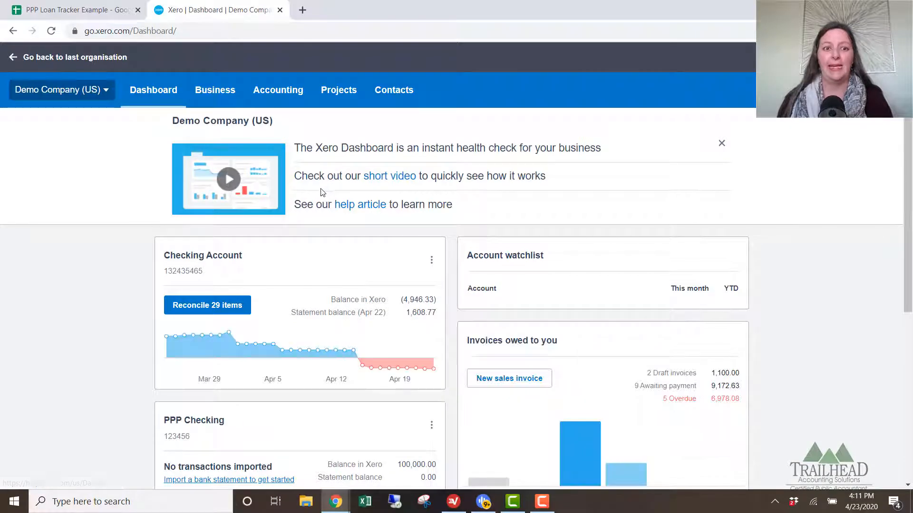
{"action": "scroll", "coordinate": [328, 214], "scroll_direction": "down", "scroll_amount": 3}
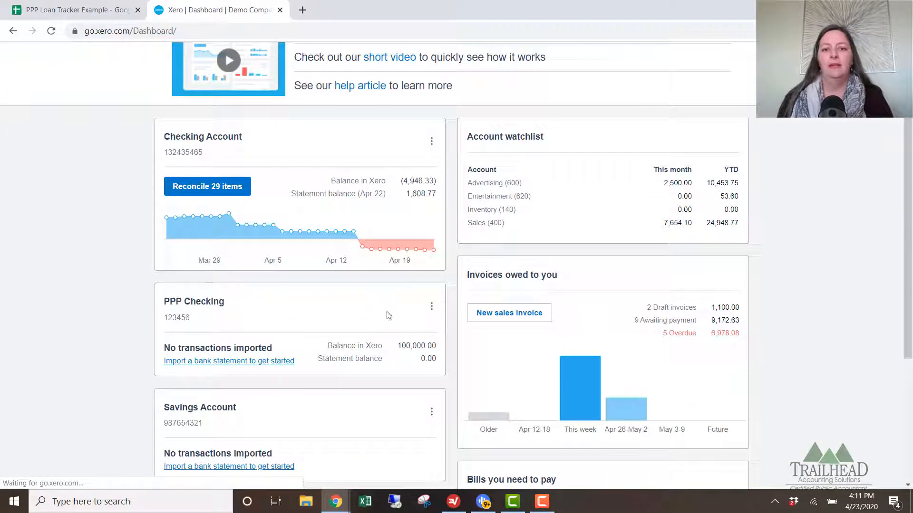
{"action": "left_click", "coordinate": [431, 307]}
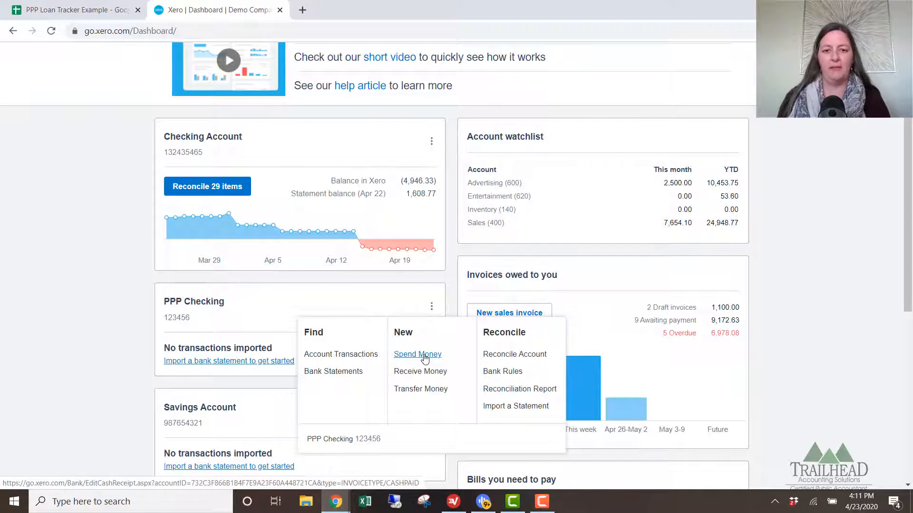
{"action": "left_click", "coordinate": [425, 356]}
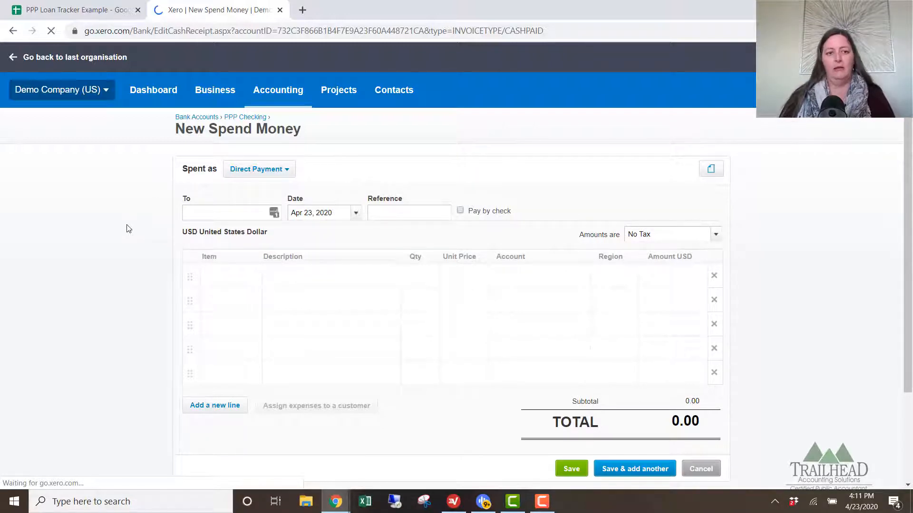
Choose Willow Properties as the payee and date the payment May 1, 2020.
{"action": "type", "text": "Properties"}
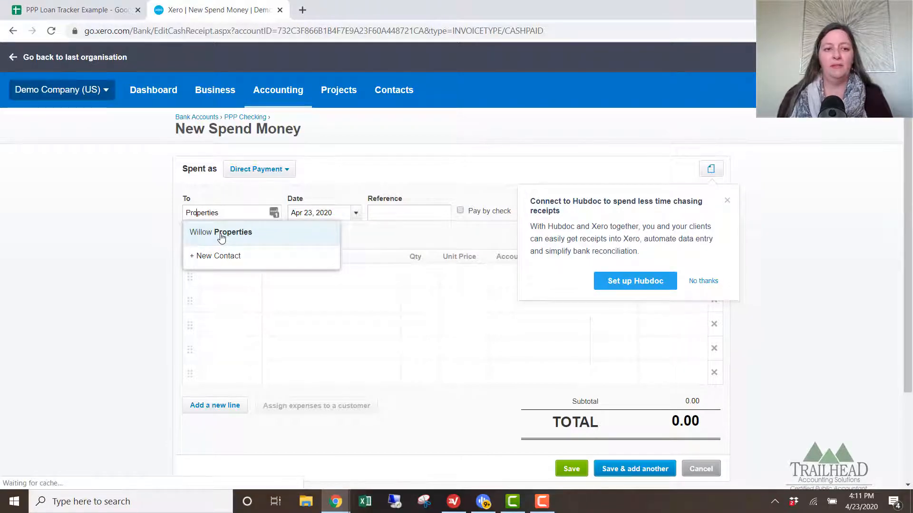
{"action": "left_click", "coordinate": [221, 233]}
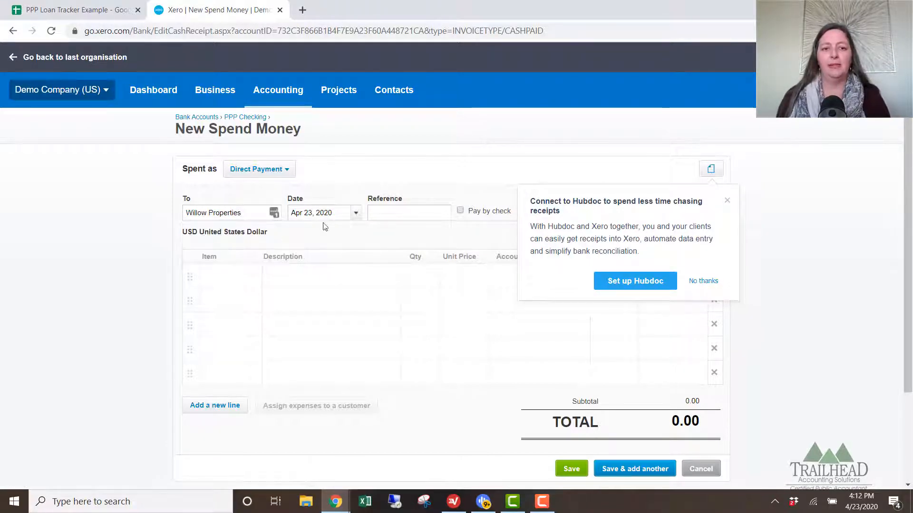
{"action": "key", "text": "Tab"}
{"action": "type", "text": "5/1"}
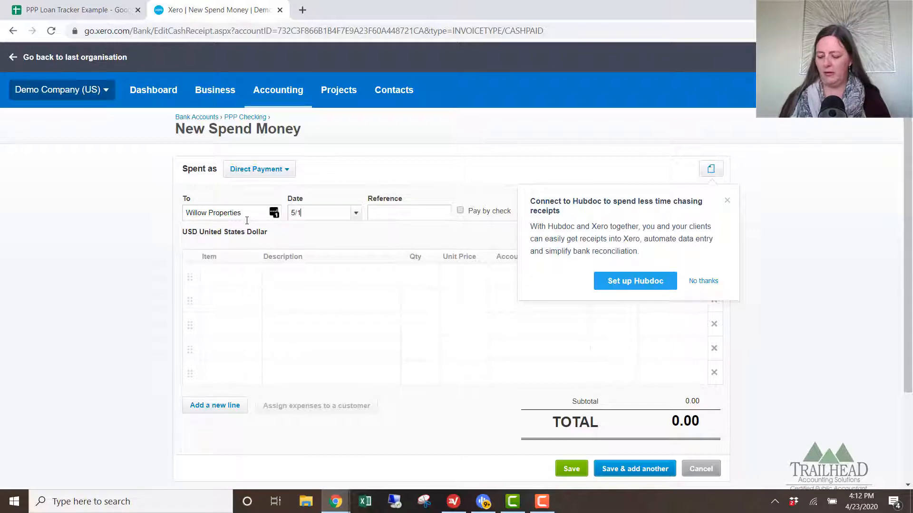
{"action": "type", "text": "/20"}
{"action": "key", "text": "Tab"}
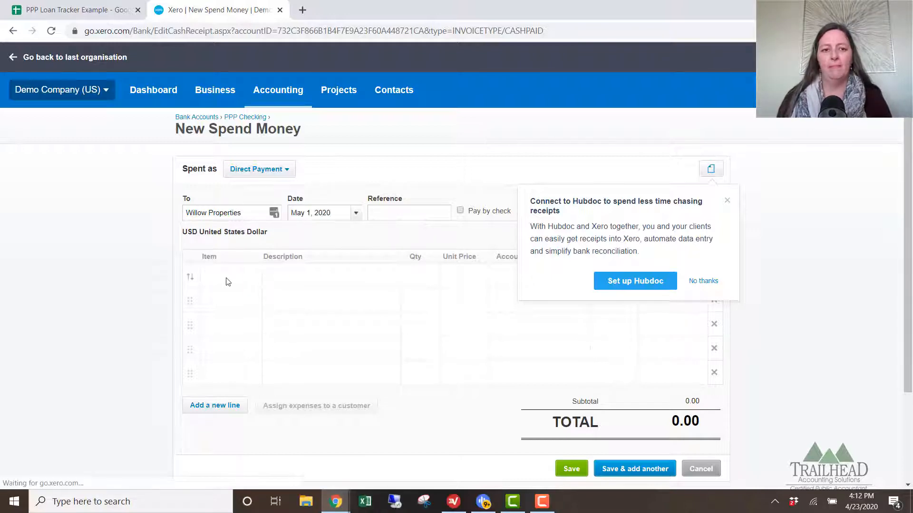
Enter a line item described as Rent with quantity 1 and unit price 2,500, dismissing the Hubdoc offer.
{"action": "left_click", "coordinate": [312, 281]}
{"action": "type", "text": "Rent"}
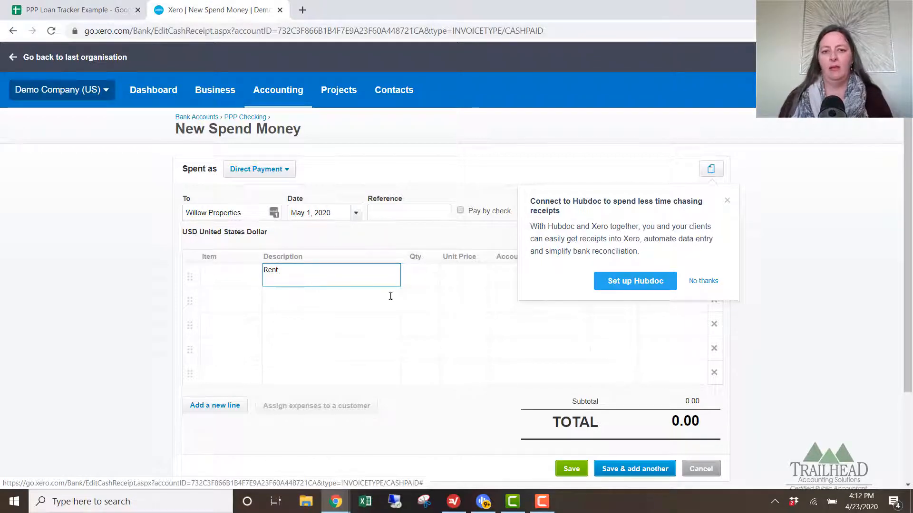
{"action": "key", "text": "Tab"}
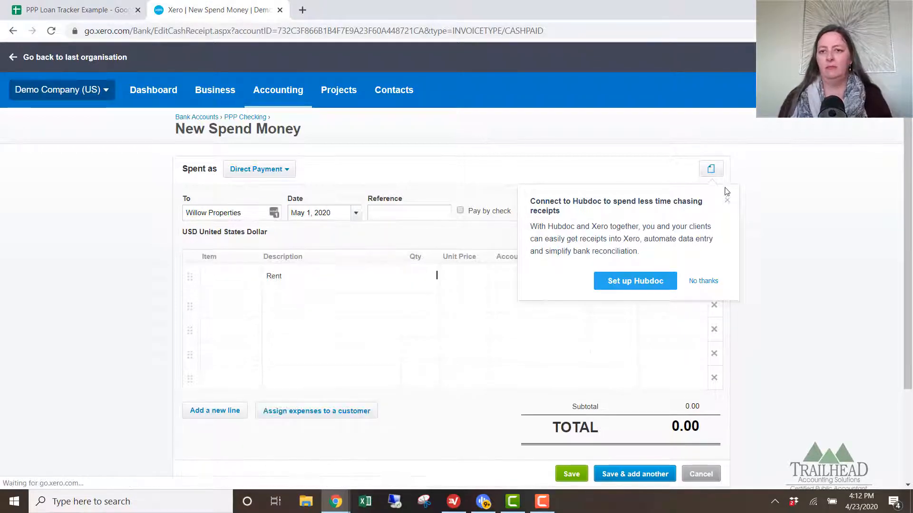
{"action": "left_click", "coordinate": [728, 205]}
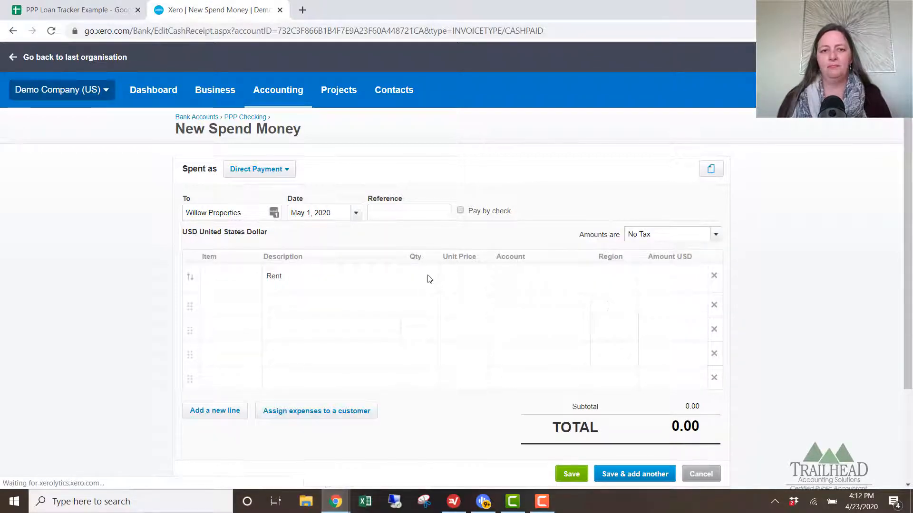
{"action": "type", "text": "1"}
{"action": "key", "text": "Tab"}
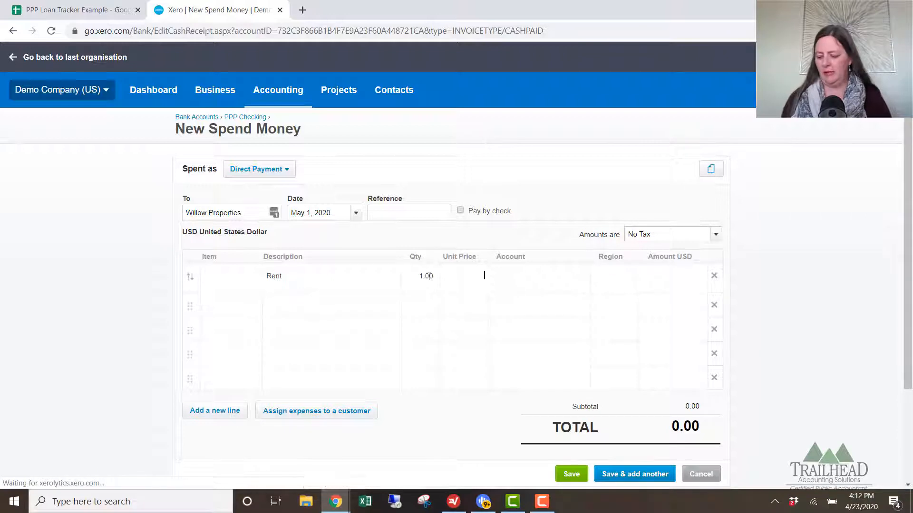
{"action": "type", "text": "2,500"}
{"action": "key", "text": "Tab"}
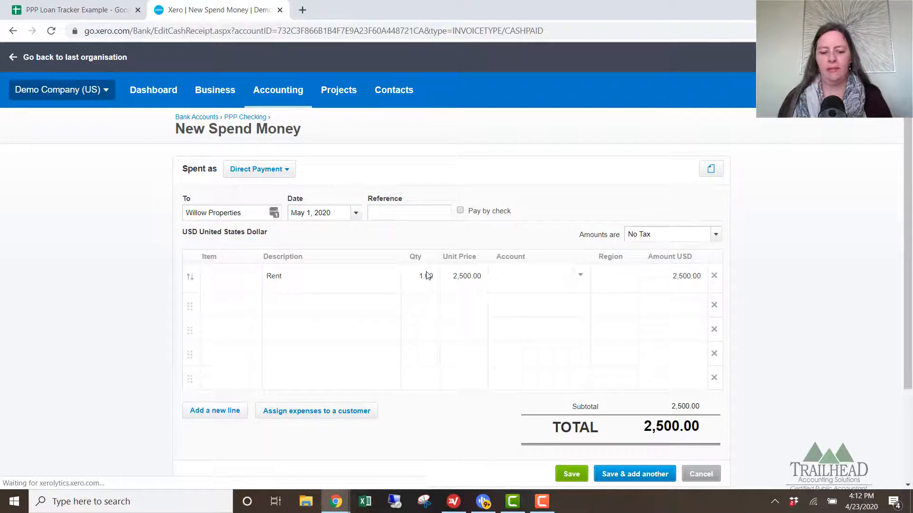
Assign the rent line to account 660 - Rent, save the payment and start another one.
{"action": "type", "text": "rent"}
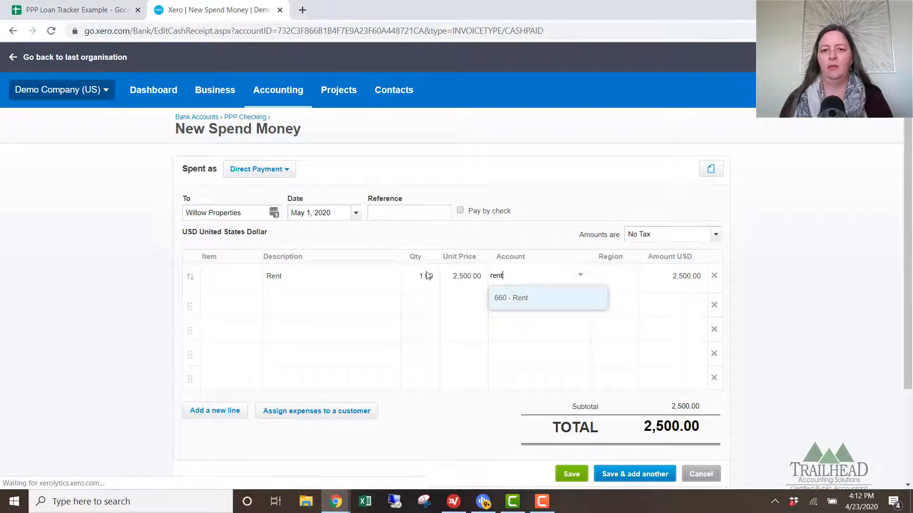
{"action": "left_click", "coordinate": [507, 306]}
{"action": "left_click", "coordinate": [636, 474]}
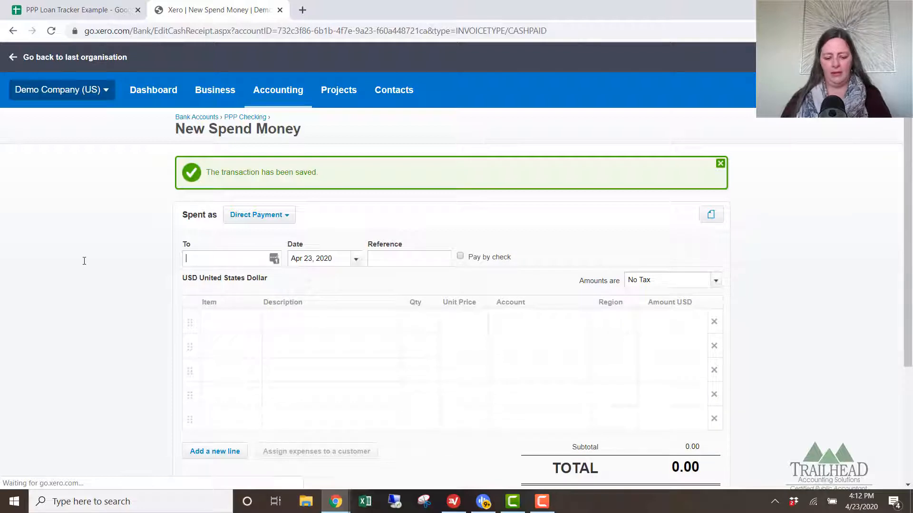
Search the existing contacts for a utility company payee, trying PG, Util and u.
{"action": "type", "text": "PG"}
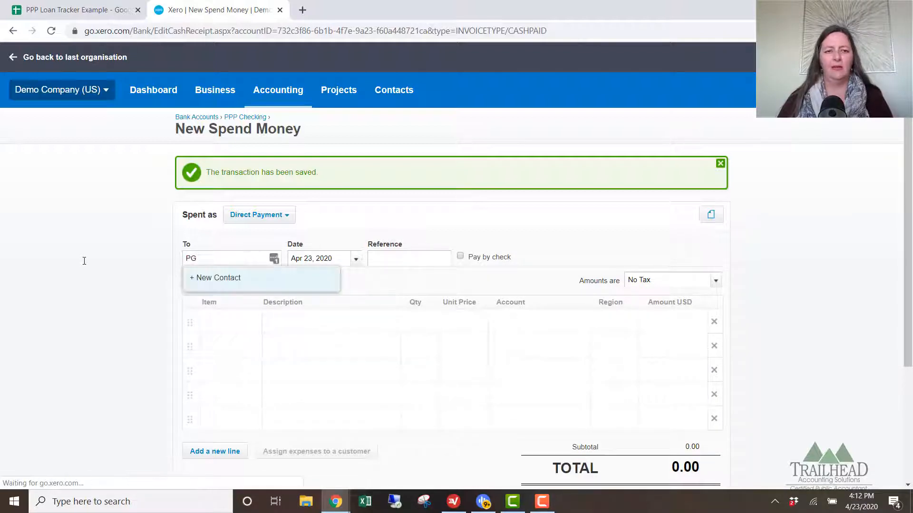
{"action": "key", "text": "BackSpace"}
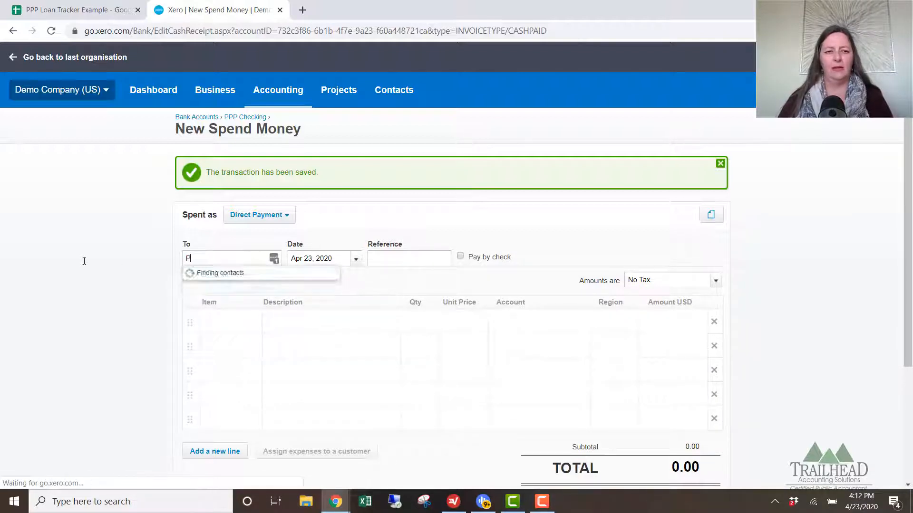
{"action": "key", "text": "BackSpace"}
{"action": "type", "text": "Util"}
{"action": "key", "text": "BackSpace"}
{"action": "key", "text": "BackSpace"}
{"action": "key", "text": "BackSpace"}
{"action": "key", "text": "BackSpace"}
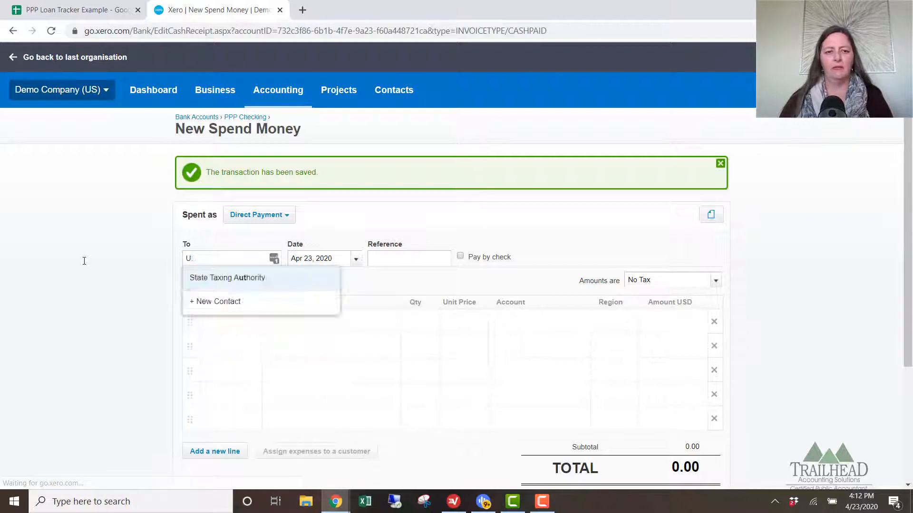
{"action": "type", "text": "u"}
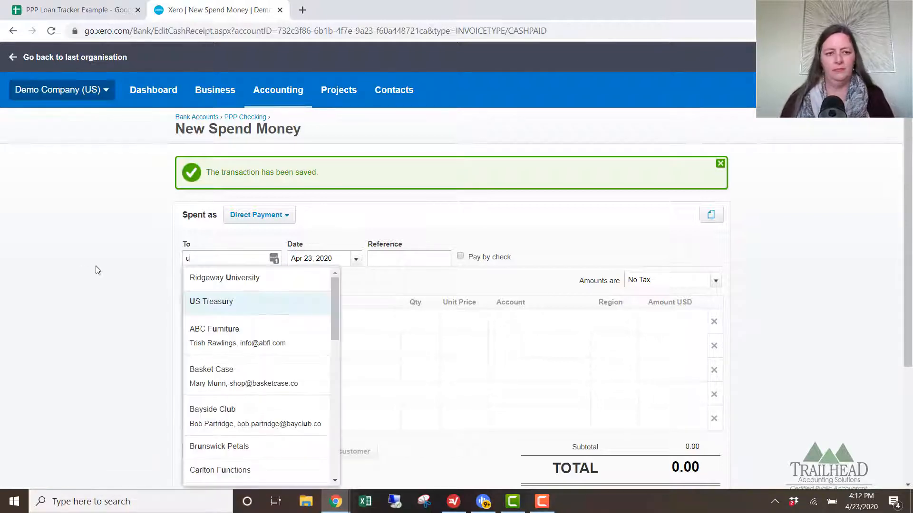
{"action": "scroll", "coordinate": [244, 373], "scroll_direction": "down", "scroll_amount": 2}
{"action": "scroll", "coordinate": [246, 374], "scroll_direction": "up", "scroll_amount": 2}
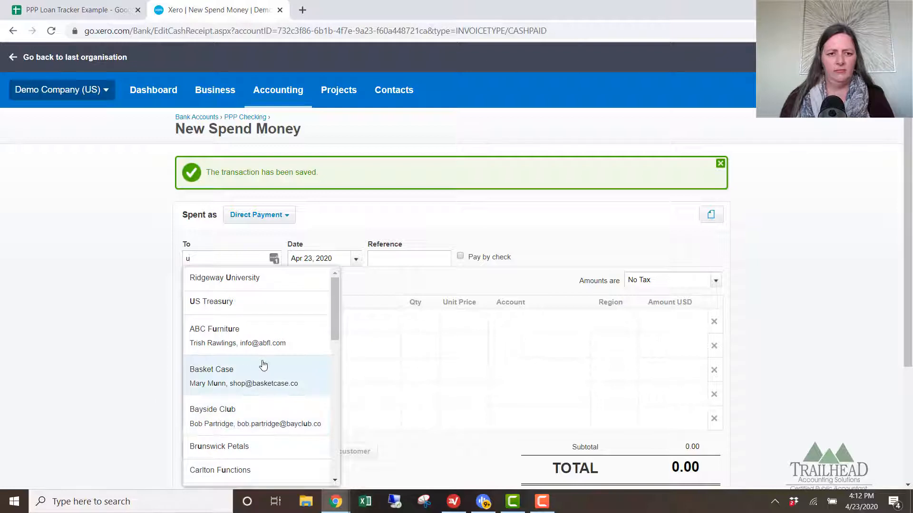
{"action": "scroll", "coordinate": [263, 365], "scroll_direction": "down", "scroll_amount": 4}
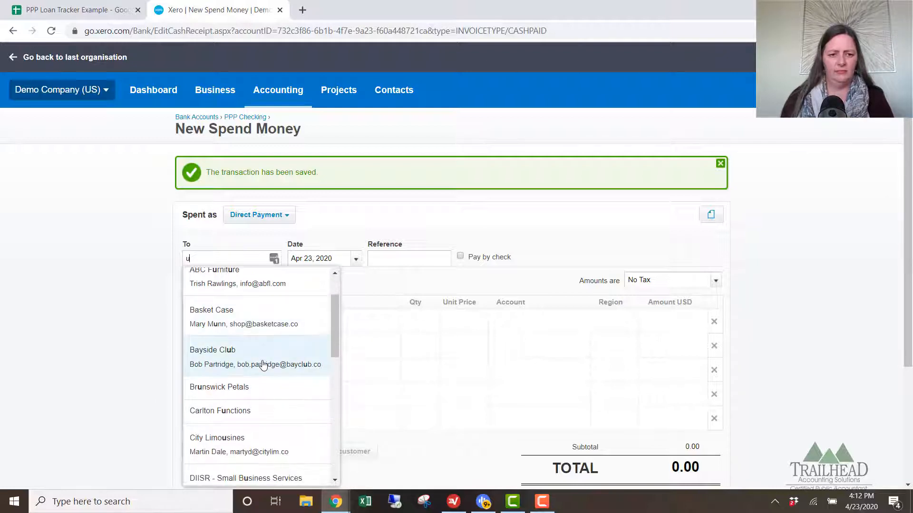
{"action": "scroll", "coordinate": [264, 365], "scroll_direction": "down", "scroll_amount": 1}
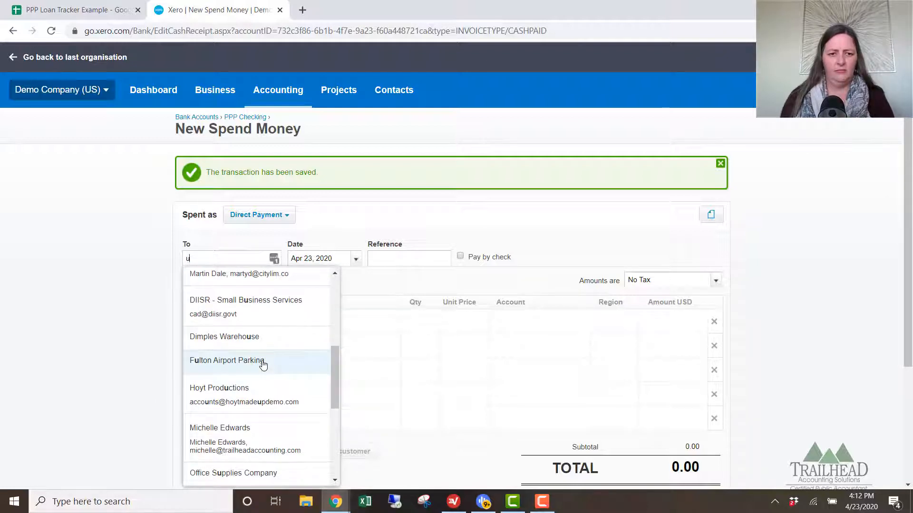
{"action": "scroll", "coordinate": [263, 365], "scroll_direction": "down", "scroll_amount": 3}
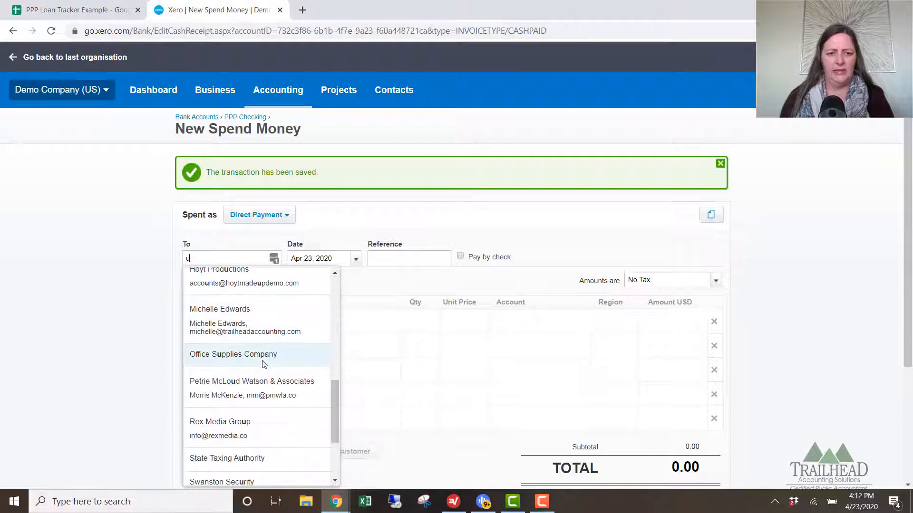
{"action": "scroll", "coordinate": [264, 365], "scroll_direction": "down", "scroll_amount": 3}
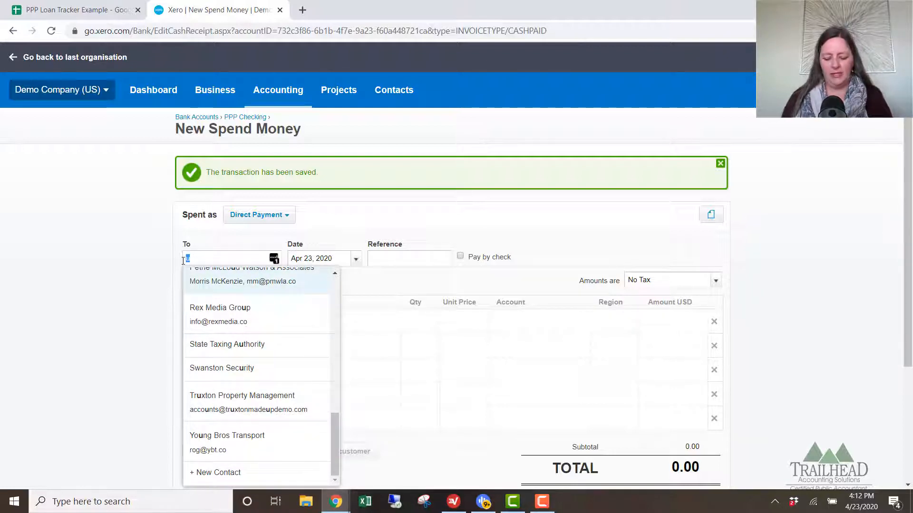
Add Utility Co as a new contact for the payee and date the payment May 15, 2020.
{"action": "type", "text": "Utility C"}
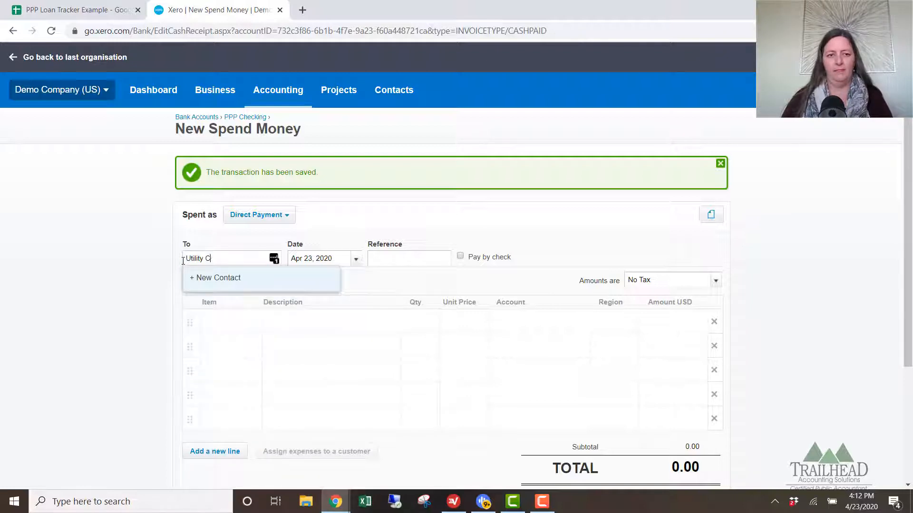
{"action": "type", "text": "o"}
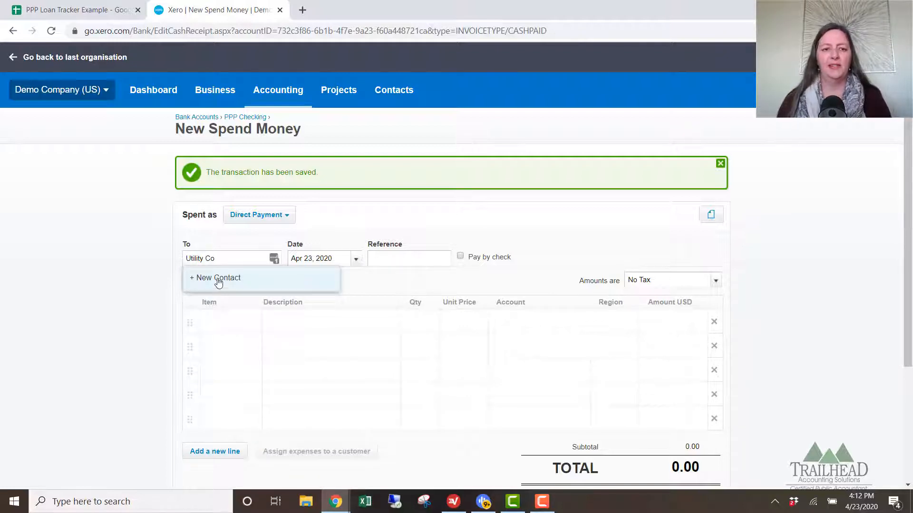
{"action": "left_click", "coordinate": [217, 281]}
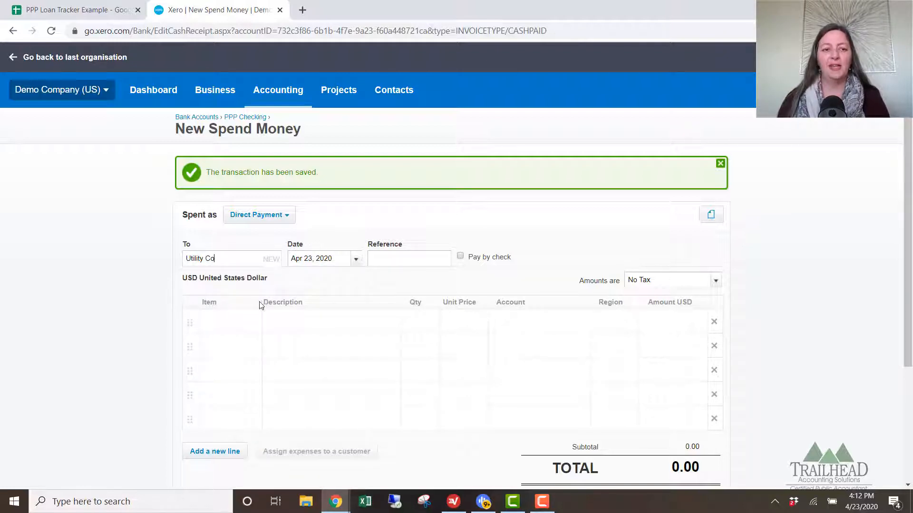
{"action": "left_click", "coordinate": [346, 261]}
{"action": "type", "text": "5/15/"}
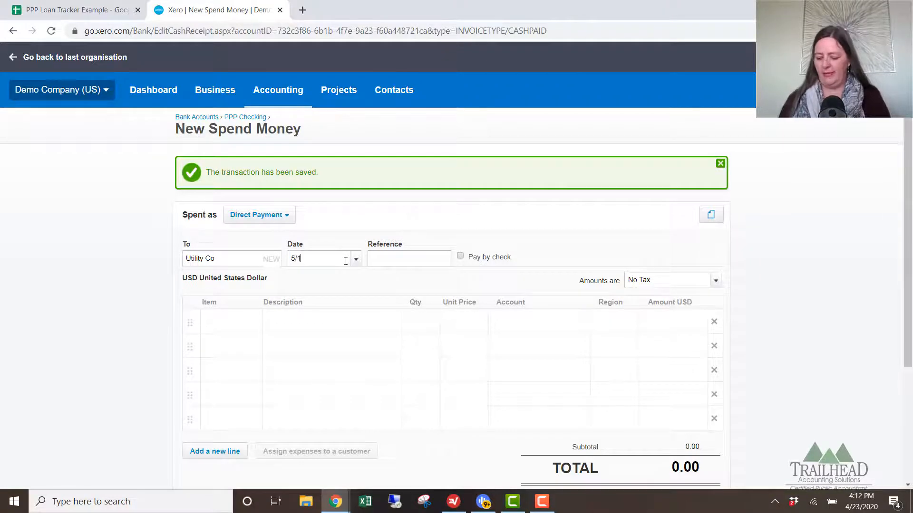
{"action": "key", "text": "Tab"}
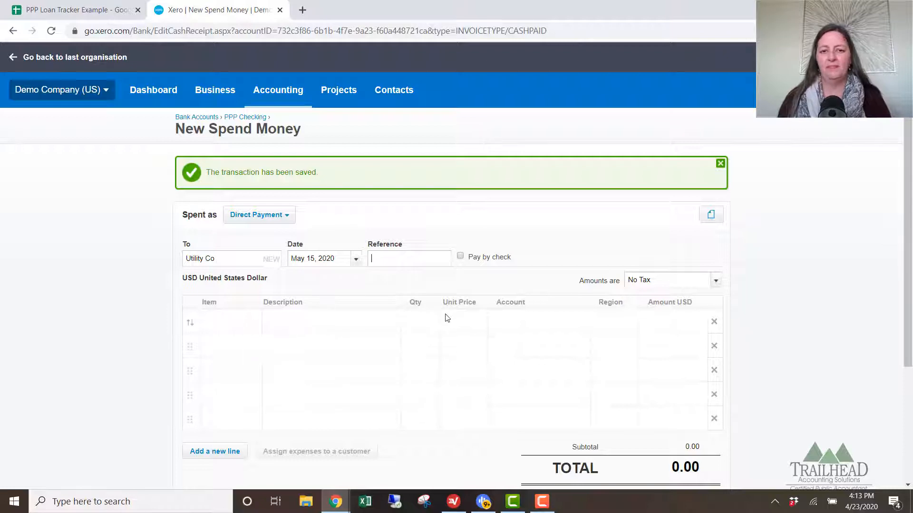
Enter the first line item of the Utility Co payment with quantity 1 and unit price 125.
{"action": "left_click", "coordinate": [425, 328]}
{"action": "type", "text": "1"}
{"action": "key", "text": "Tab"}
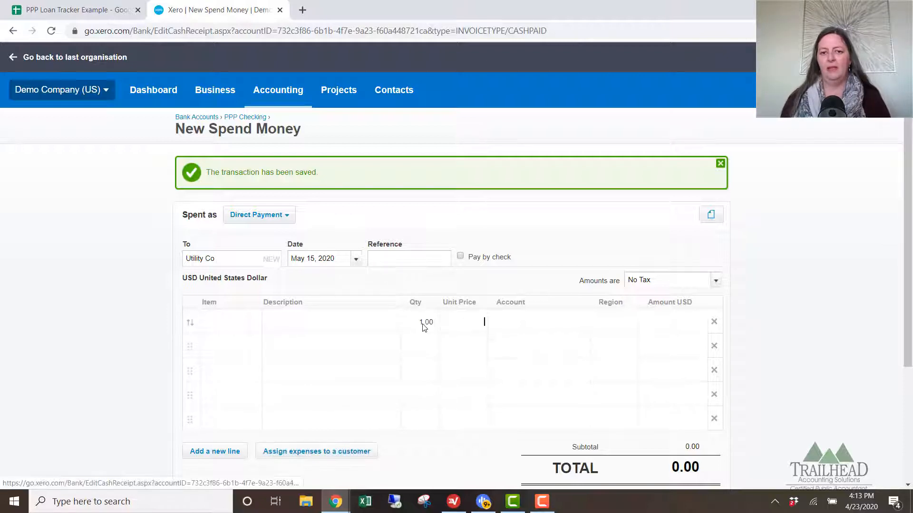
{"action": "type", "text": "125"}
{"action": "key", "text": "Tab"}
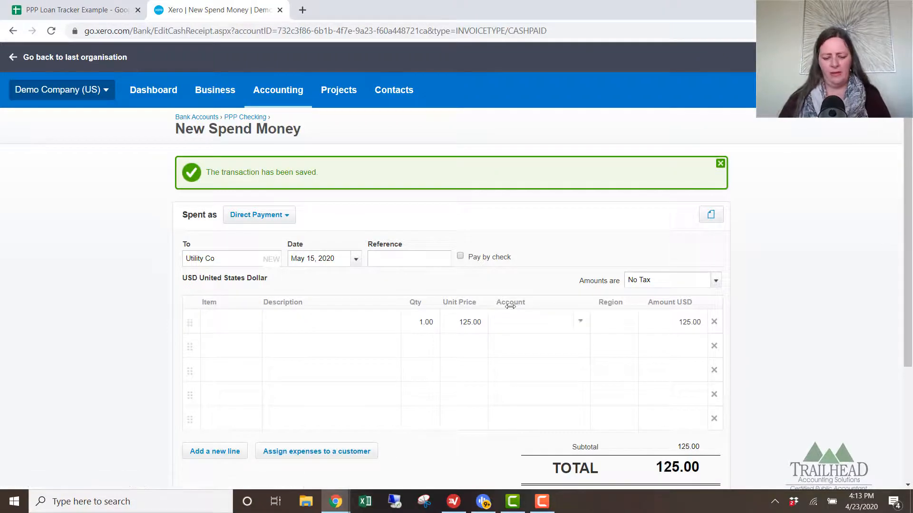
Assign the 125 line to account 644 - Utilities, save the payment and start another one.
{"action": "type", "text": "util"}
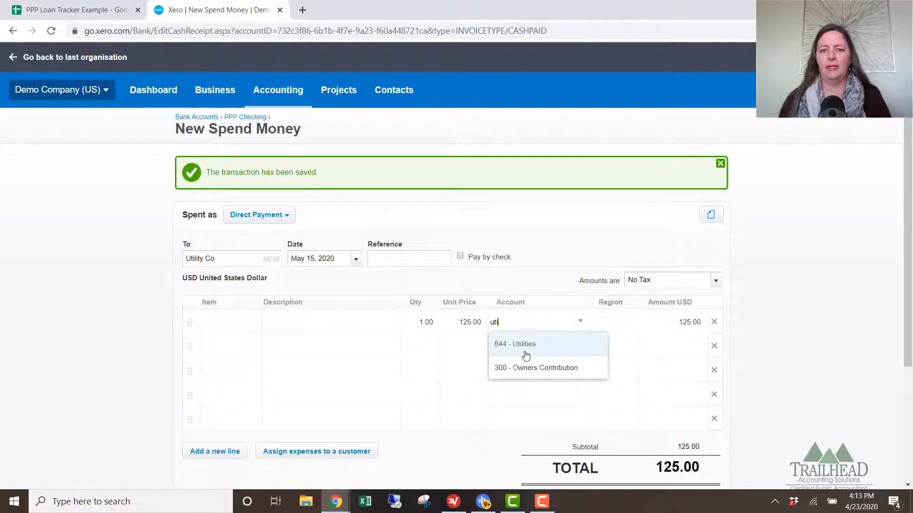
{"action": "left_click", "coordinate": [524, 351]}
{"action": "scroll", "coordinate": [610, 338], "scroll_direction": "down", "scroll_amount": 3}
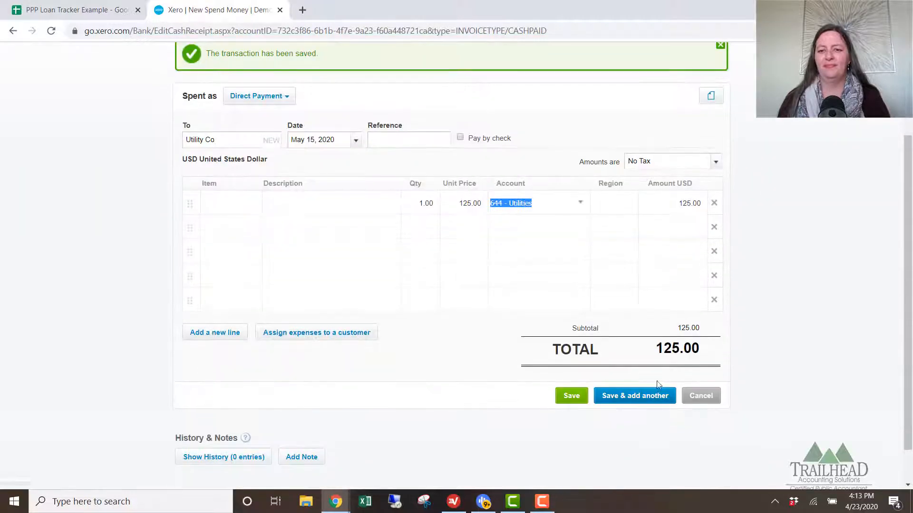
{"action": "left_click", "coordinate": [627, 401]}
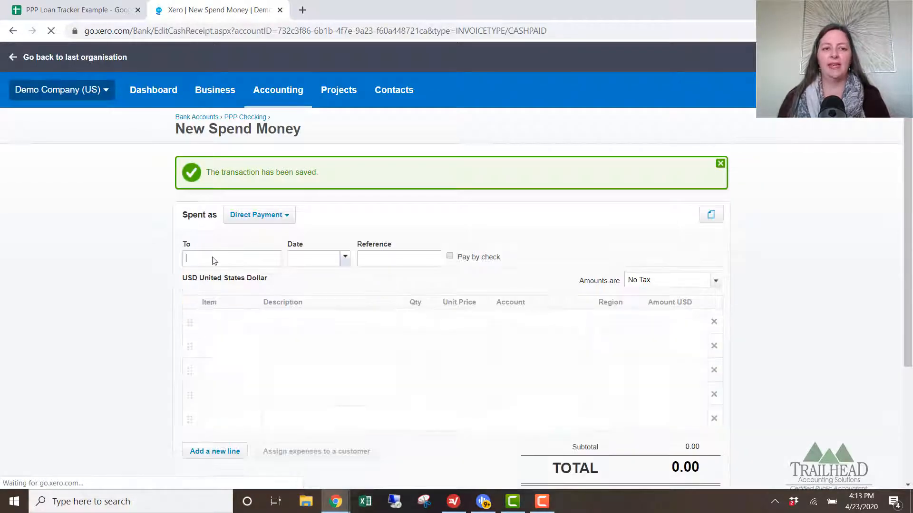
Set the new payment's payee to Payroll and its date to May 15, 2020.
{"action": "type", "text": "Payro"}
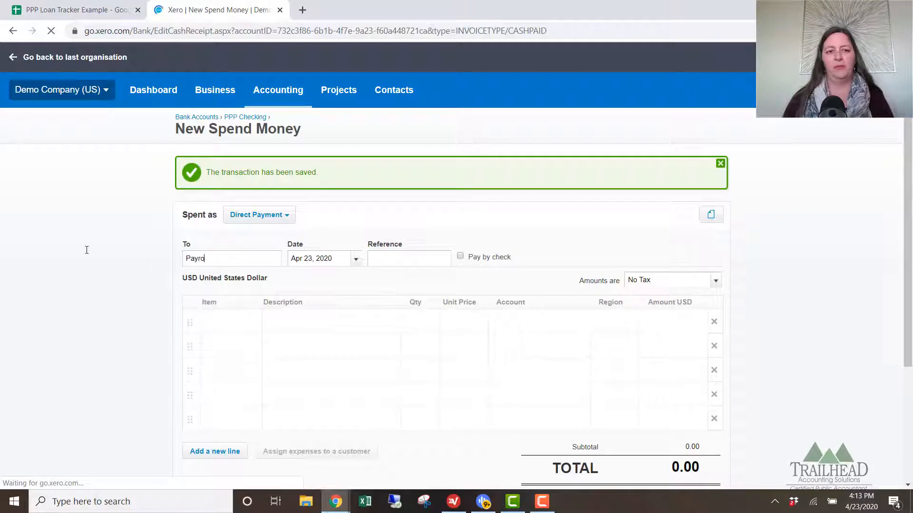
{"action": "type", "text": "ll"}
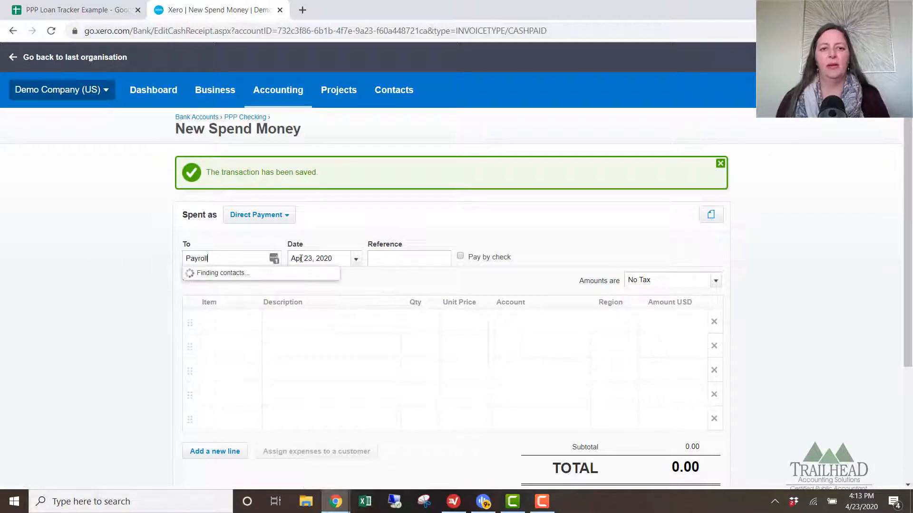
{"action": "key", "text": "Tab"}
{"action": "type", "text": "05"}
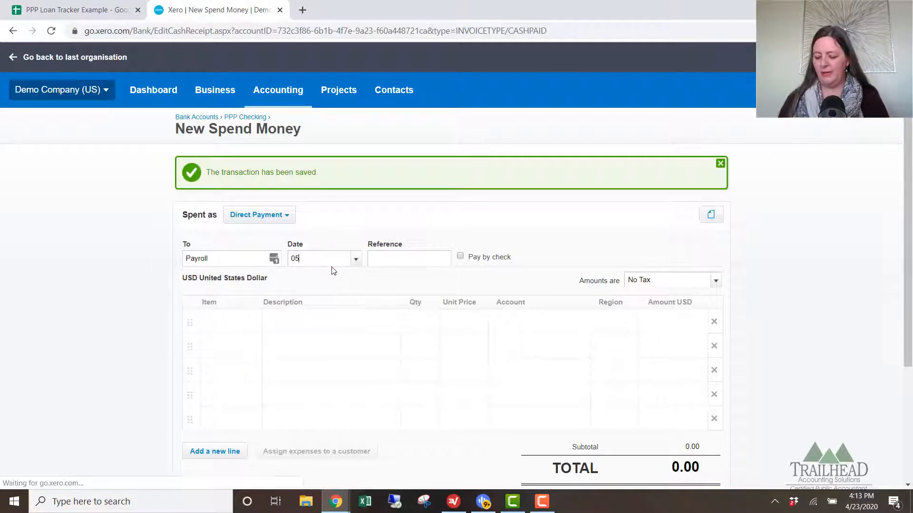
{"action": "type", "text": "/15/20"}
{"action": "key", "text": "Tab"}
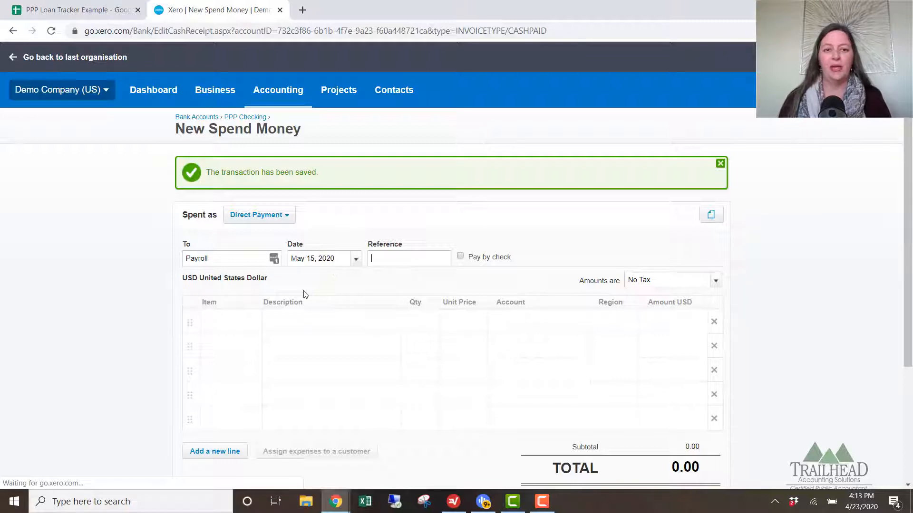
Enter a line item described as Wages with quantity 1, unit price 40,000 and account 668 - Wages and Salaries.
{"action": "left_click", "coordinate": [300, 328]}
{"action": "type", "text": "Wa"}
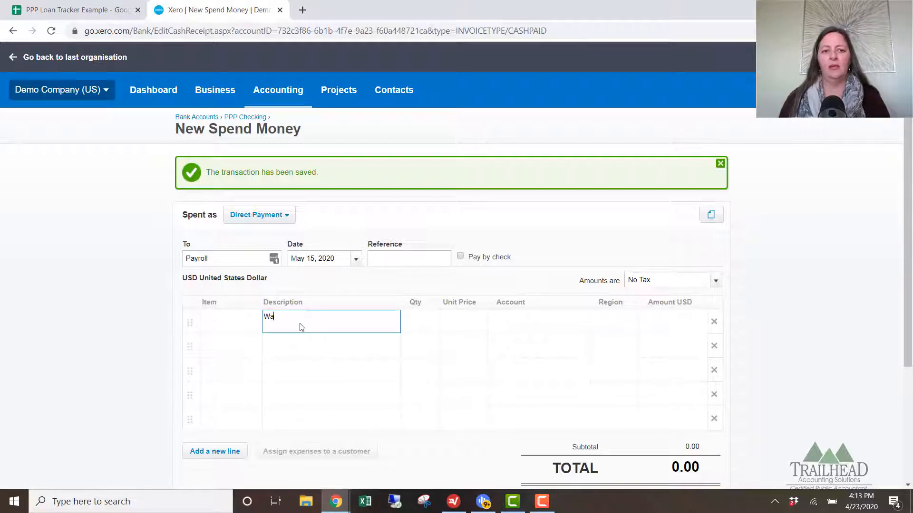
{"action": "type", "text": "ges"}
{"action": "key", "text": "Tab"}
{"action": "type", "text": "1"}
{"action": "key", "text": "Tab"}
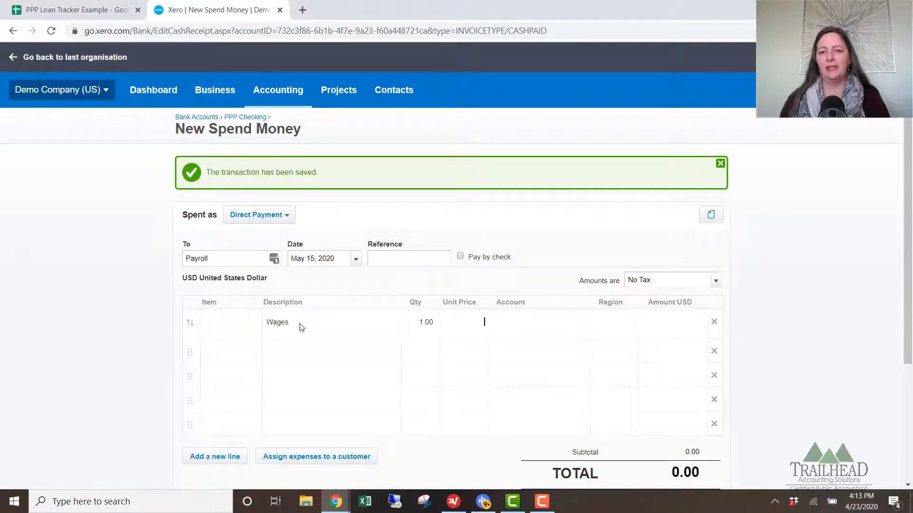
{"action": "type", "text": "40000"}
{"action": "key", "text": "Tab"}
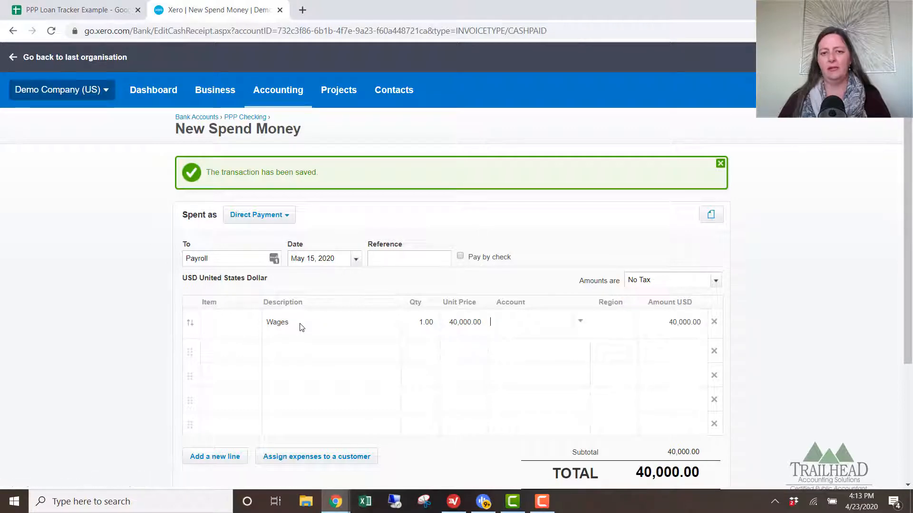
{"action": "type", "text": "wage"}
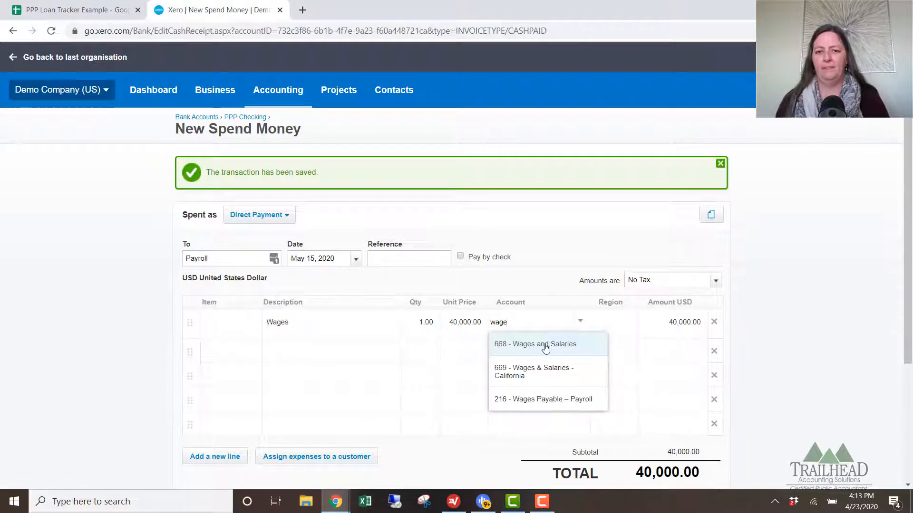
{"action": "left_click", "coordinate": [537, 344]}
Add a second line described as PR Taxes with quantity 1, unit price 4,000 and account 672 - Payroll Tax Expense.
{"action": "left_click", "coordinate": [278, 350]}
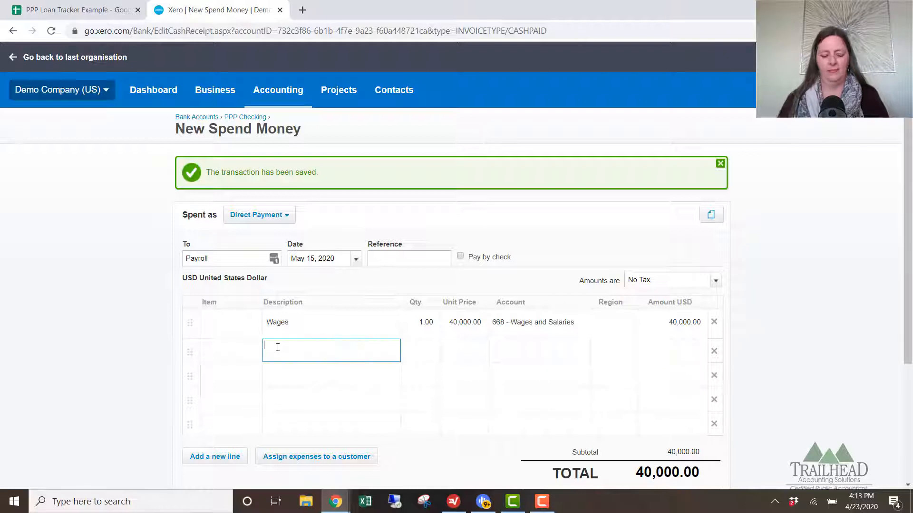
{"action": "key", "text": "Tab"}
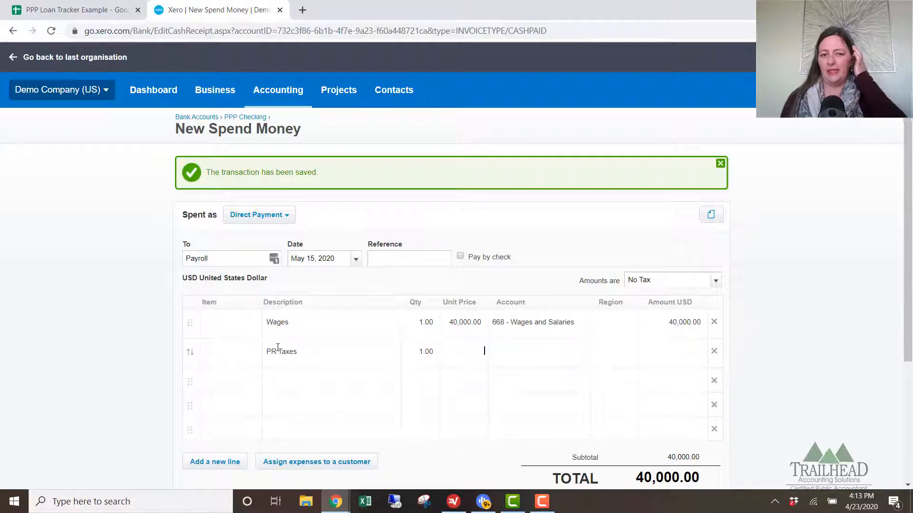
{"action": "type", "text": "4000"}
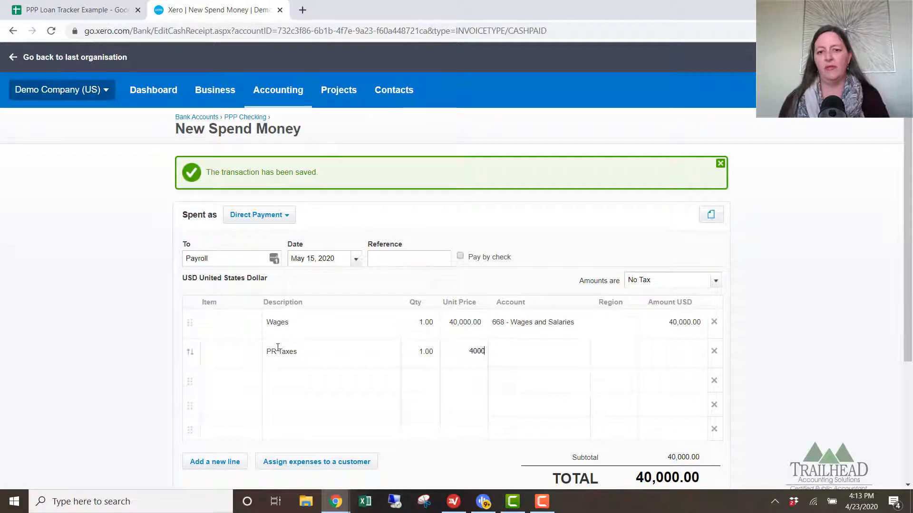
{"action": "key", "text": "Tab"}
{"action": "type", "text": "payro"}
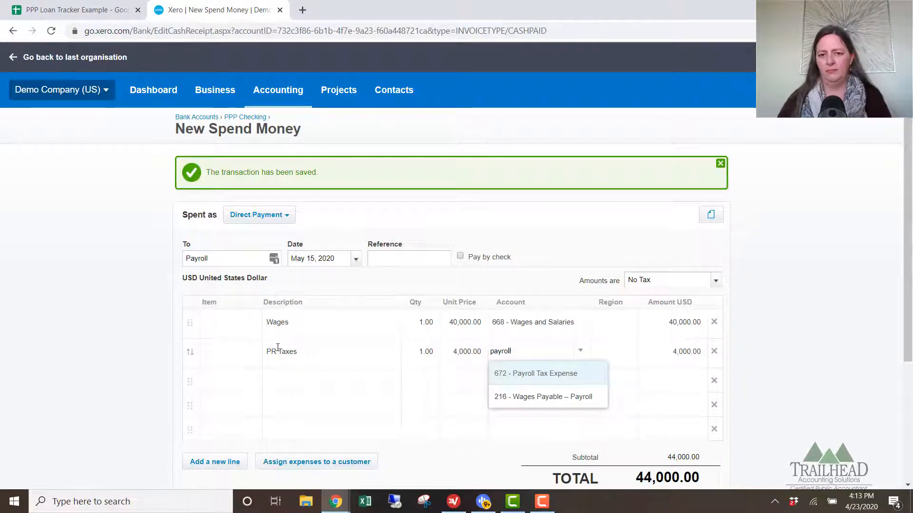
{"action": "left_click", "coordinate": [511, 377]}
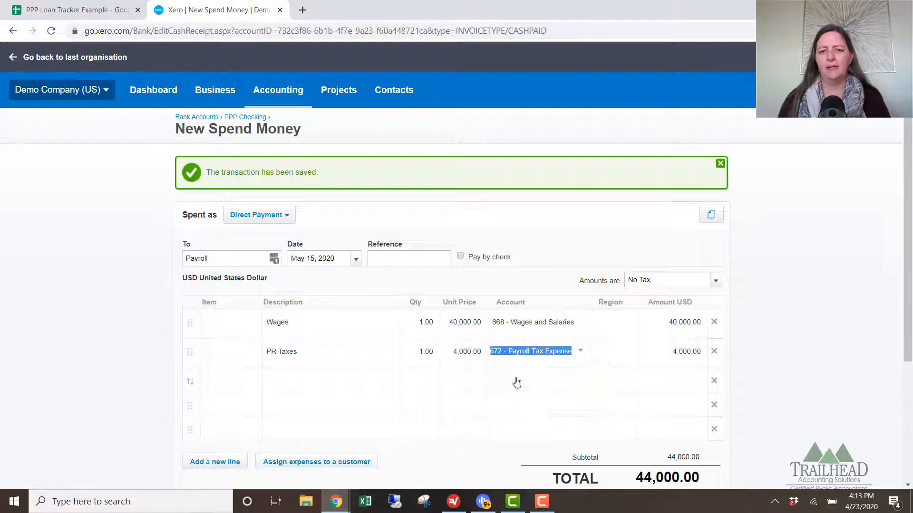
Add a third line described as Employee PR Tax Withholding with quantity 1 and unit price -5,500.
{"action": "left_click", "coordinate": [287, 378]}
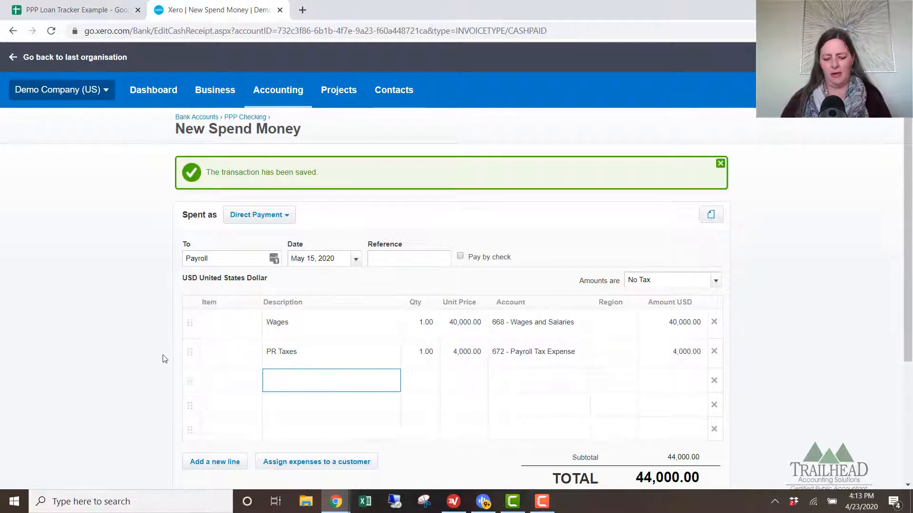
{"action": "type", "text": "Employee PR Tax W"}
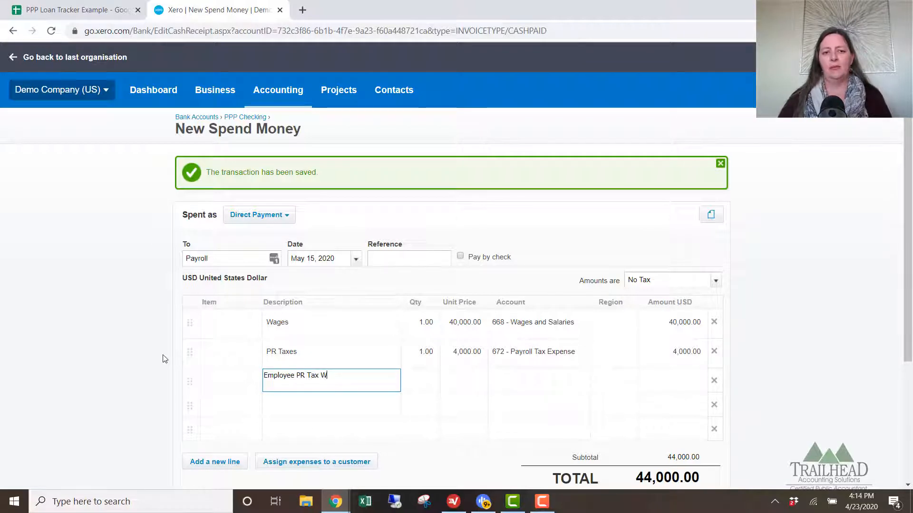
{"action": "type", "text": "ithho"}
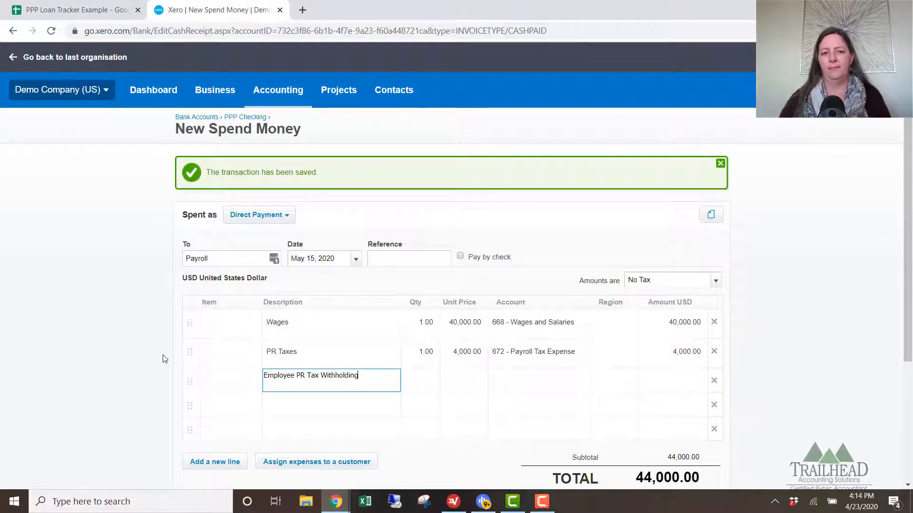
{"action": "type", "text": "lding"}
{"action": "key", "text": "Tab"}
{"action": "key", "text": "Tab"}
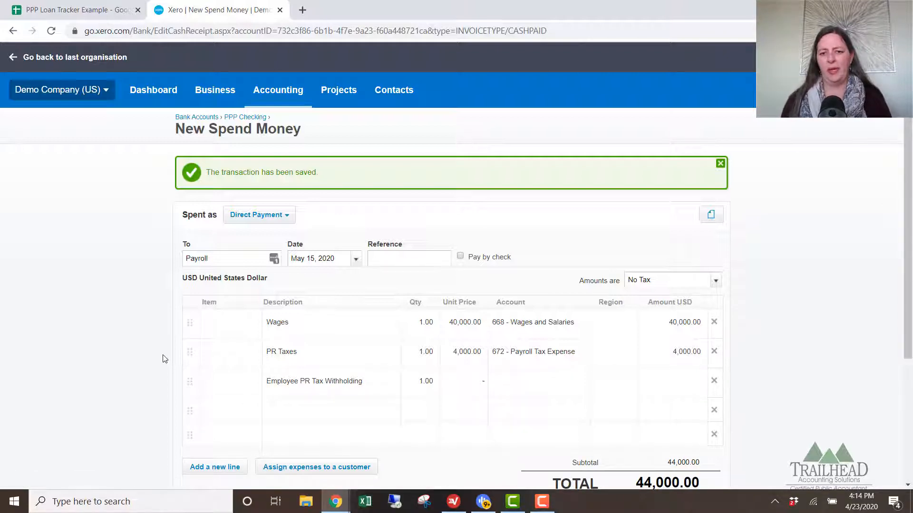
{"action": "type", "text": "5500"}
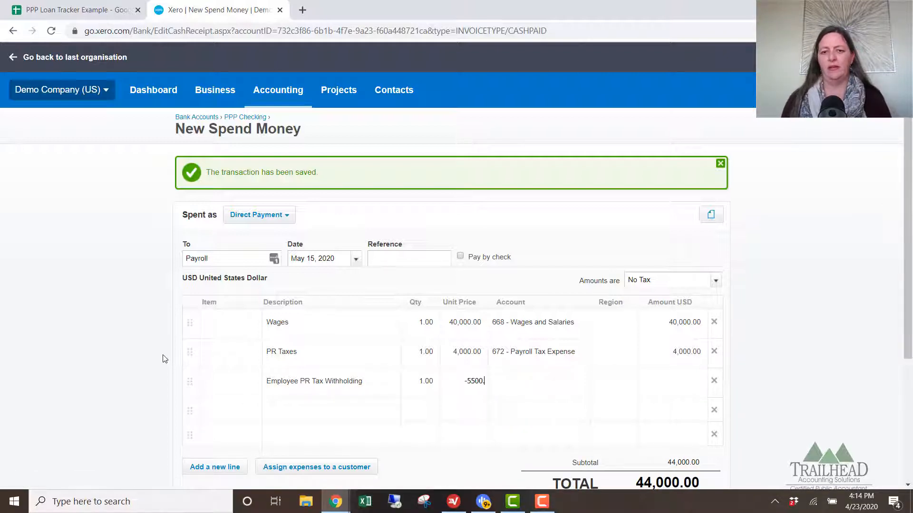
{"action": "key", "text": "Tab"}
Assign the withholding line to account 216 - Wages Payable – Payroll and save the payroll payment.
{"action": "type", "text": "payroll"}
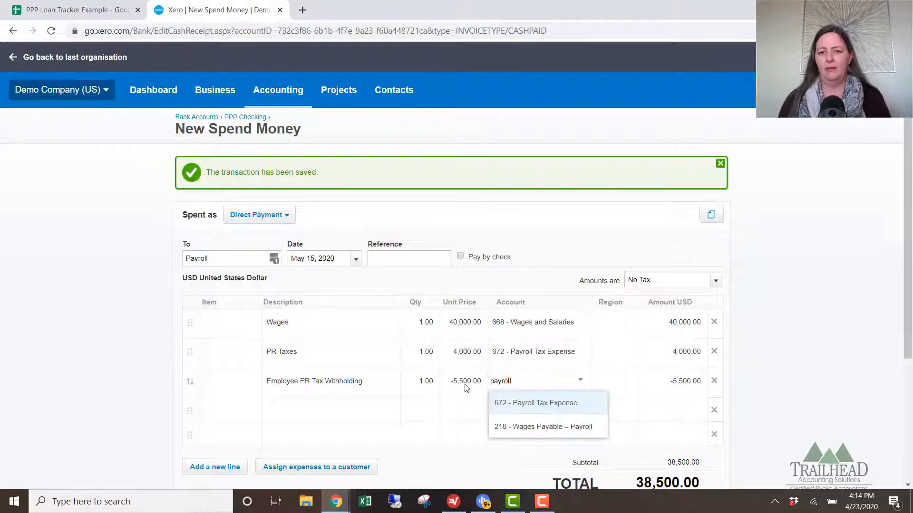
{"action": "left_click", "coordinate": [588, 427]}
{"action": "scroll", "coordinate": [605, 409], "scroll_direction": "down", "scroll_amount": 3}
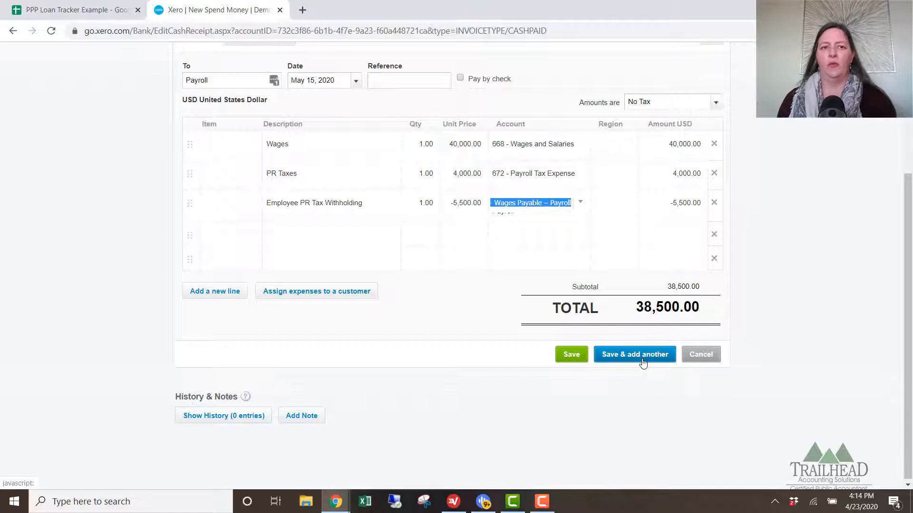
{"action": "left_click", "coordinate": [568, 356]}
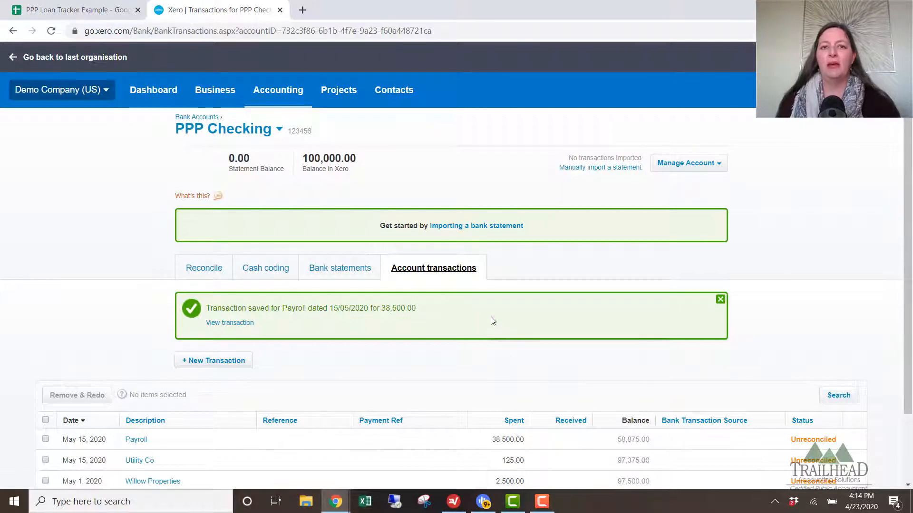
Review the PPP Checking transactions, check the PPP Loan Tracker Example spreadsheet in Google Sheets, and return to Xero.
{"action": "scroll", "coordinate": [492, 321], "scroll_direction": "down", "scroll_amount": 2}
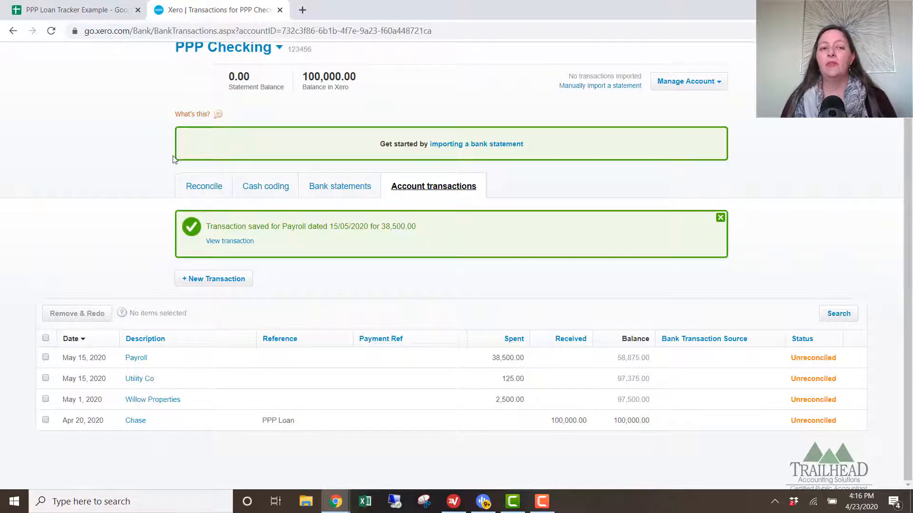
{"action": "left_click", "coordinate": [70, 10]}
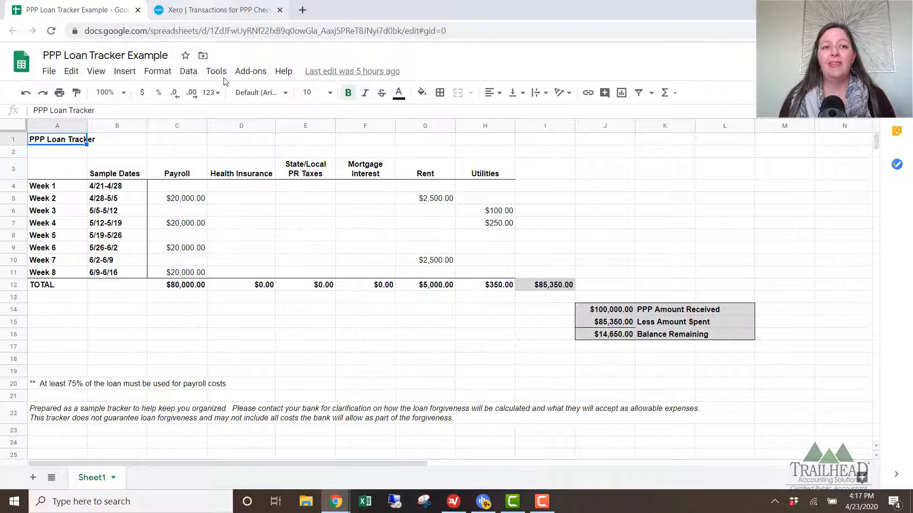
{"action": "left_click", "coordinate": [227, 13]}
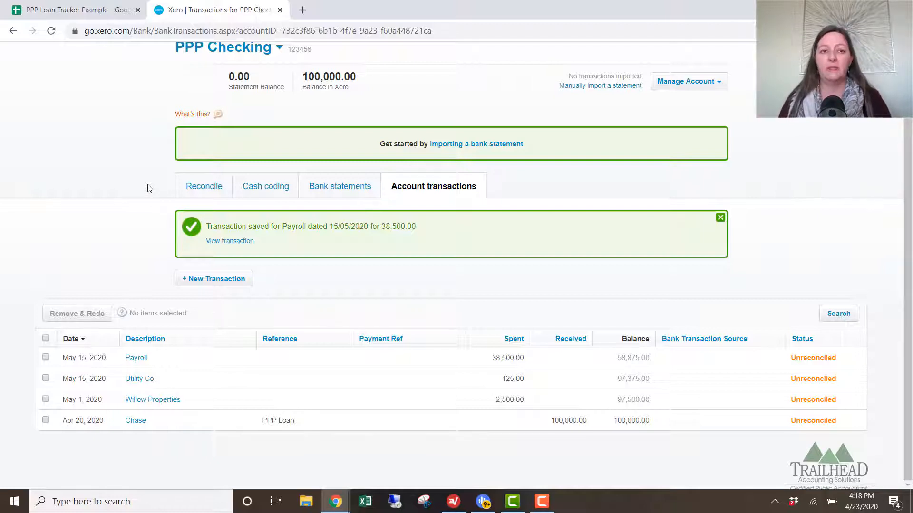
Go to the manual journals and start a new manual journal.
{"action": "scroll", "coordinate": [143, 201], "scroll_direction": "up", "scroll_amount": 2}
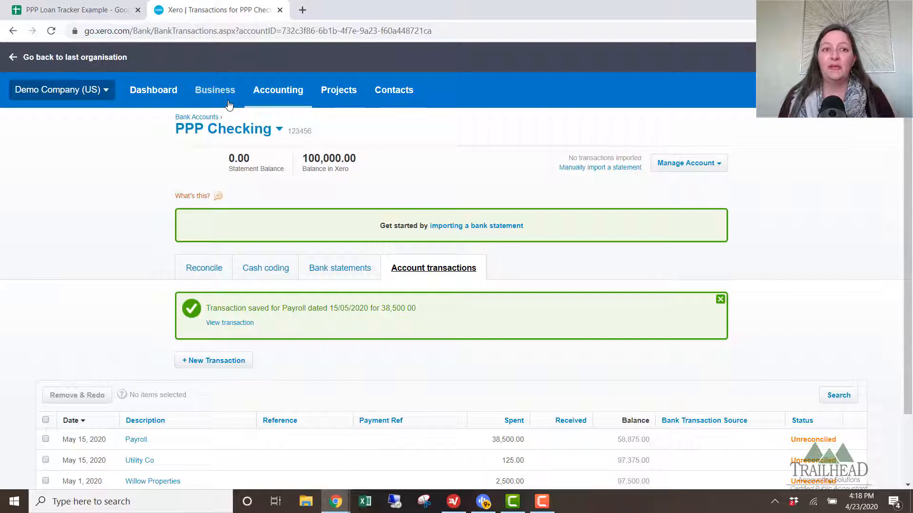
{"action": "left_click", "coordinate": [293, 95]}
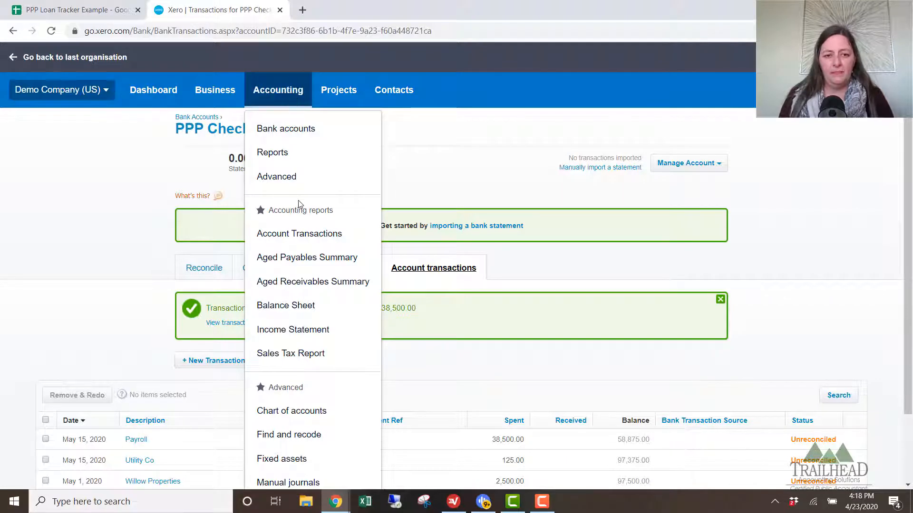
{"action": "scroll", "coordinate": [312, 266], "scroll_direction": "down", "scroll_amount": 1}
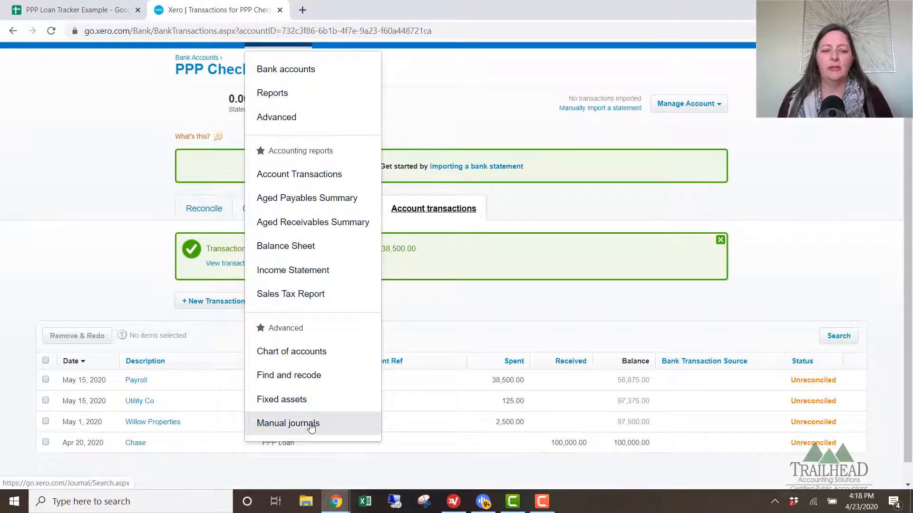
{"action": "left_click", "coordinate": [311, 426]}
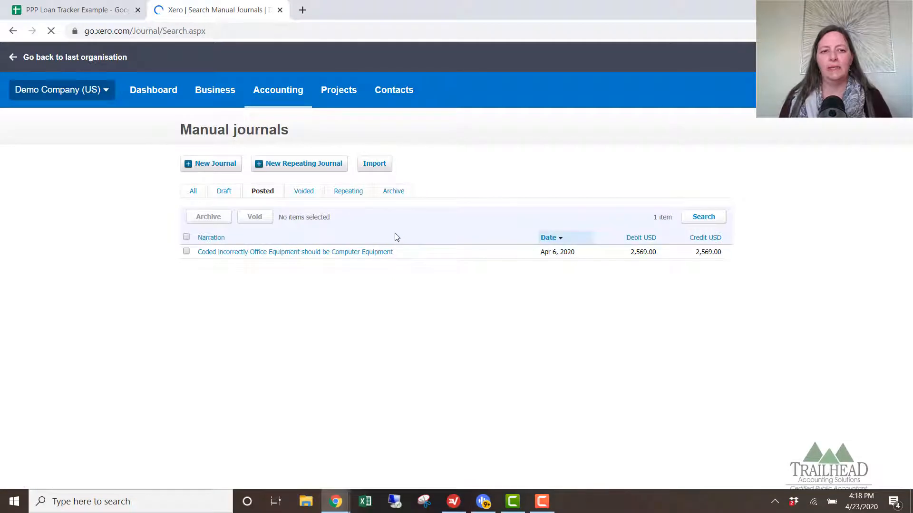
{"action": "left_click", "coordinate": [211, 164]}
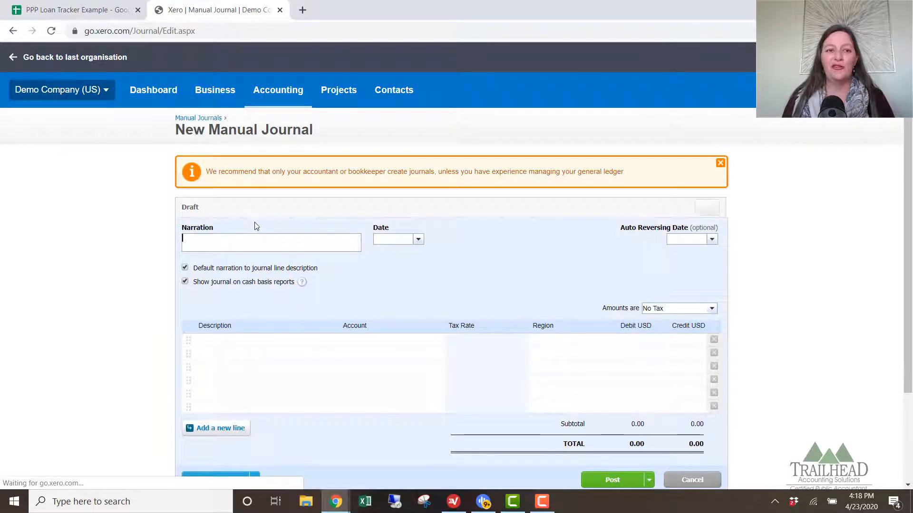
{"action": "scroll", "coordinate": [255, 230], "scroll_direction": "down", "scroll_amount": 1}
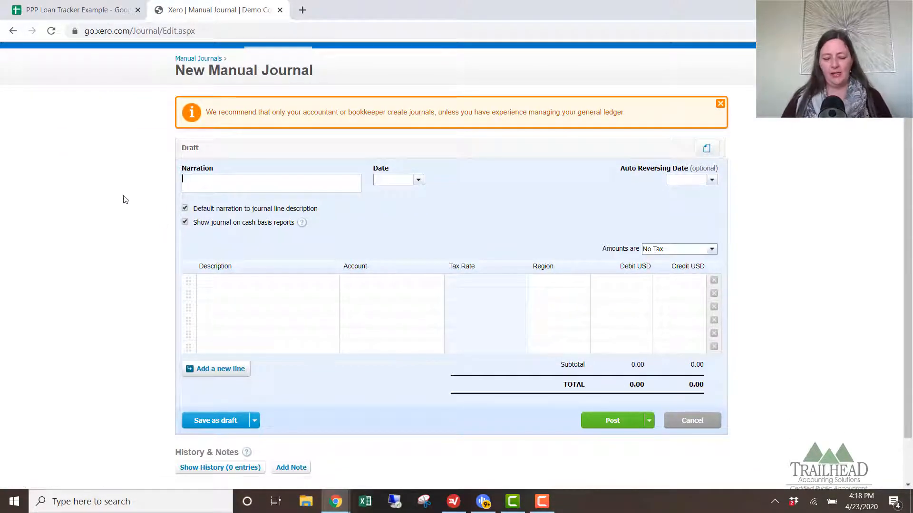
Enter the narration PPP Loan Forgiveness and date the manual journal July 15, 2020.
{"action": "type", "text": "PP"}
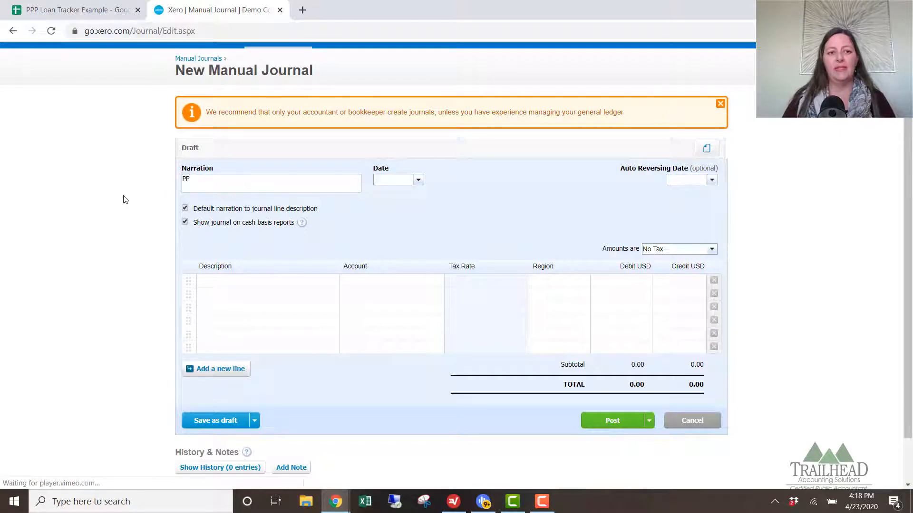
{"action": "type", "text": "P Loan F"}
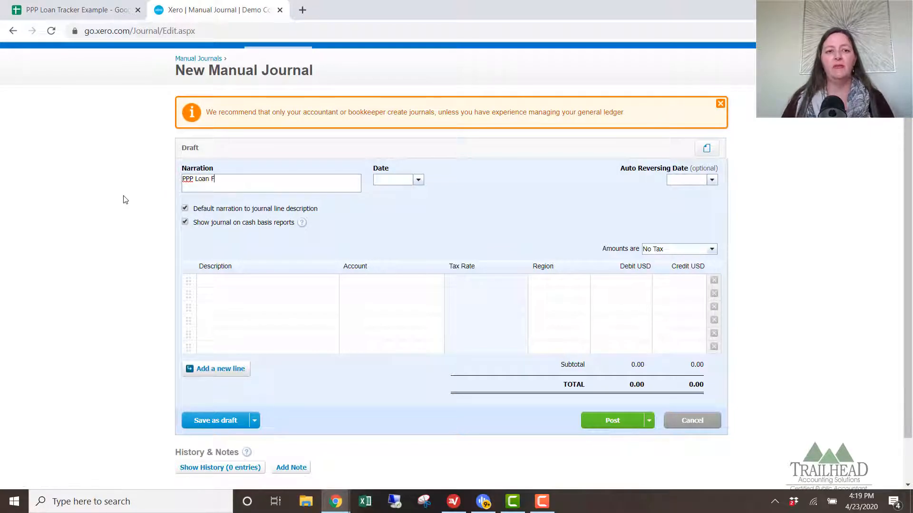
{"action": "type", "text": "orgiveness"}
{"action": "key", "text": "Tab"}
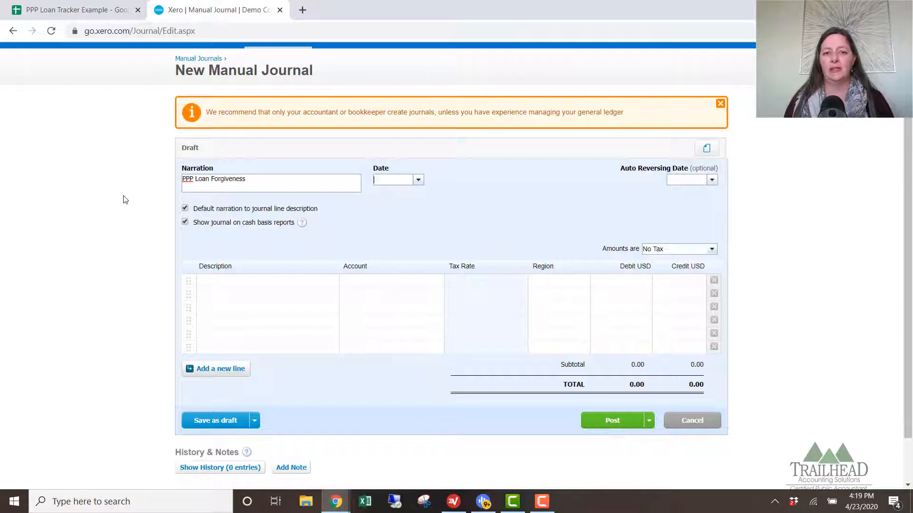
{"action": "type", "text": "7/15/"}
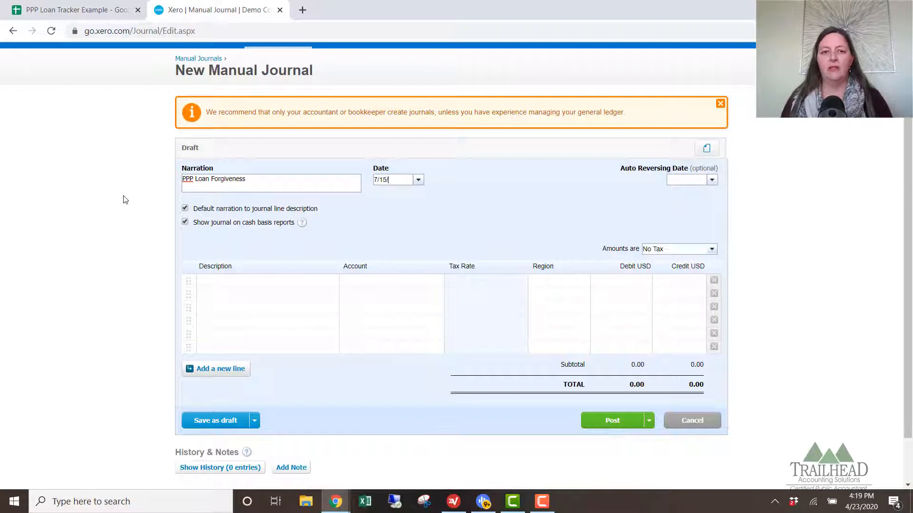
{"action": "type", "text": "2020"}
{"action": "key", "text": "Tab"}
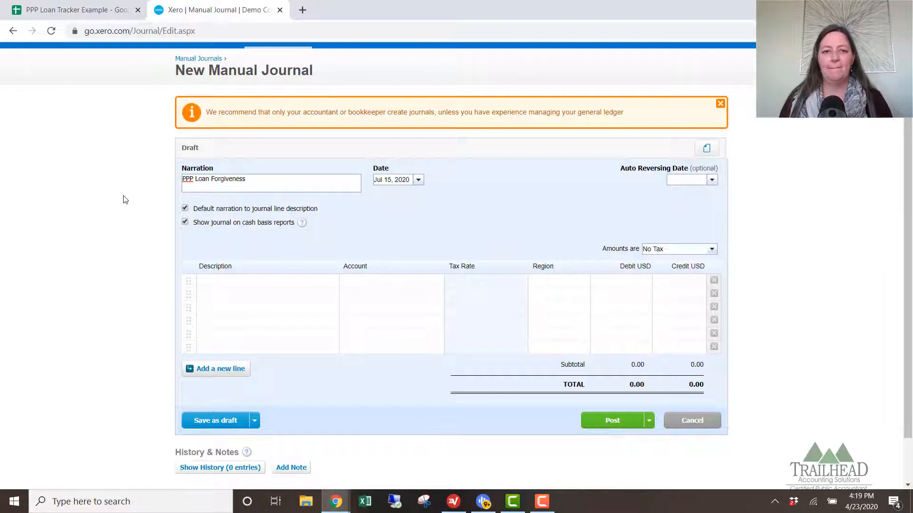
Fill the first journal line with the default description, account 280 - PPP Loan and a debit of 80,000.
{"action": "left_click", "coordinate": [219, 287]}
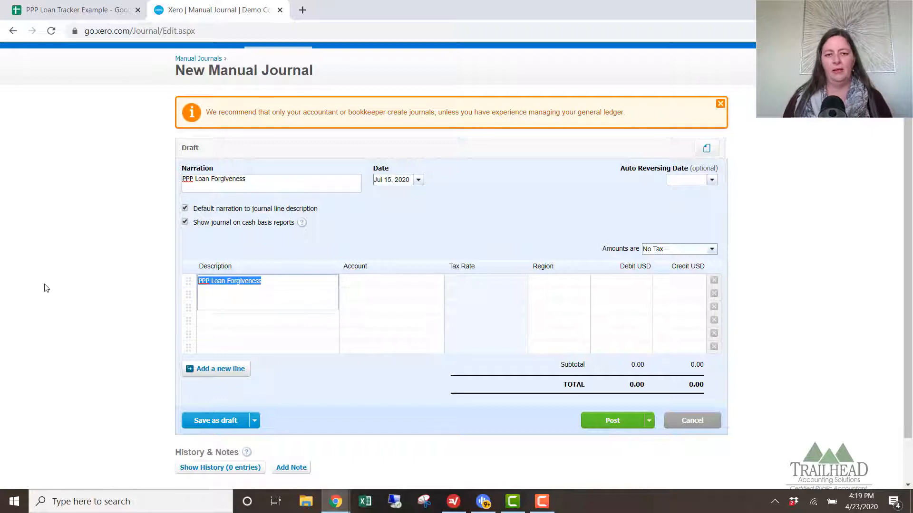
{"action": "key", "text": "Tab"}
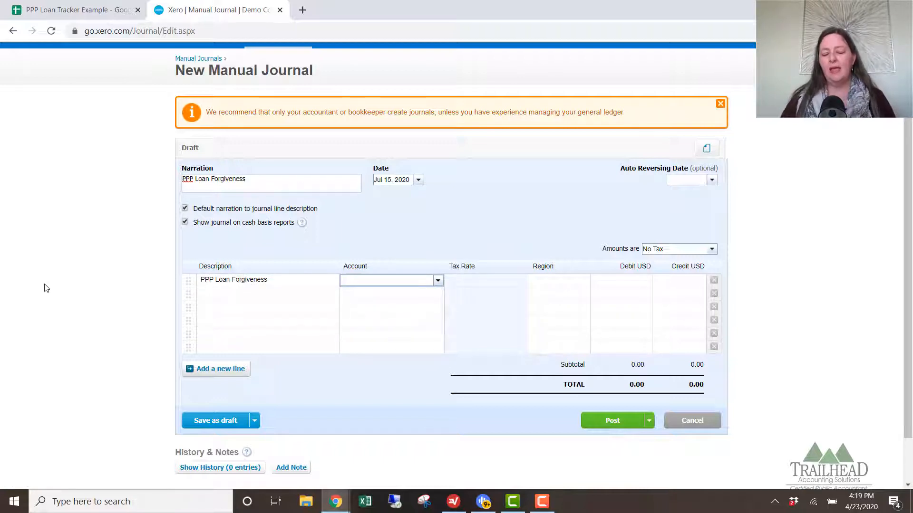
{"action": "type", "text": "ppp"}
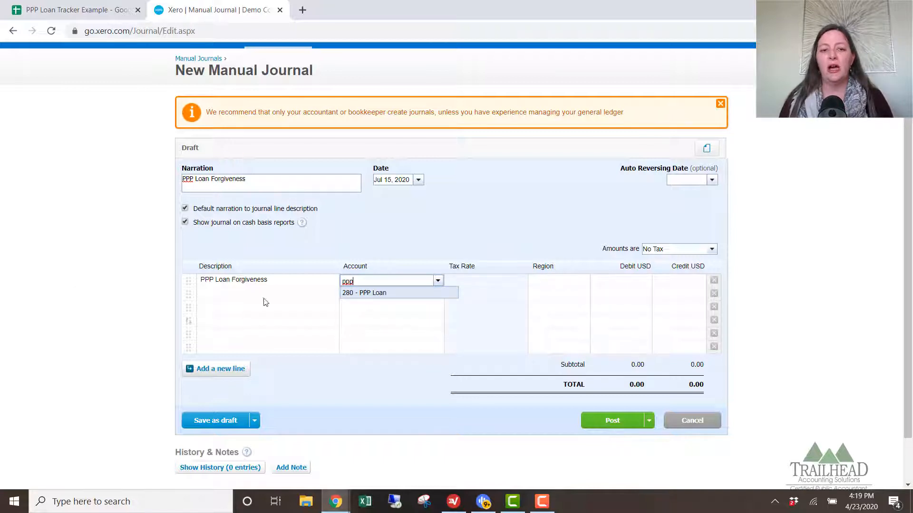
{"action": "left_click", "coordinate": [369, 294]}
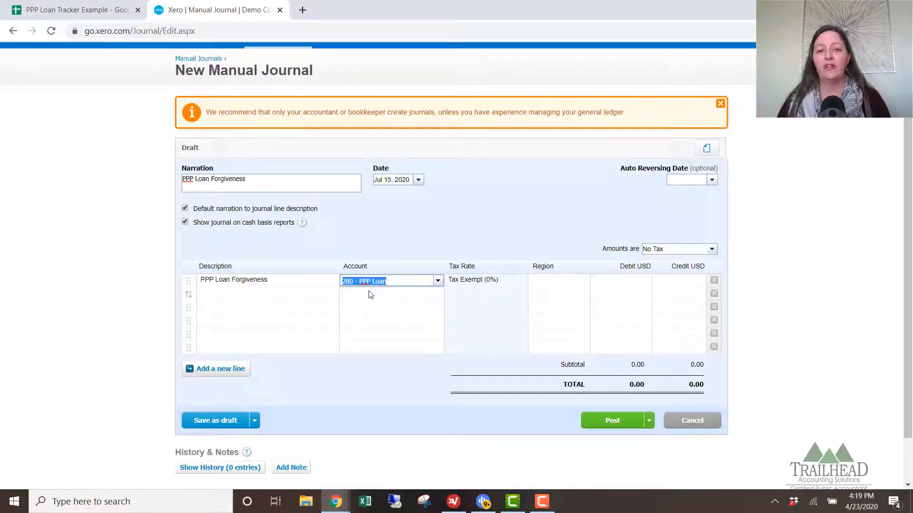
{"action": "key", "text": "Tab"}
{"action": "key", "text": "Tab"}
{"action": "type", "text": "8"}
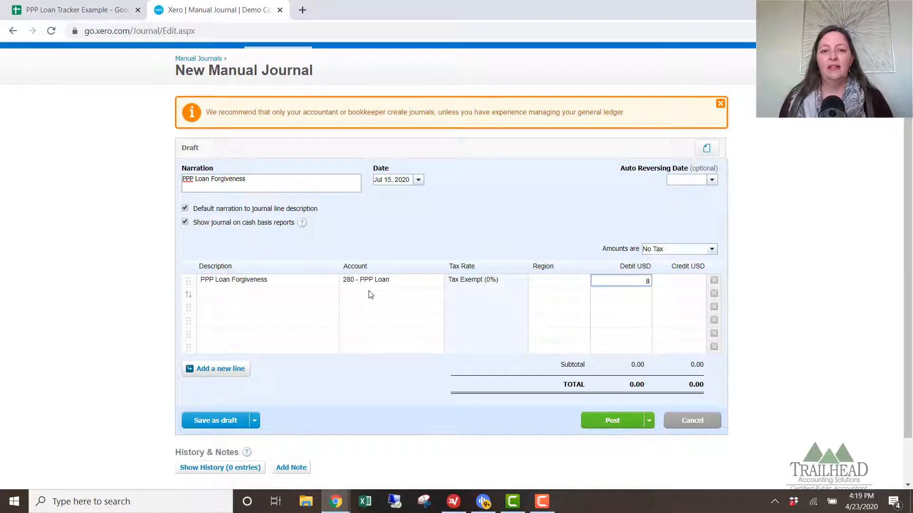
{"action": "type", "text": "0,000"}
{"action": "key", "text": "Tab"}
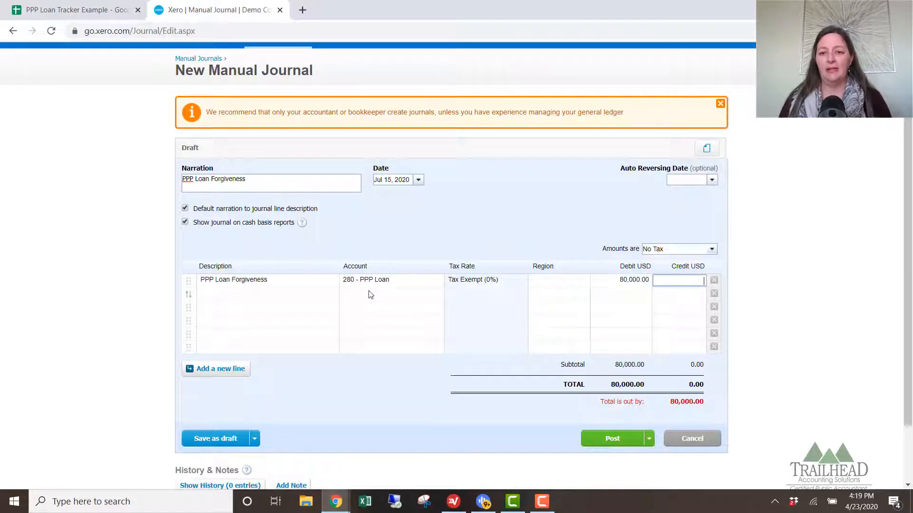
Start the second journal line with the default description and begin a new account of type Other Income for it.
{"action": "left_click", "coordinate": [282, 294]}
{"action": "key", "text": "Tab"}
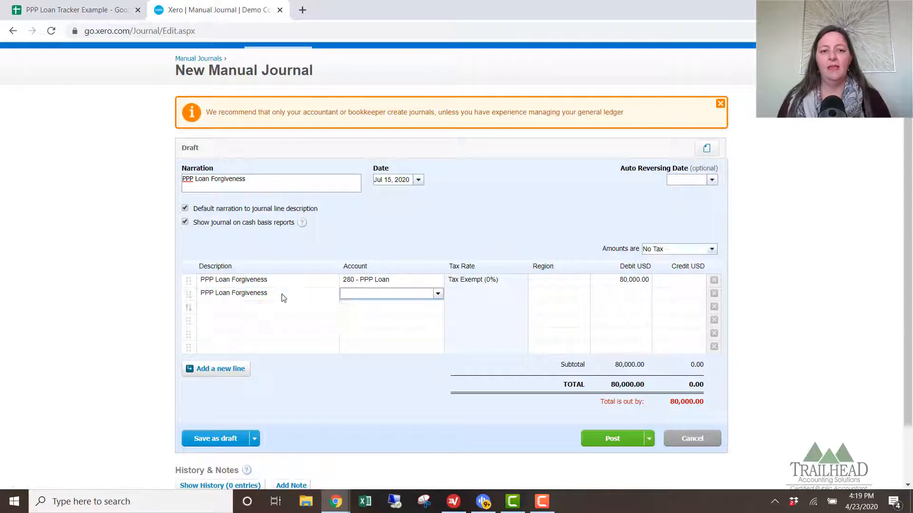
{"action": "left_click", "coordinate": [436, 294]}
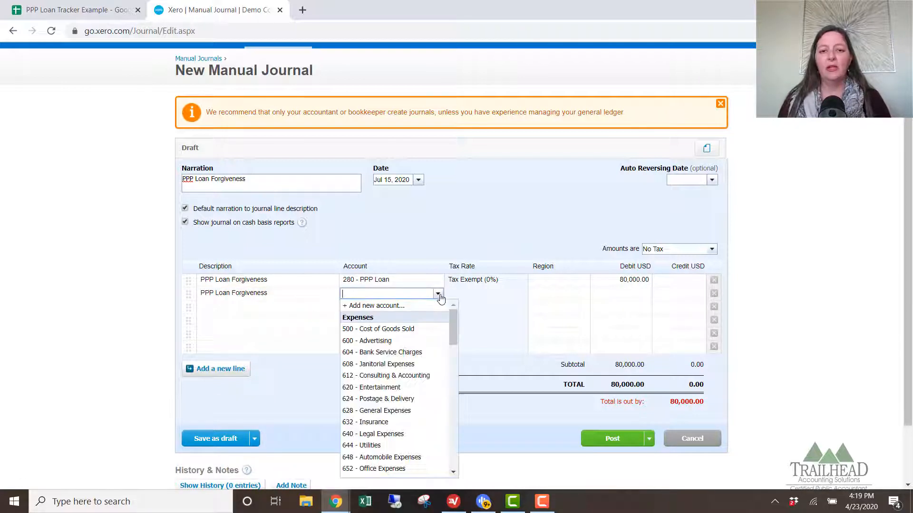
{"action": "left_click", "coordinate": [399, 307]}
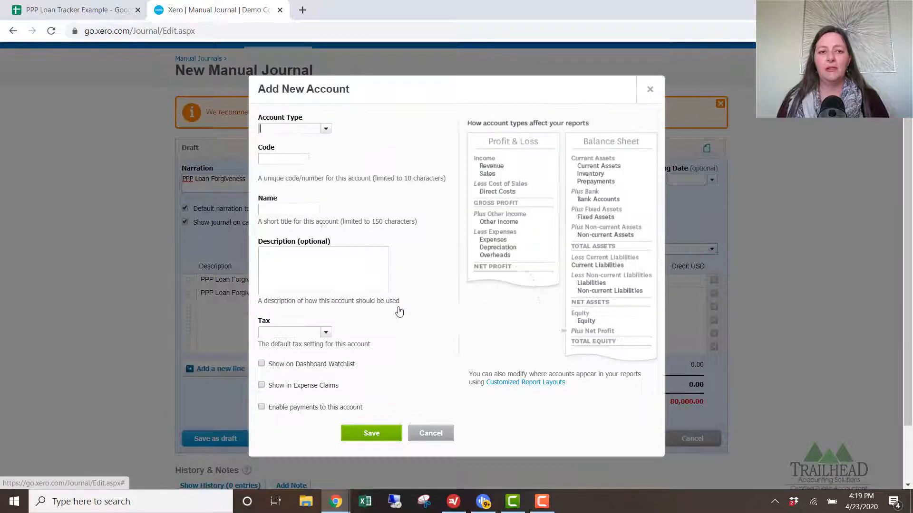
{"action": "left_click", "coordinate": [327, 132]}
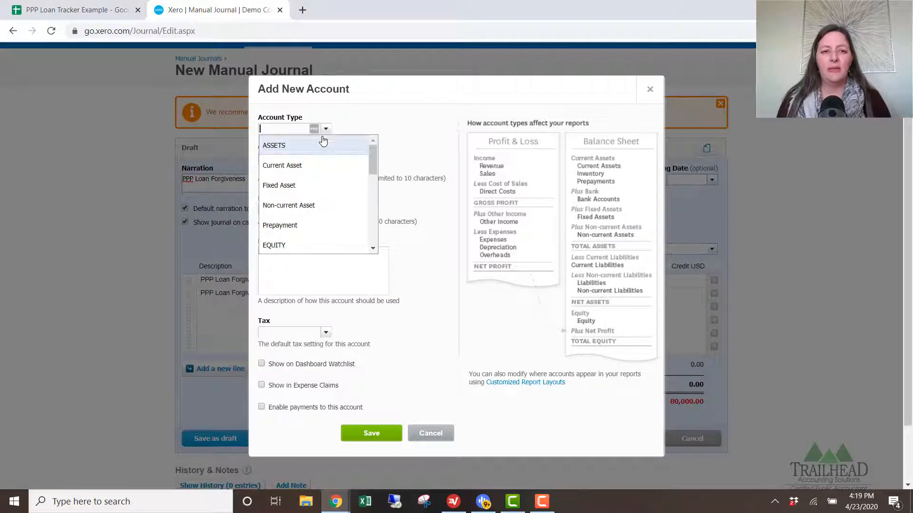
{"action": "scroll", "coordinate": [330, 185], "scroll_direction": "down", "scroll_amount": 5}
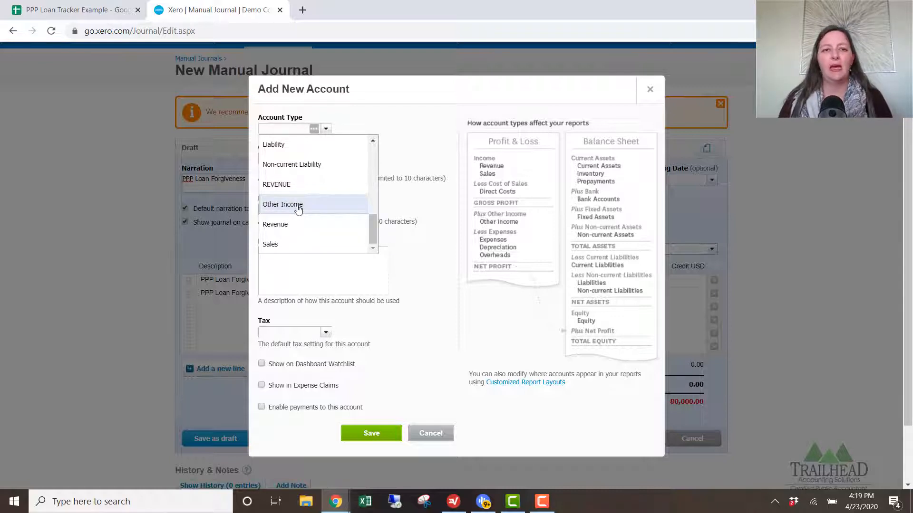
{"action": "left_click", "coordinate": [298, 210]}
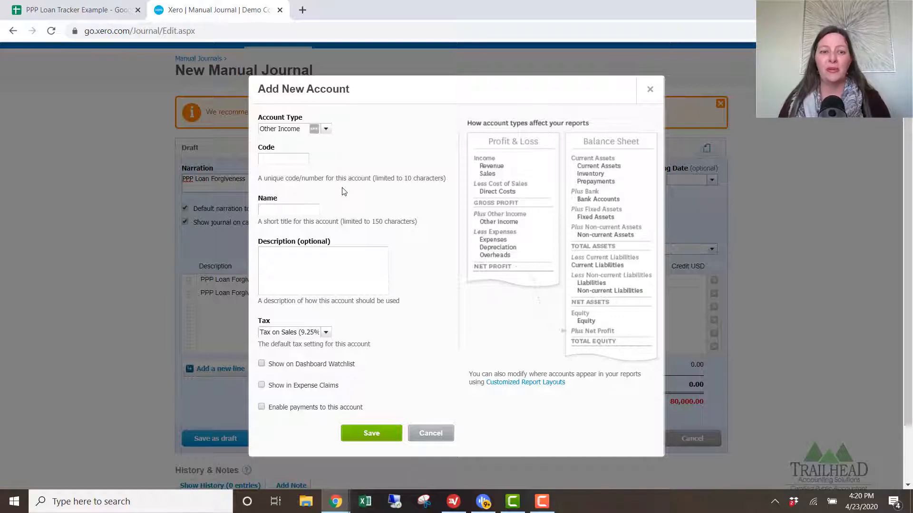
Give the new account the code 999 and the name PPP Loan Forgiveness - Non Taxable Income, and save it.
{"action": "left_click", "coordinate": [311, 160]}
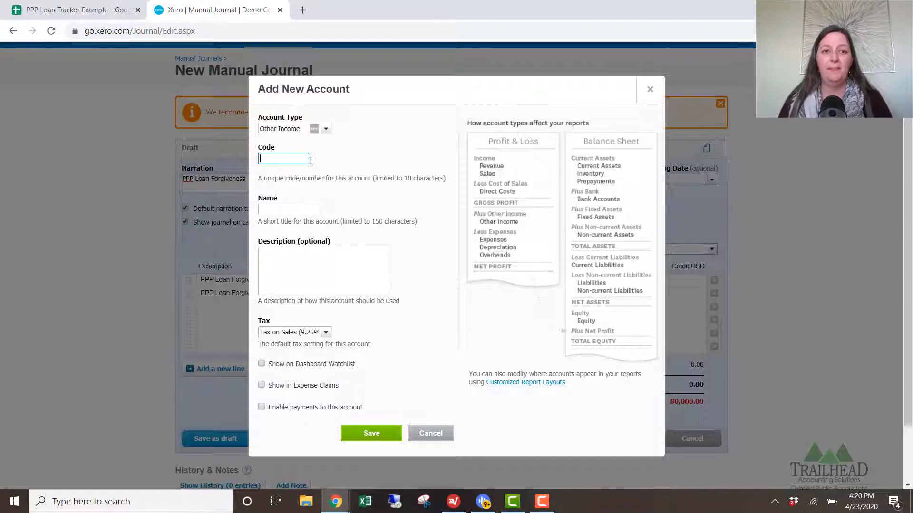
{"action": "type", "text": "999"}
{"action": "key", "text": "Tab"}
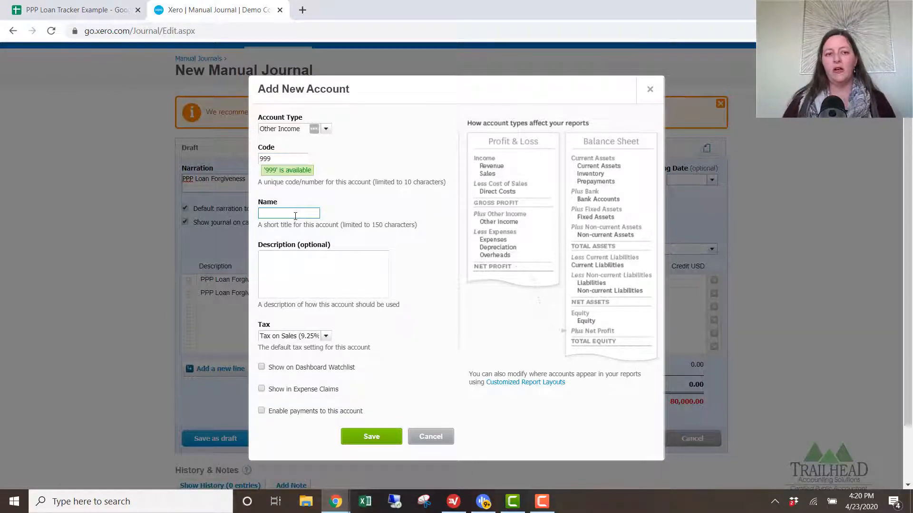
{"action": "type", "text": "PPP Loan"}
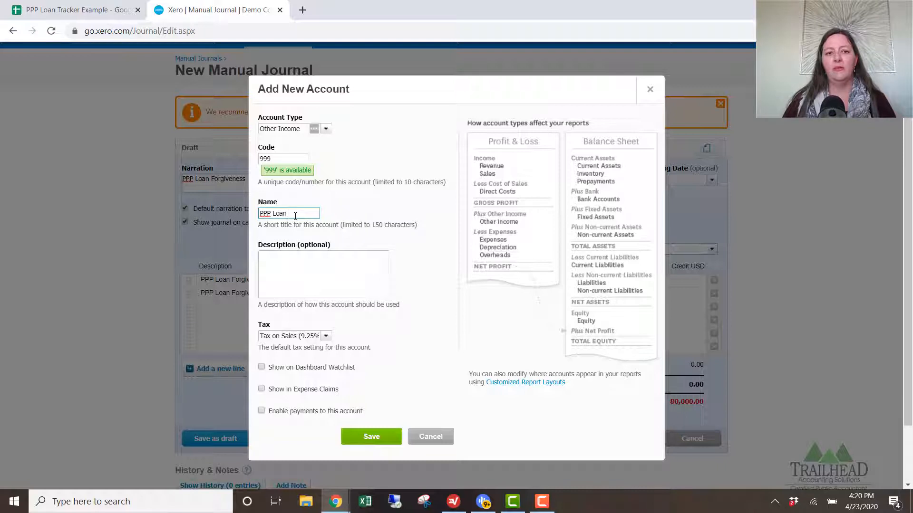
{"action": "type", "text": " Forgiveness - "}
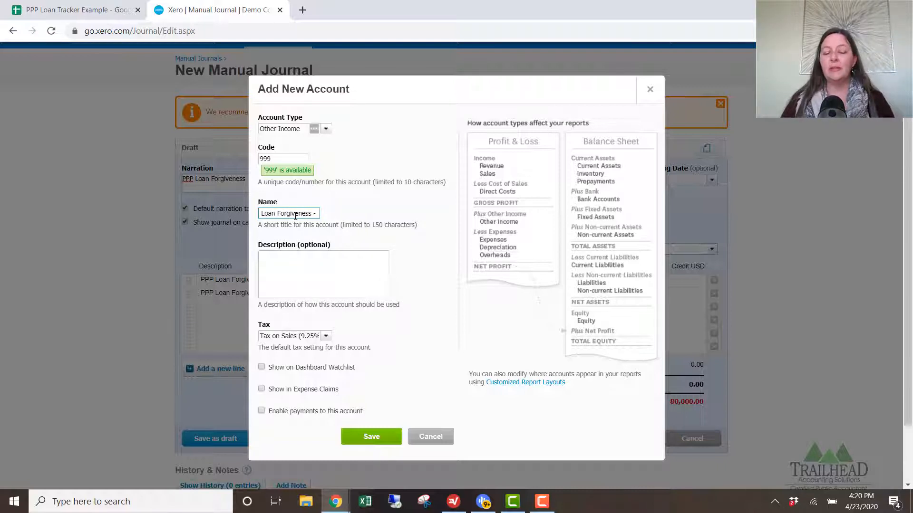
{"action": "type", "text": "Non"}
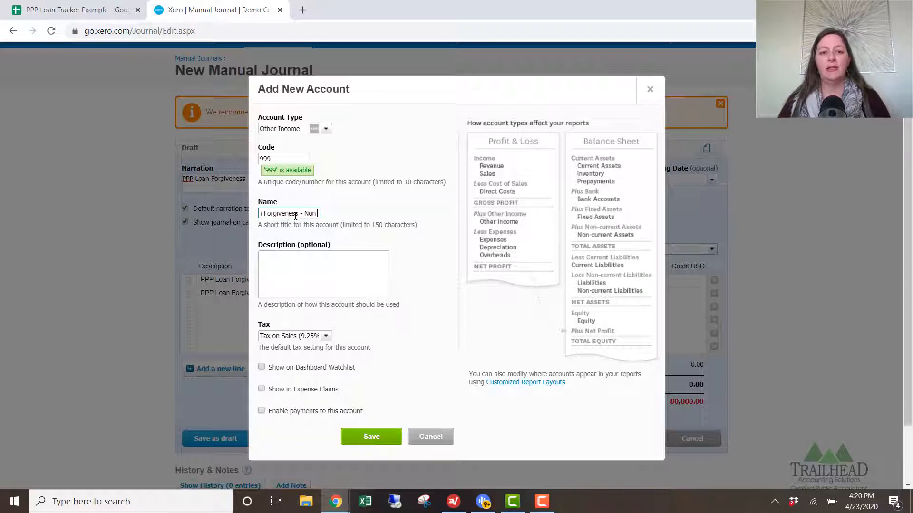
{"action": "type", "text": " Taxable Income"}
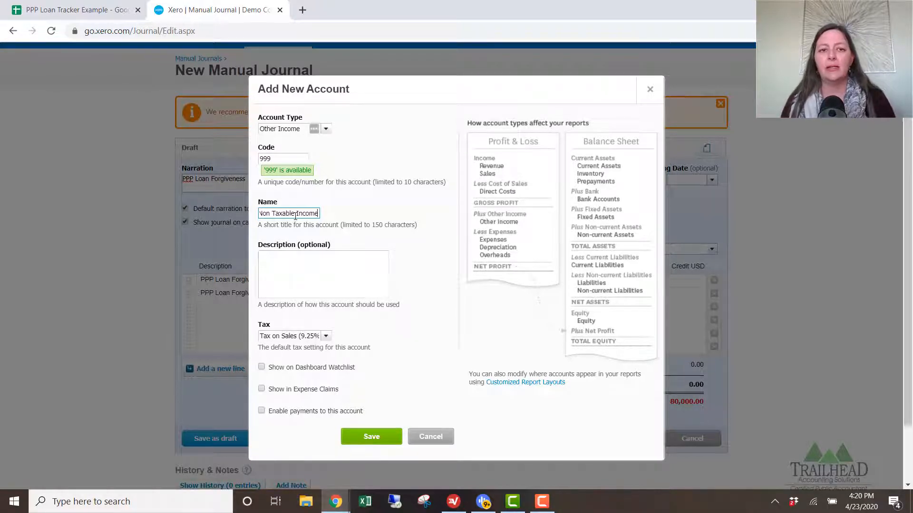
{"action": "left_click", "coordinate": [381, 441]}
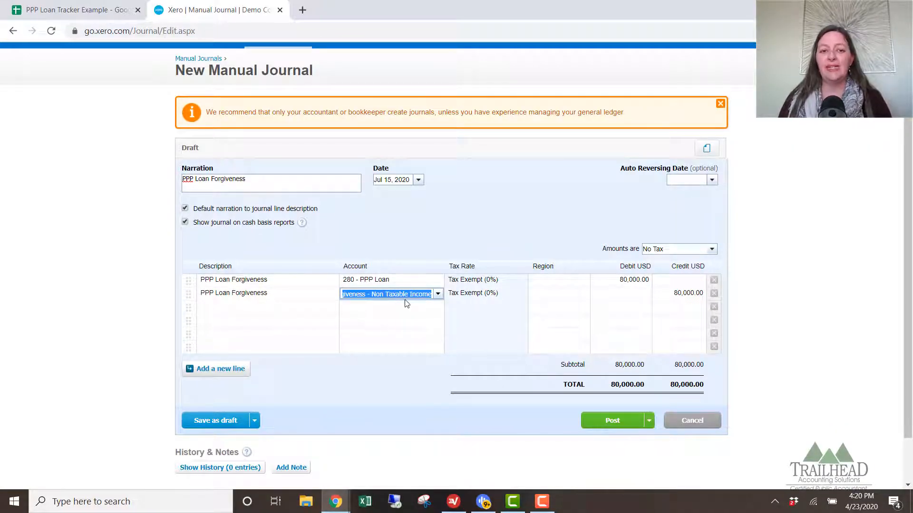
Complete the forgiveness income line with a credit of 80,000 and post the manual journal.
{"action": "key", "text": "Tab"}
{"action": "key", "text": "Tab"}
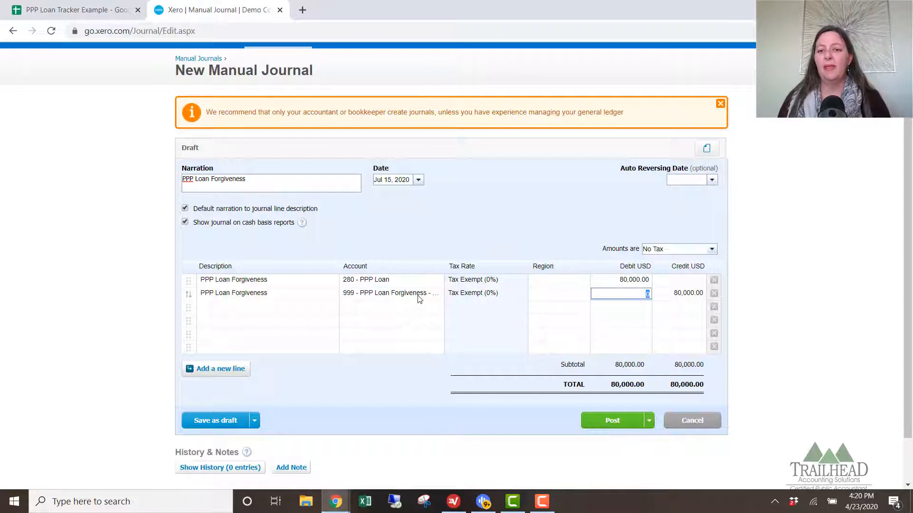
{"action": "key", "text": "Tab"}
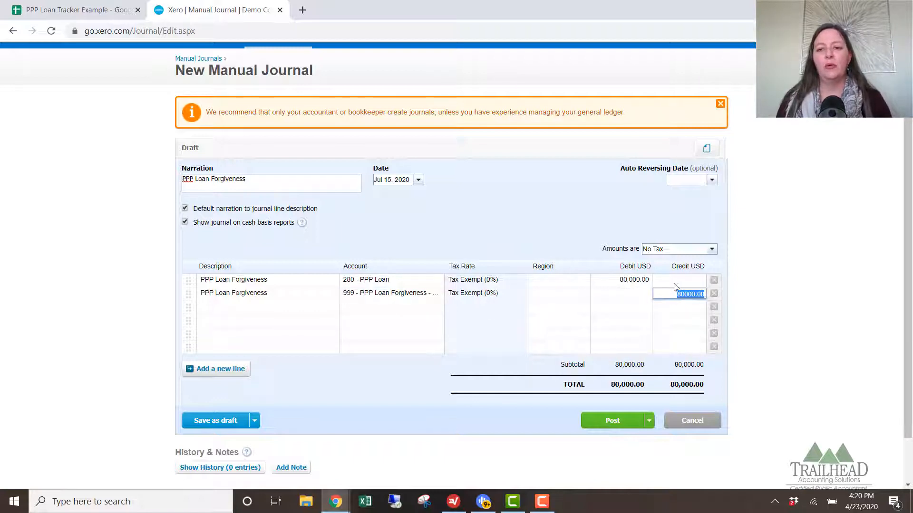
{"action": "left_click", "coordinate": [613, 420]}
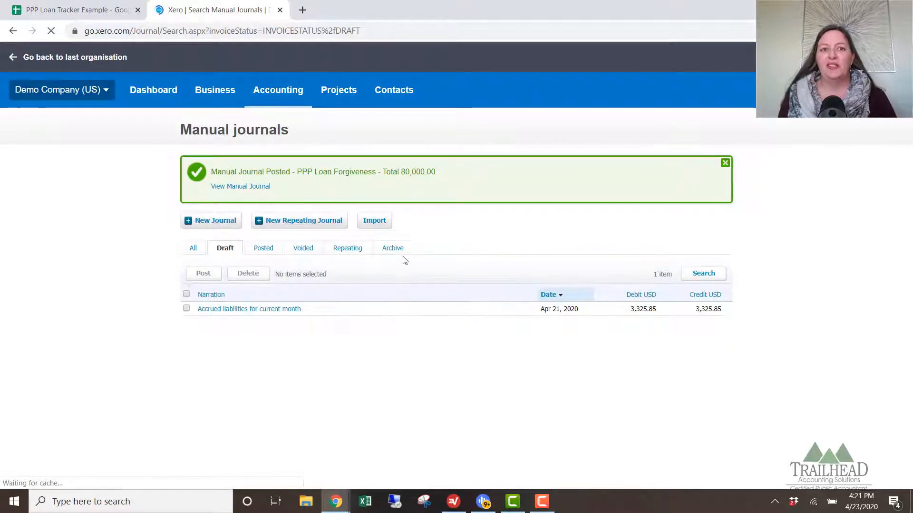
Open the Balance Sheet report and set its date to July 31, 2020.
{"action": "left_click", "coordinate": [268, 94]}
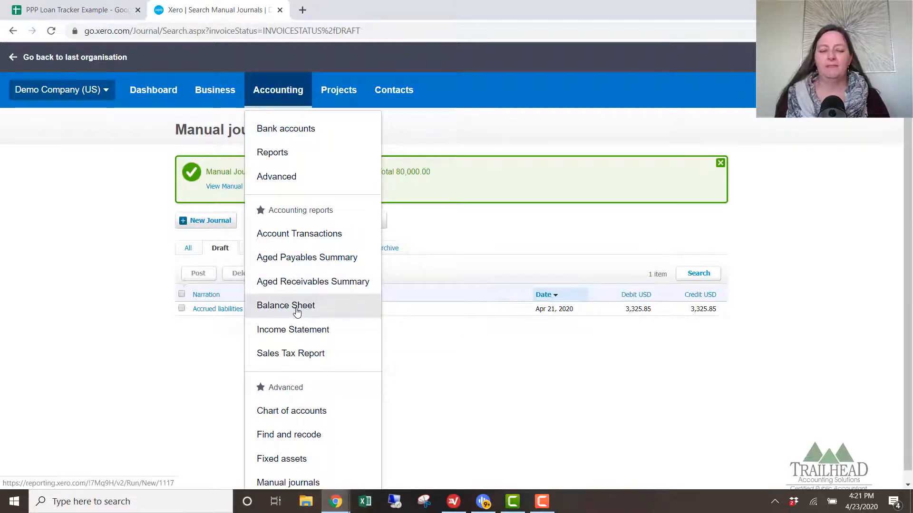
{"action": "left_click", "coordinate": [297, 311]}
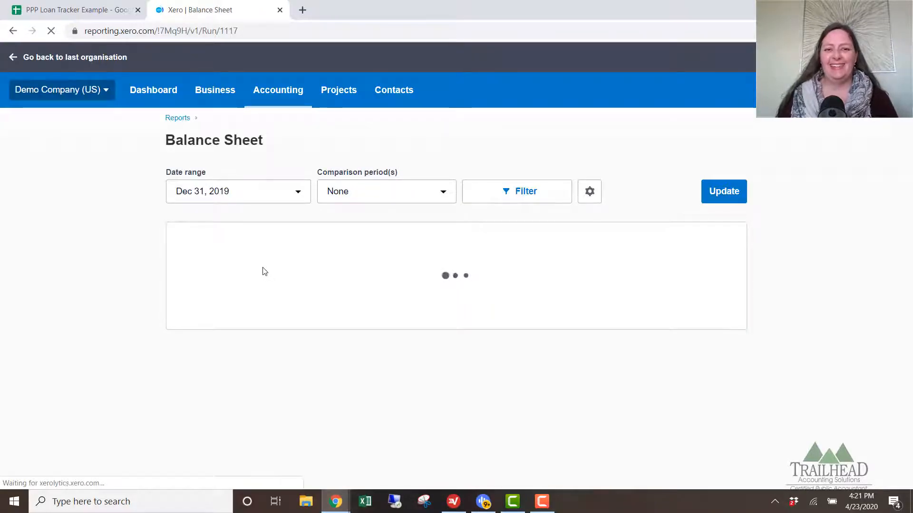
{"action": "left_click", "coordinate": [261, 193]}
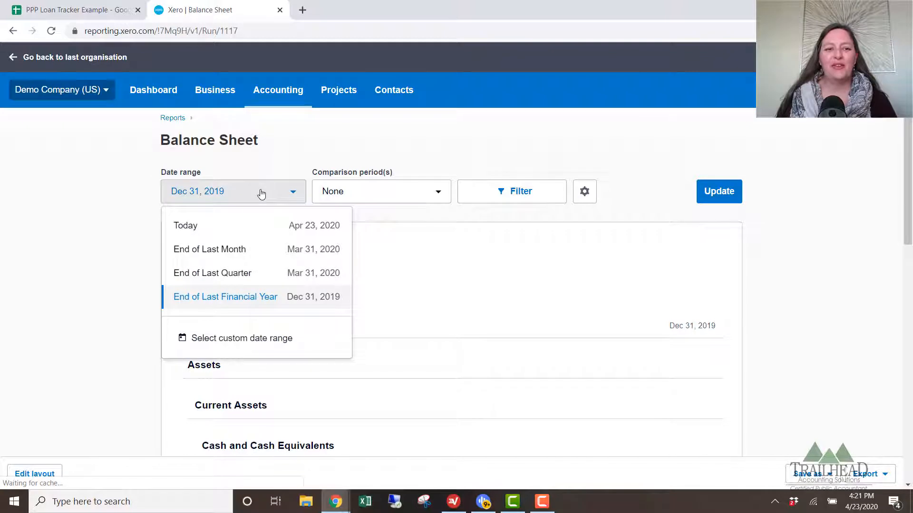
{"action": "left_click", "coordinate": [269, 339]}
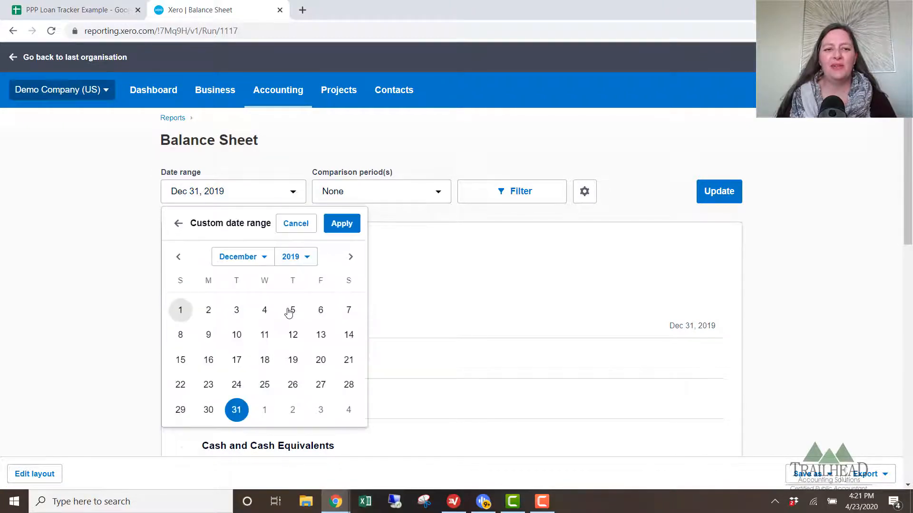
{"action": "left_click", "coordinate": [264, 261]}
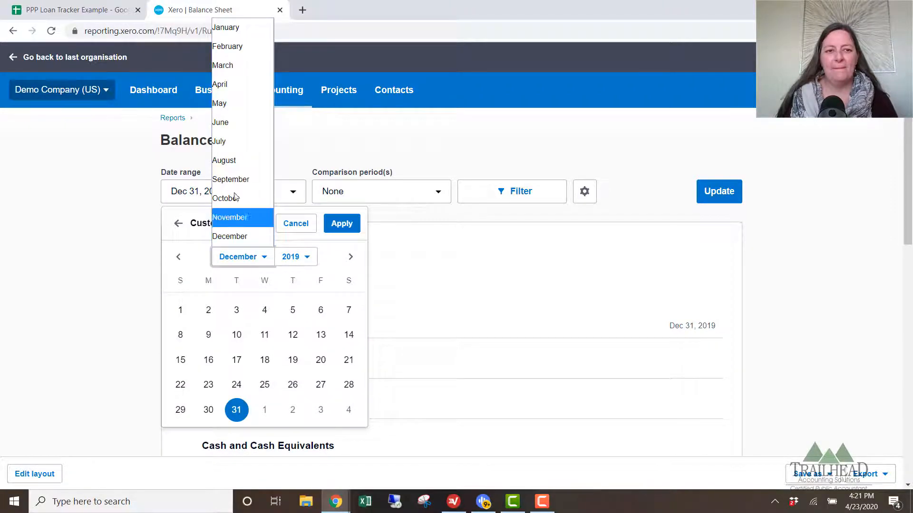
{"action": "left_click", "coordinate": [236, 136]}
{"action": "left_click", "coordinate": [294, 256]}
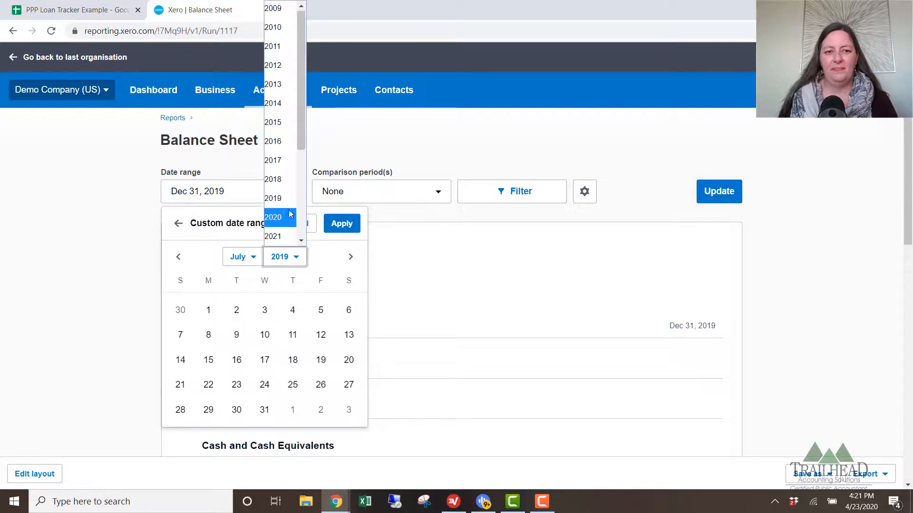
{"action": "left_click", "coordinate": [282, 219]}
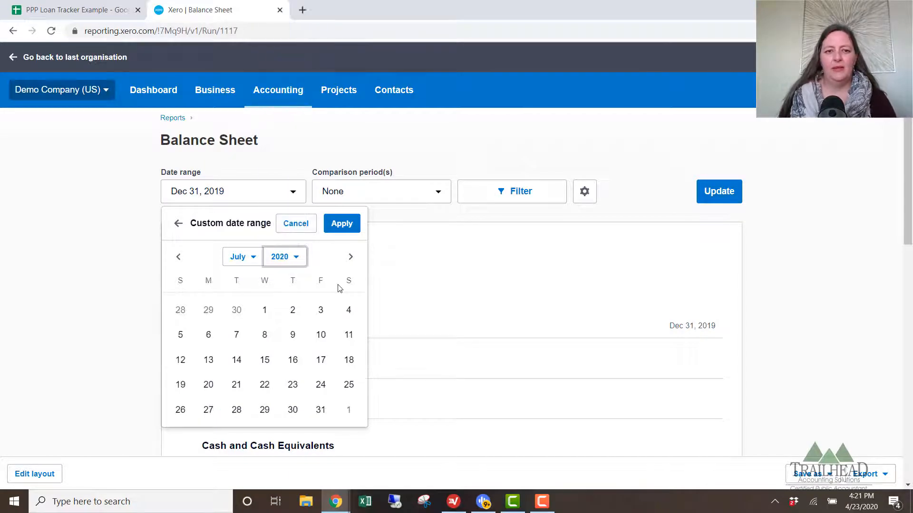
{"action": "left_click", "coordinate": [341, 224]}
{"action": "scroll", "coordinate": [314, 150], "scroll_direction": "down", "scroll_amount": 1}
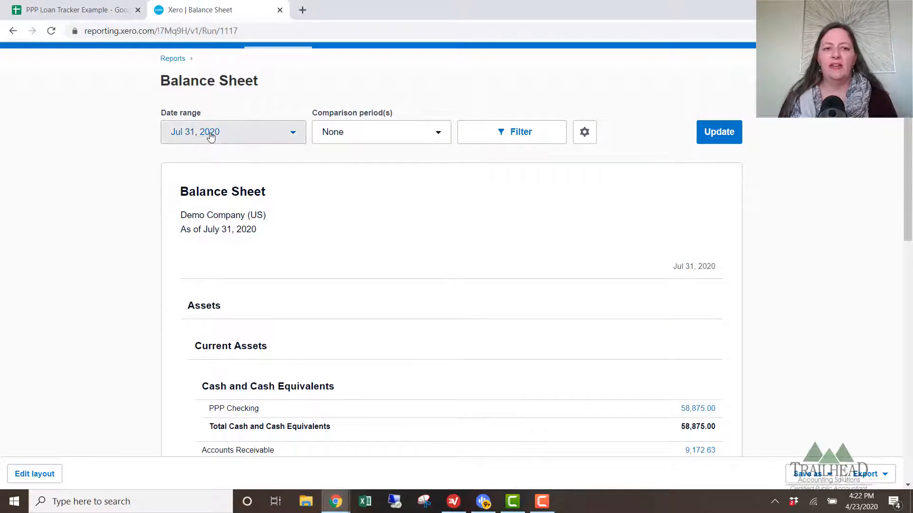
Examine the PPP Checking balance and the remaining PPP Loan liability on the Balance Sheet.
{"action": "scroll", "coordinate": [211, 138], "scroll_direction": "down", "scroll_amount": 5}
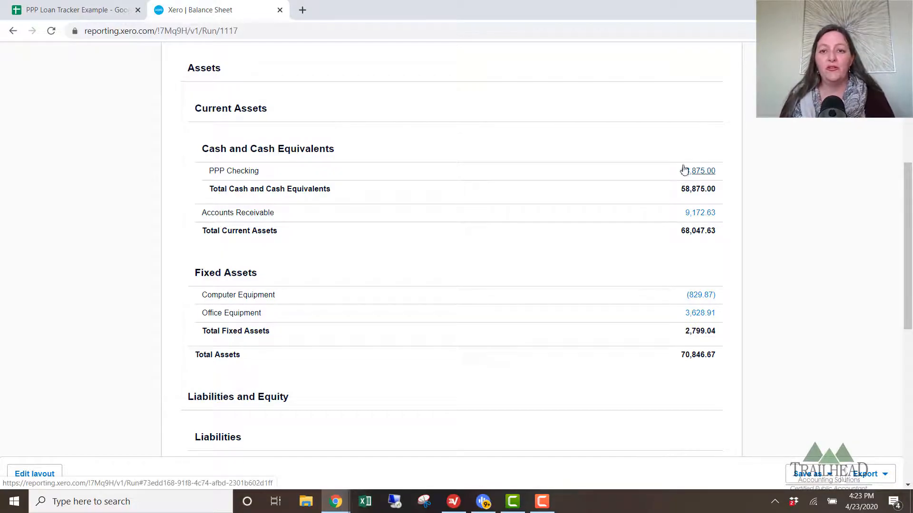
{"action": "scroll", "coordinate": [665, 175], "scroll_direction": "down", "scroll_amount": 1}
{"action": "scroll", "coordinate": [656, 176], "scroll_direction": "down", "scroll_amount": 4}
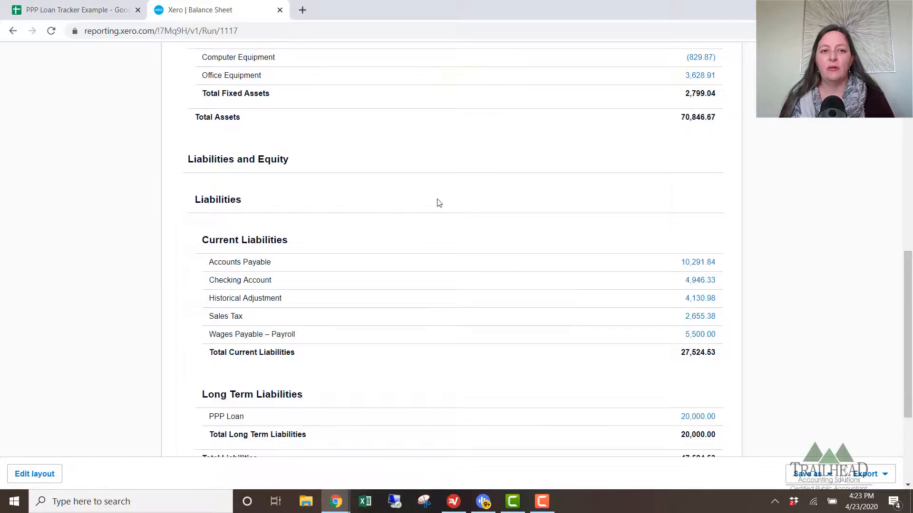
{"action": "scroll", "coordinate": [414, 192], "scroll_direction": "down", "scroll_amount": 2}
{"action": "scroll", "coordinate": [266, 171], "scroll_direction": "down", "scroll_amount": 1}
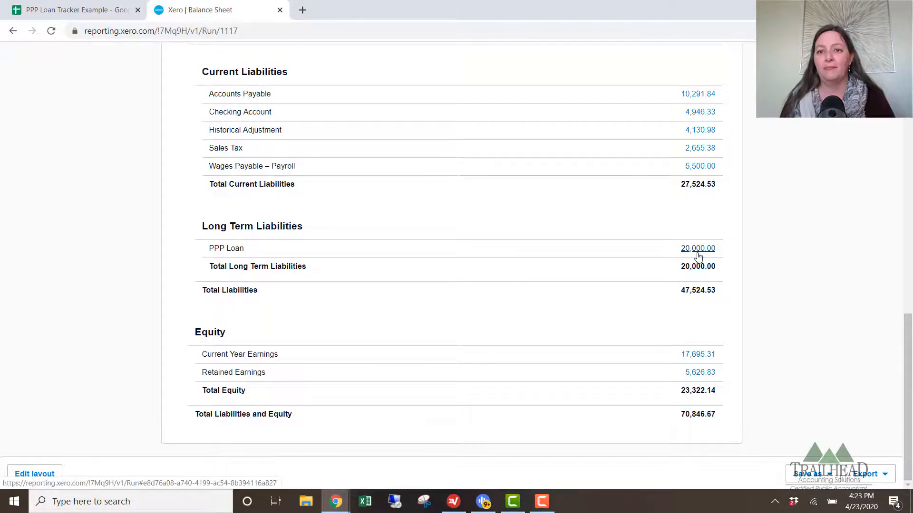
{"action": "scroll", "coordinate": [674, 247], "scroll_direction": "up", "scroll_amount": 15}
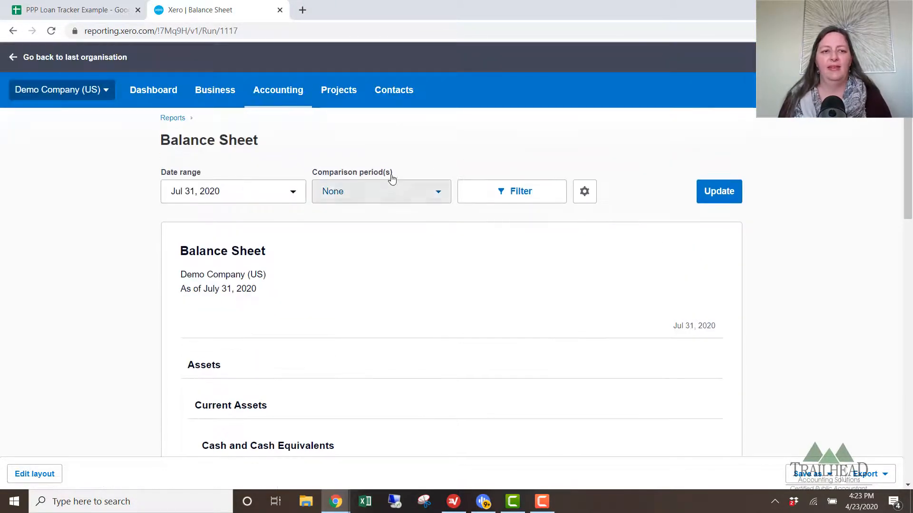
Open the Income Statement report and run it for this financial year, Jan 1 to Dec 31, 2020.
{"action": "left_click", "coordinate": [275, 91]}
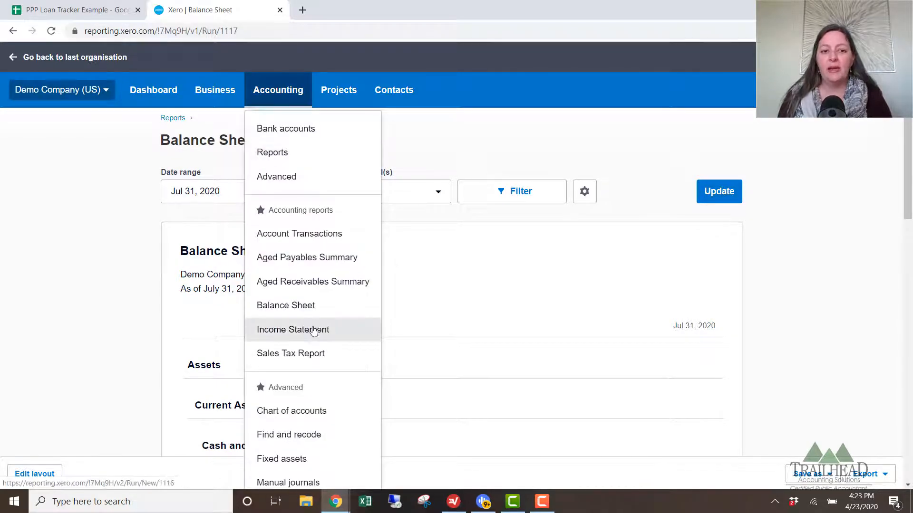
{"action": "left_click", "coordinate": [313, 328]}
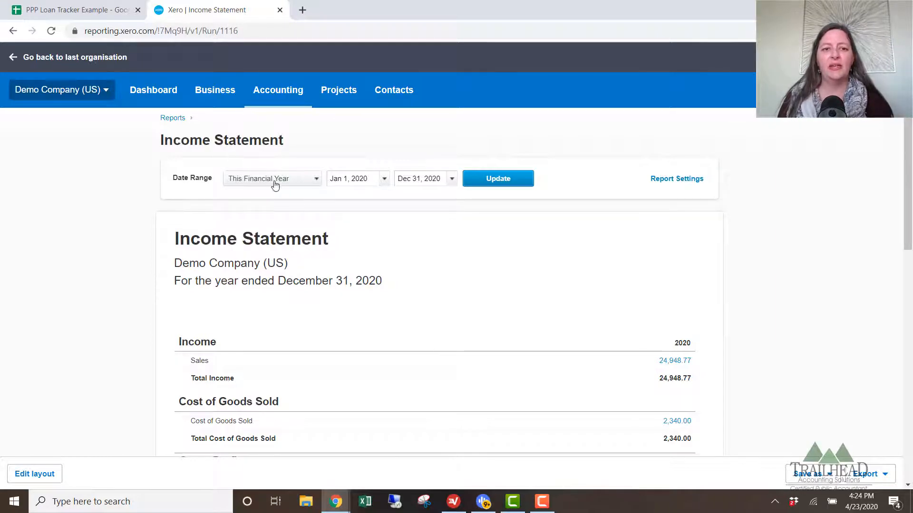
{"action": "left_click", "coordinate": [494, 181]}
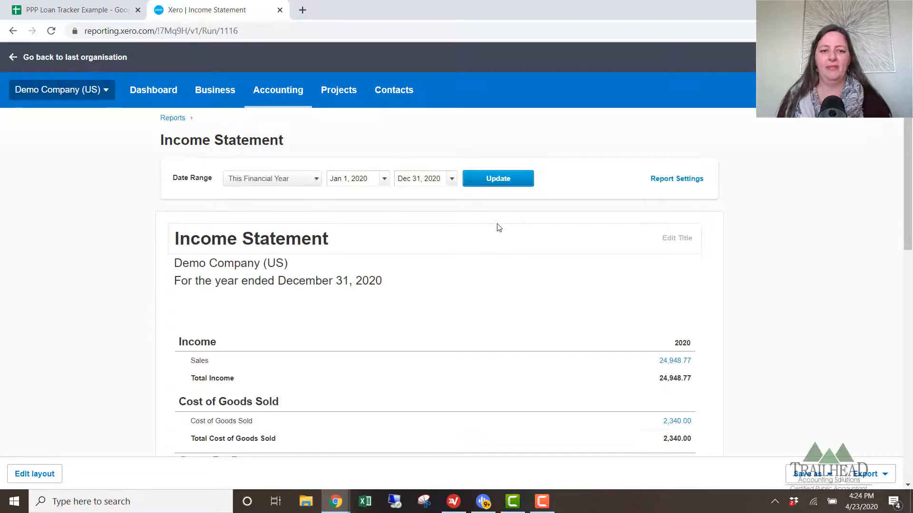
Examine the Income Statement's sales, operating expenses, PPP Loan Forgiveness line under Other Income, and net income.
{"action": "scroll", "coordinate": [485, 212], "scroll_direction": "down", "scroll_amount": 10}
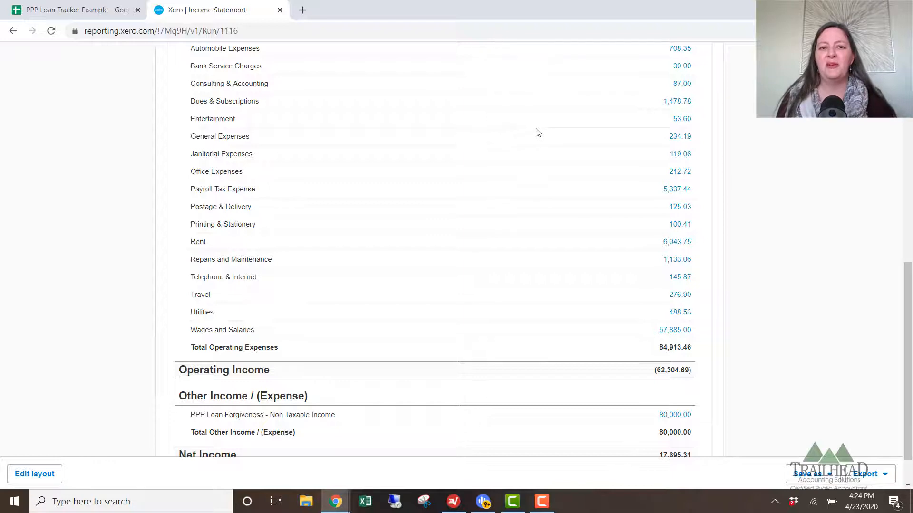
{"action": "scroll", "coordinate": [537, 138], "scroll_direction": "down", "scroll_amount": 1}
{"action": "scroll", "coordinate": [535, 114], "scroll_direction": "up", "scroll_amount": 2}
{"action": "scroll", "coordinate": [536, 121], "scroll_direction": "down", "scroll_amount": 3}
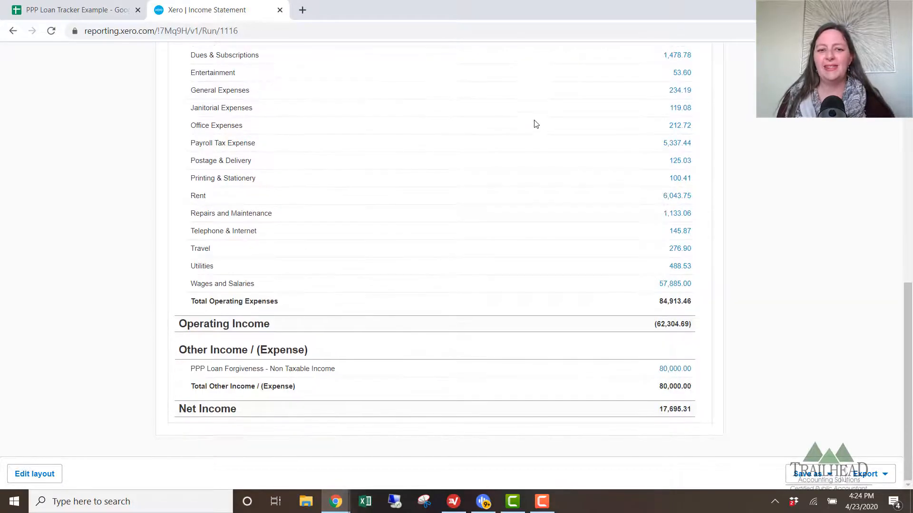
{"action": "scroll", "coordinate": [530, 123], "scroll_direction": "up", "scroll_amount": 5}
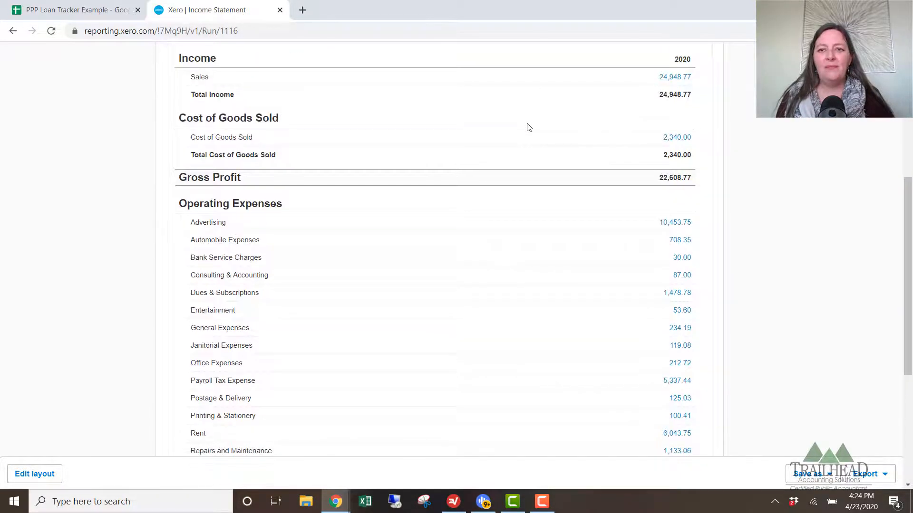
{"action": "scroll", "coordinate": [499, 92], "scroll_direction": "down", "scroll_amount": 5}
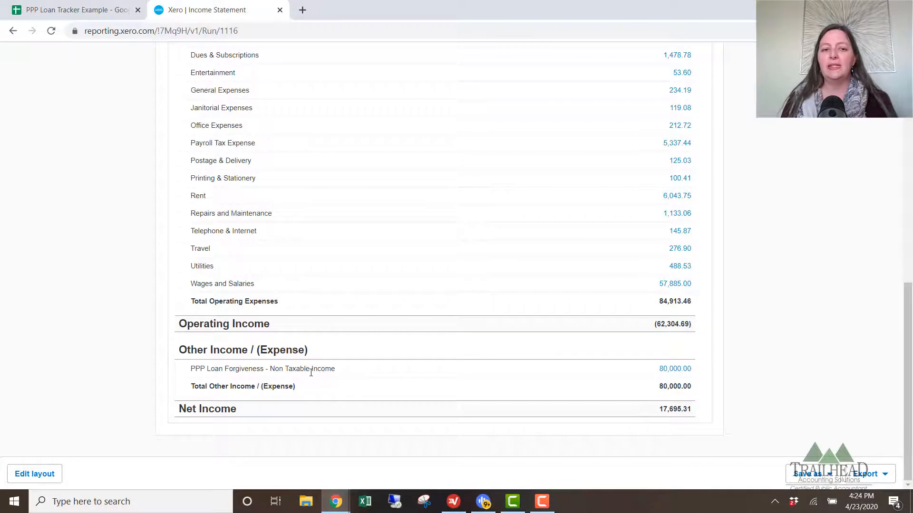
{"action": "scroll", "coordinate": [521, 227], "scroll_direction": "up", "scroll_amount": 10}
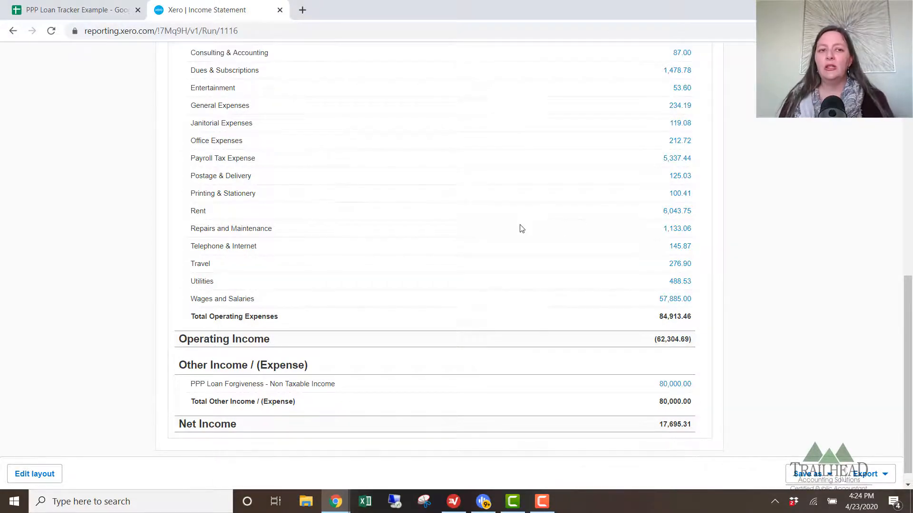
{"action": "scroll", "coordinate": [497, 193], "scroll_direction": "down", "scroll_amount": 2}
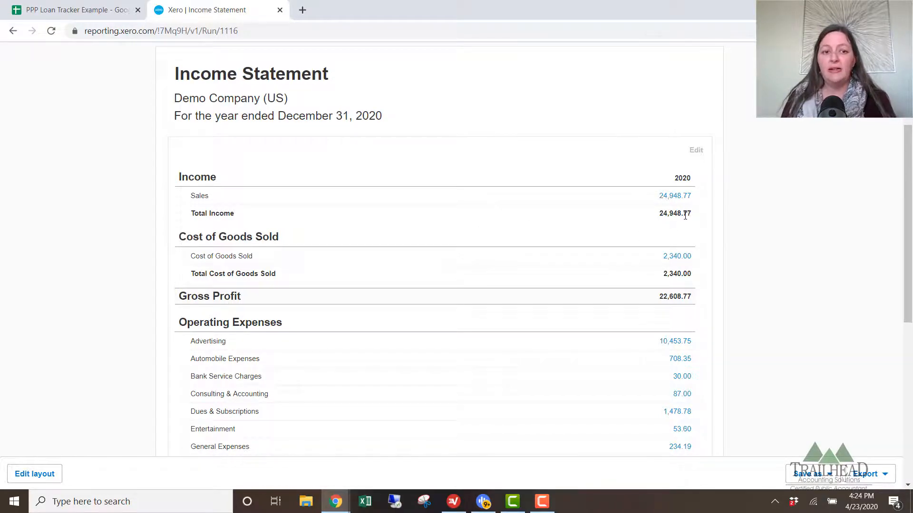
{"action": "scroll", "coordinate": [681, 231], "scroll_direction": "down", "scroll_amount": 8}
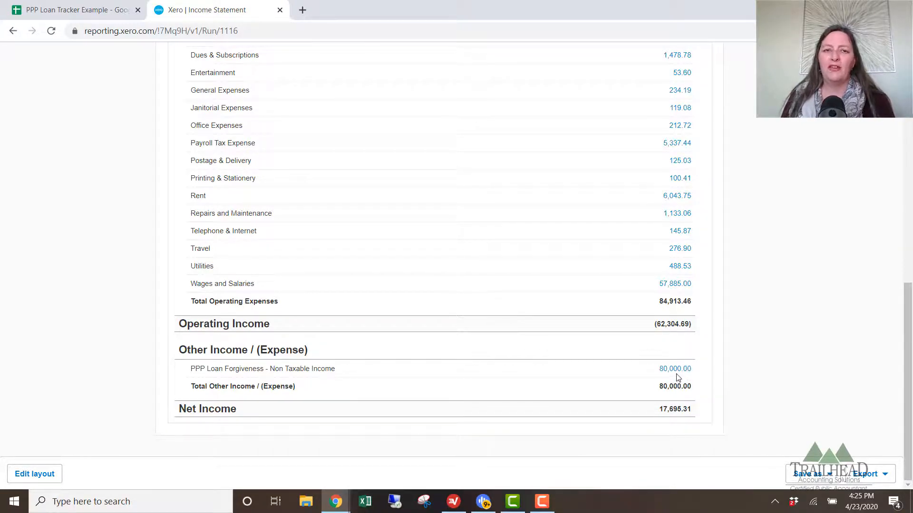
{"action": "scroll", "coordinate": [668, 386], "scroll_direction": "up", "scroll_amount": 15}
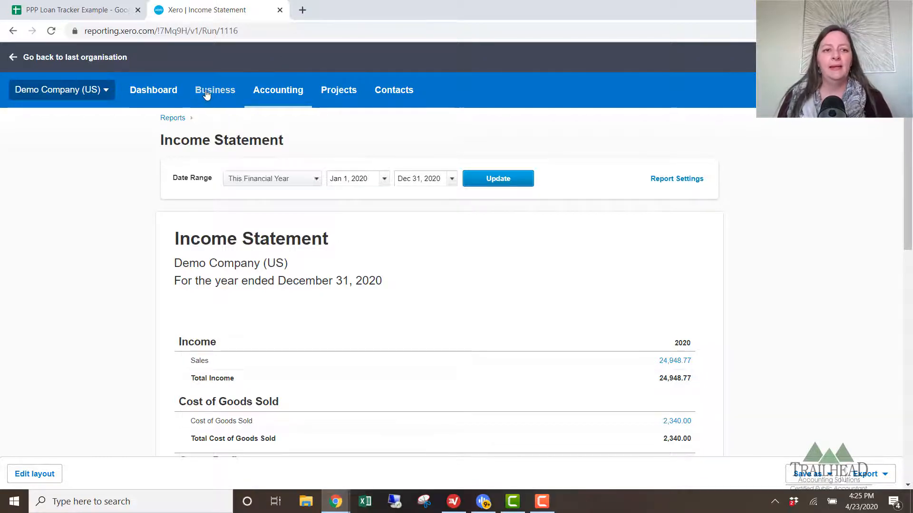
Go to the dashboard and start a new Spend Money transaction from the PPP Checking account.
{"action": "left_click", "coordinate": [158, 92]}
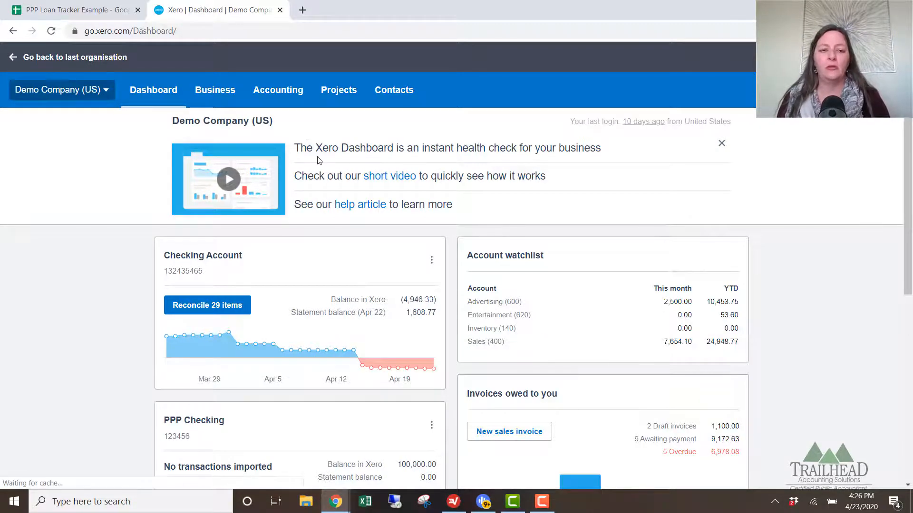
{"action": "scroll", "coordinate": [318, 161], "scroll_direction": "down", "scroll_amount": 1}
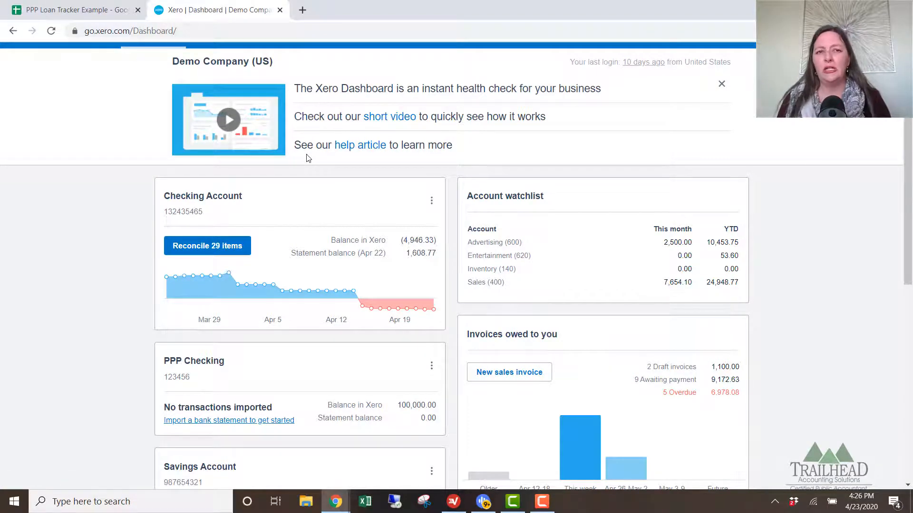
{"action": "scroll", "coordinate": [304, 161], "scroll_direction": "down", "scroll_amount": 1}
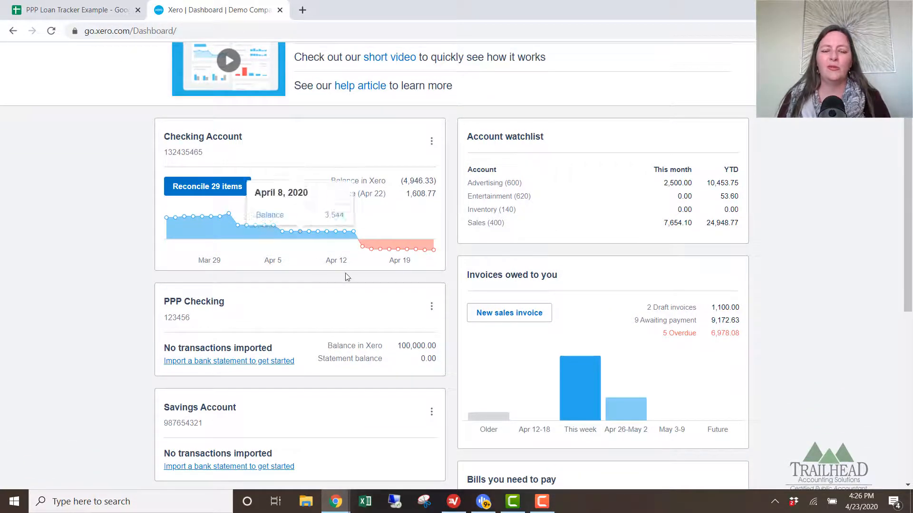
{"action": "left_click", "coordinate": [432, 308]}
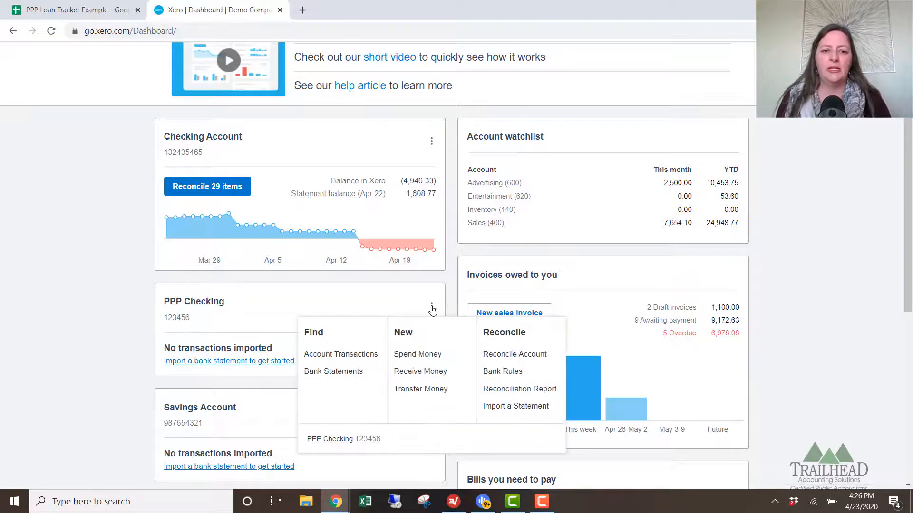
{"action": "left_click", "coordinate": [427, 360]}
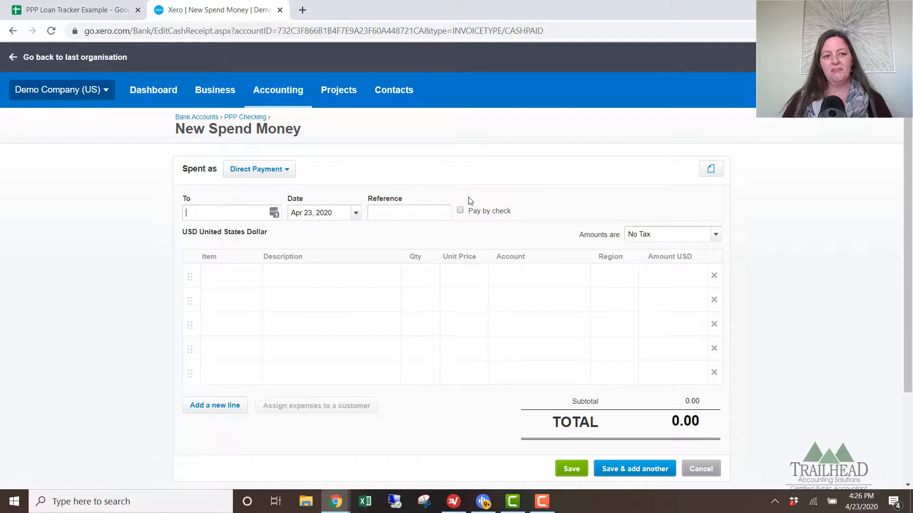
Set the payee of the spend money transaction to Chase and its date to Aug 1, 2020.
{"action": "type", "text": "chas"}
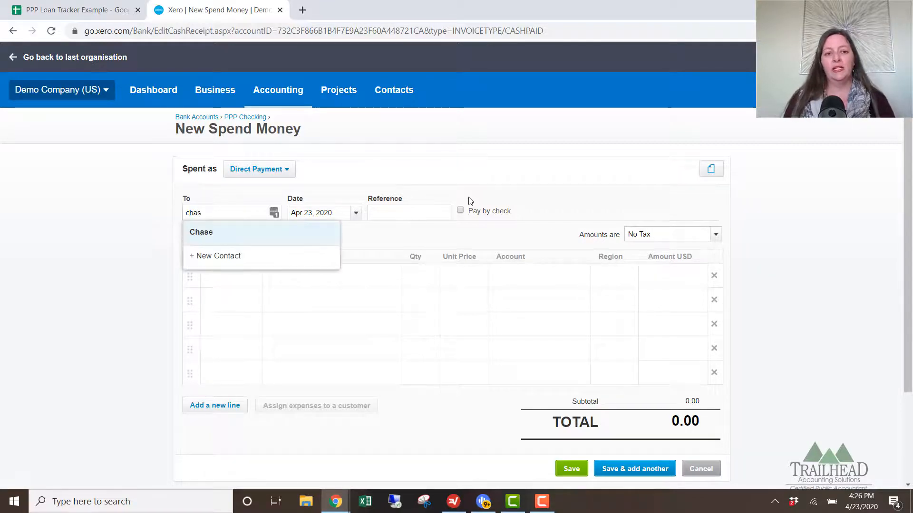
{"action": "left_click", "coordinate": [204, 233]}
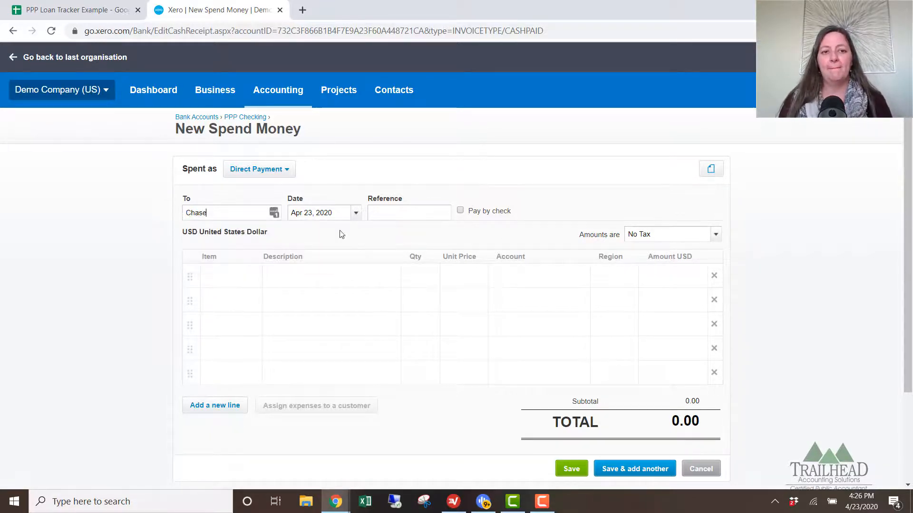
{"action": "type", "text": "8/1/"}
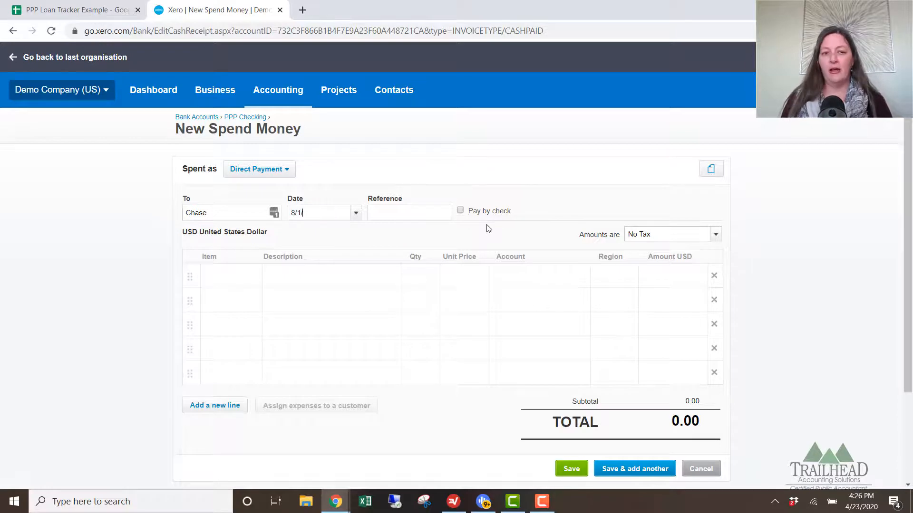
{"action": "key", "text": "Tab"}
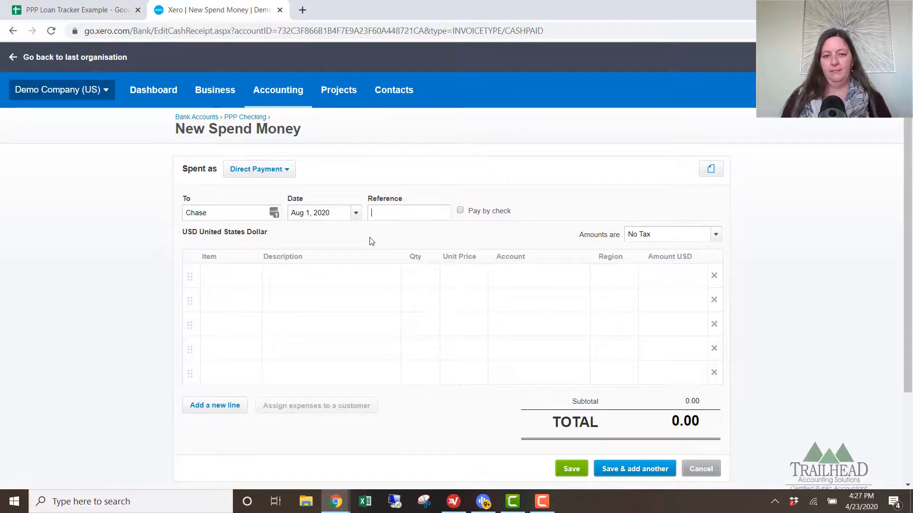
Fill in the first line as PPP Loan payment with a unit price of 1,500 and account 280 - PPP Loan.
{"action": "left_click", "coordinate": [286, 278]}
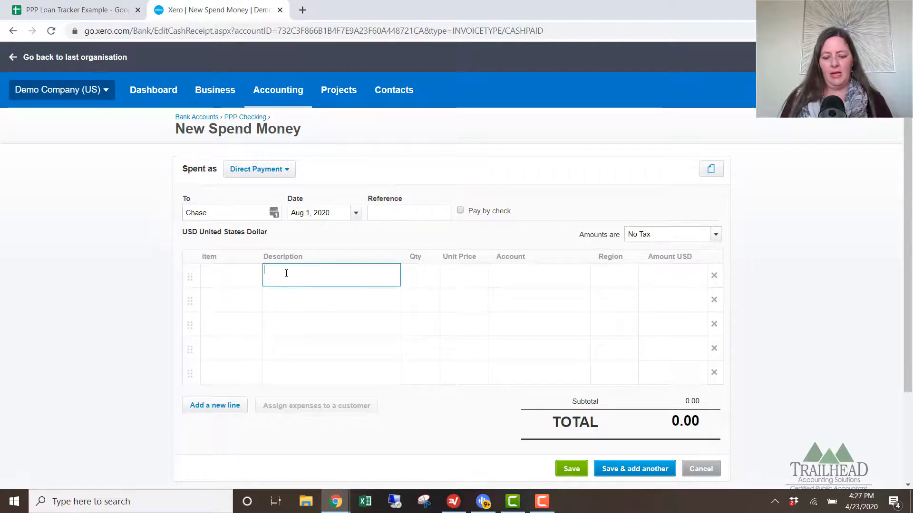
{"action": "type", "text": "PPP Loan "}
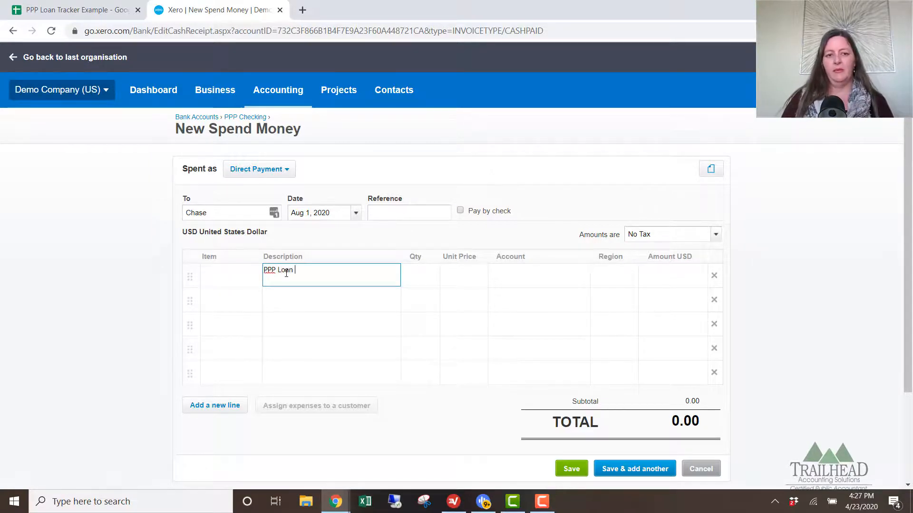
{"action": "type", "text": "payment"}
{"action": "key", "text": "Tab"}
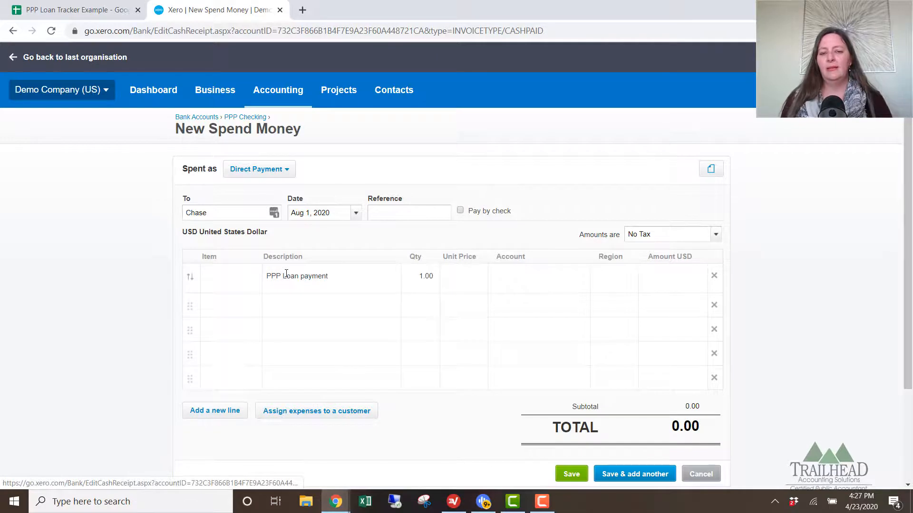
{"action": "type", "text": "15,000"}
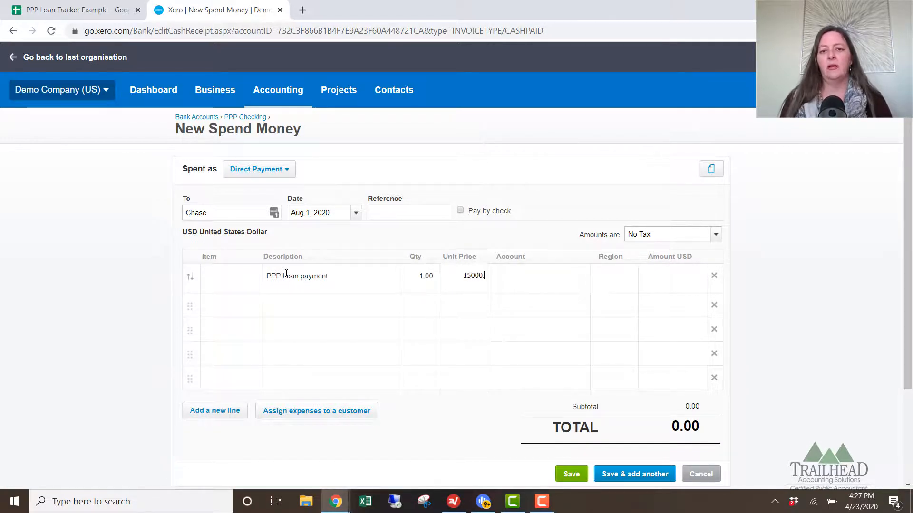
{"action": "key", "text": "Tab"}
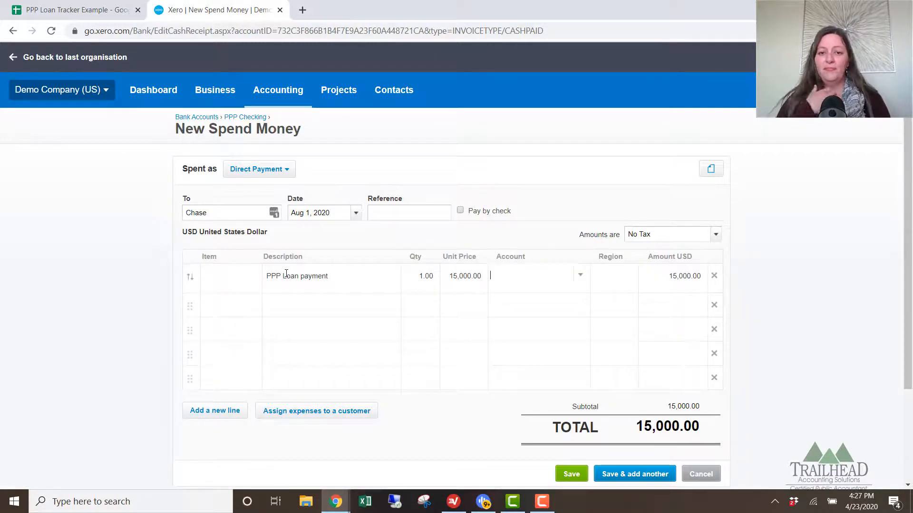
{"action": "key", "text": "shift+Tab"}
{"action": "type", "text": "1,50"}
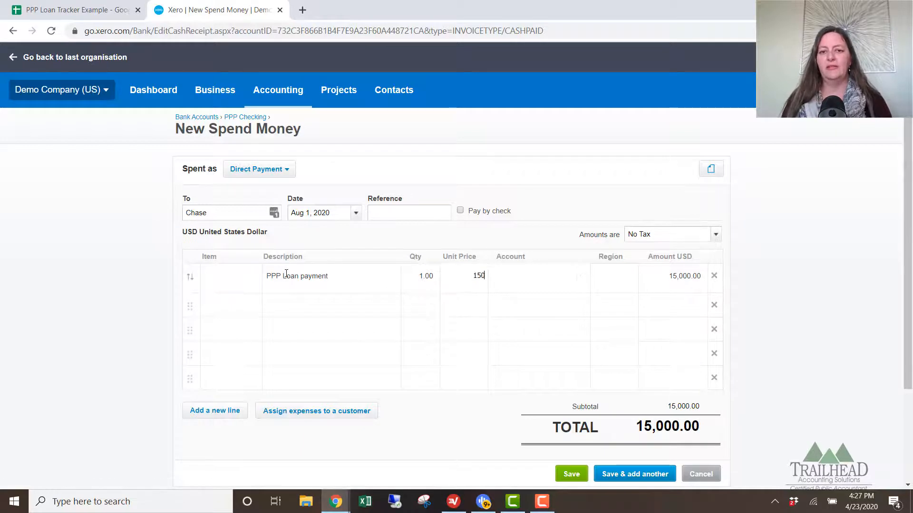
{"action": "type", "text": "0."}
{"action": "key", "text": "Tab"}
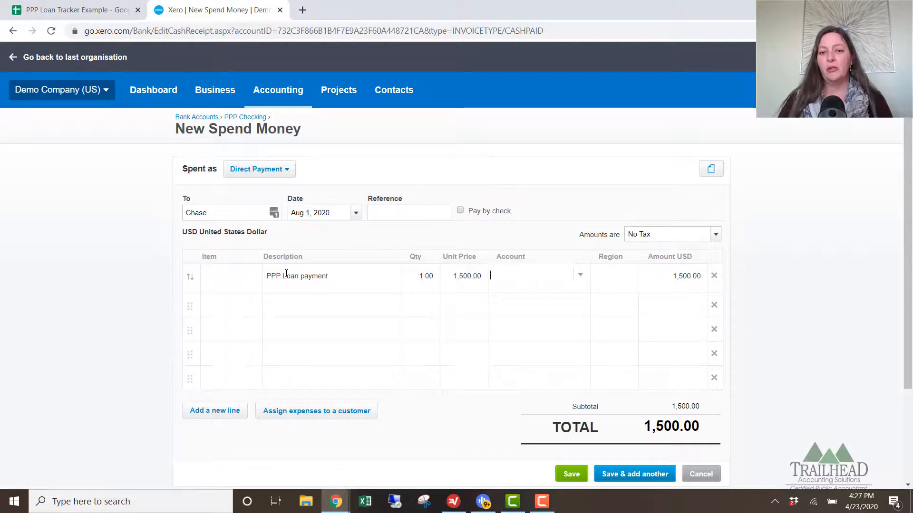
{"action": "type", "text": "pp"}
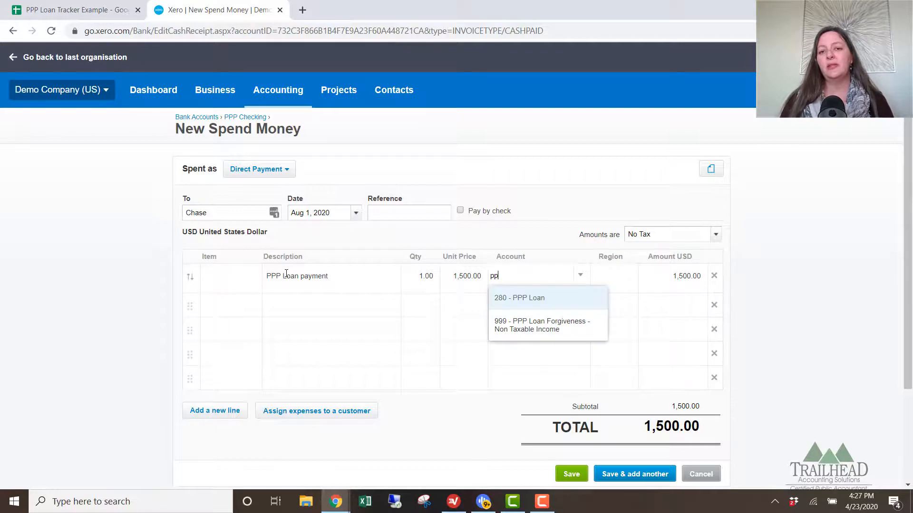
{"action": "left_click", "coordinate": [522, 301]}
Add a second line, PPP Loan Interest, with a unit price of 250 and account 800 - Interest Expense, and save the transaction.
{"action": "left_click", "coordinate": [285, 303]}
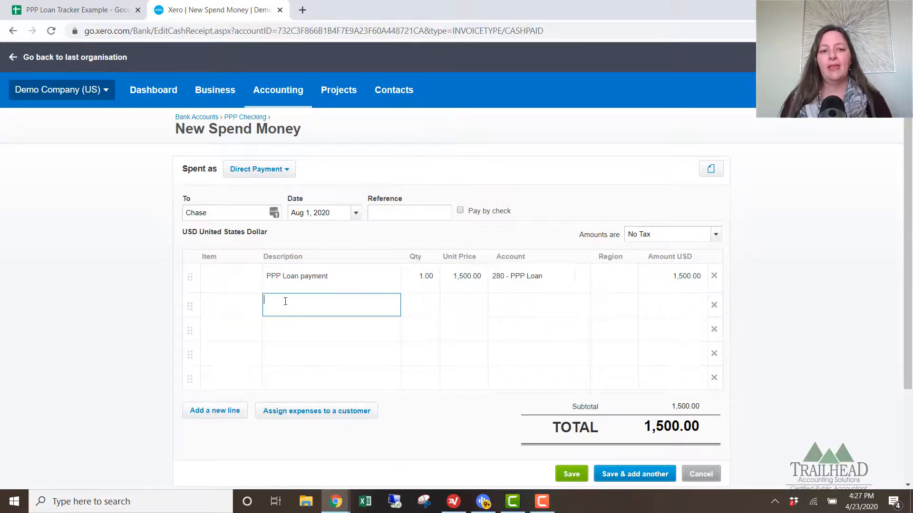
{"action": "type", "text": "PPP"}
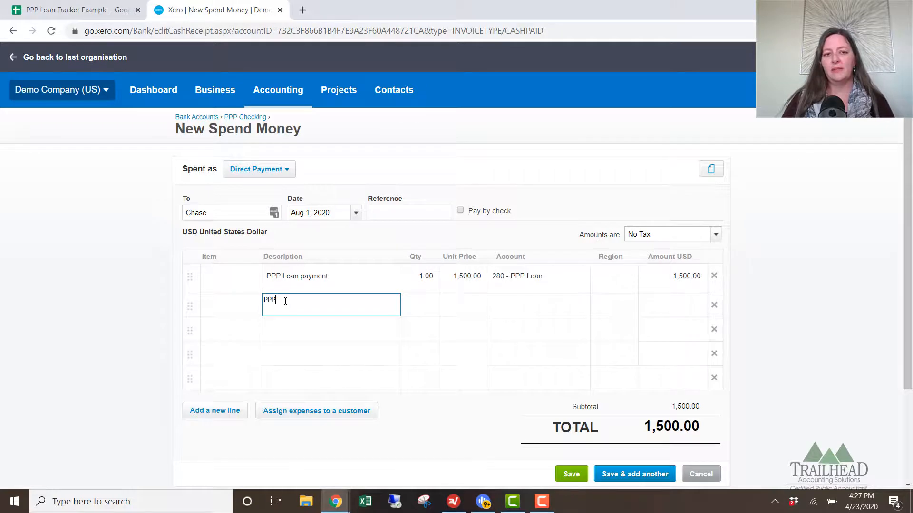
{"action": "type", "text": " Loan Interest"}
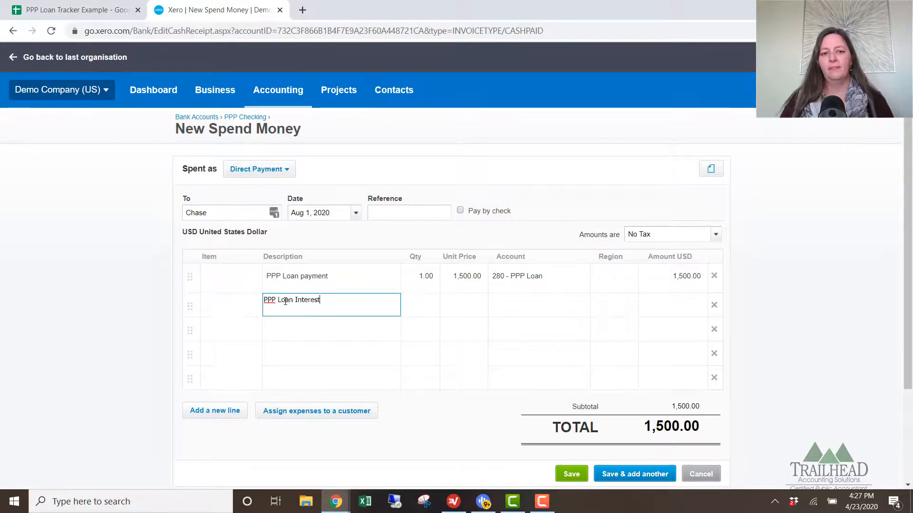
{"action": "key", "text": "Tab"}
{"action": "key", "text": "Tab"}
{"action": "type", "text": "2"}
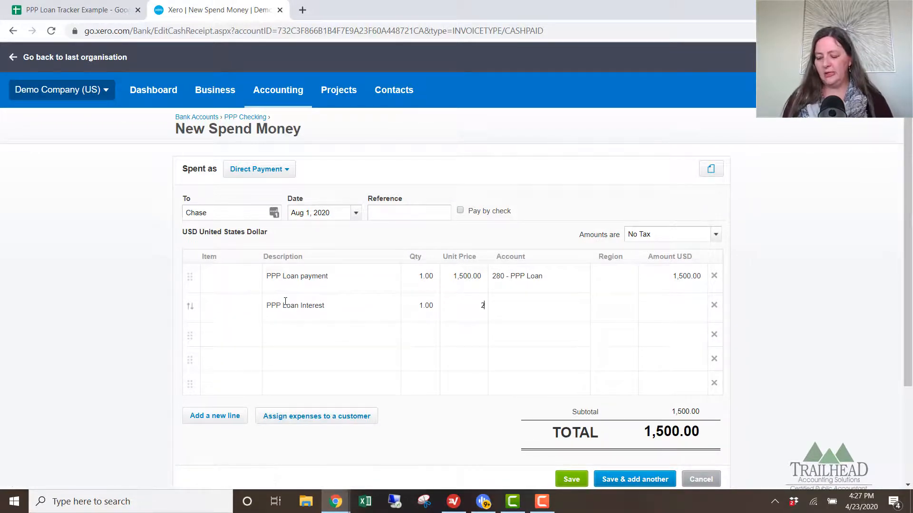
{"action": "key", "text": "Tab"}
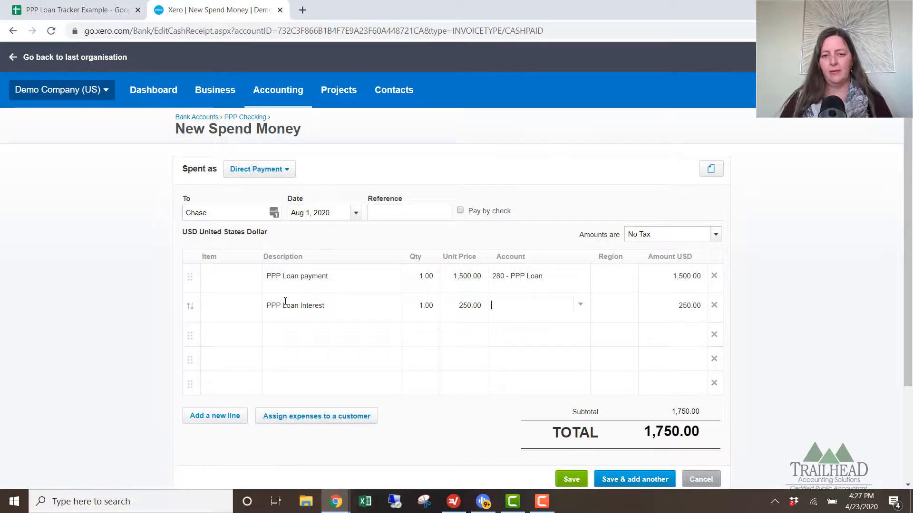
{"action": "type", "text": "interest"}
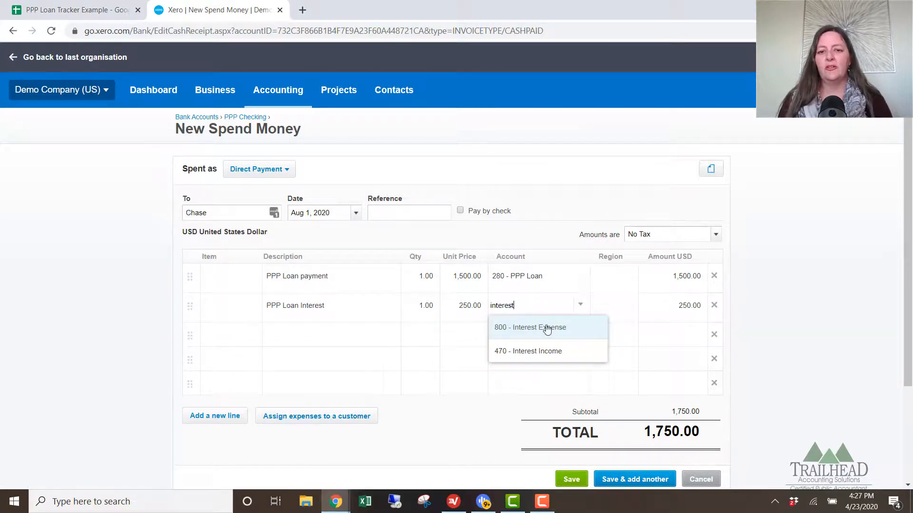
{"action": "left_click", "coordinate": [547, 328]}
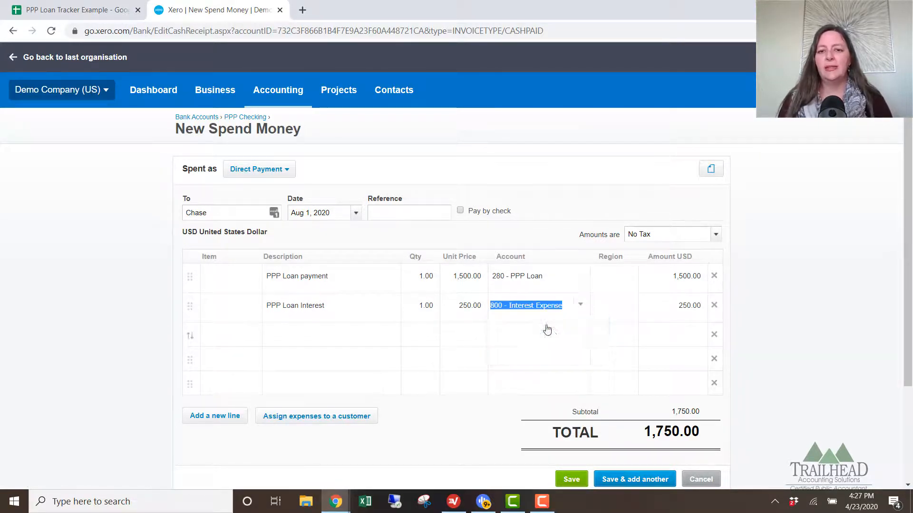
{"action": "left_click", "coordinate": [573, 481]}
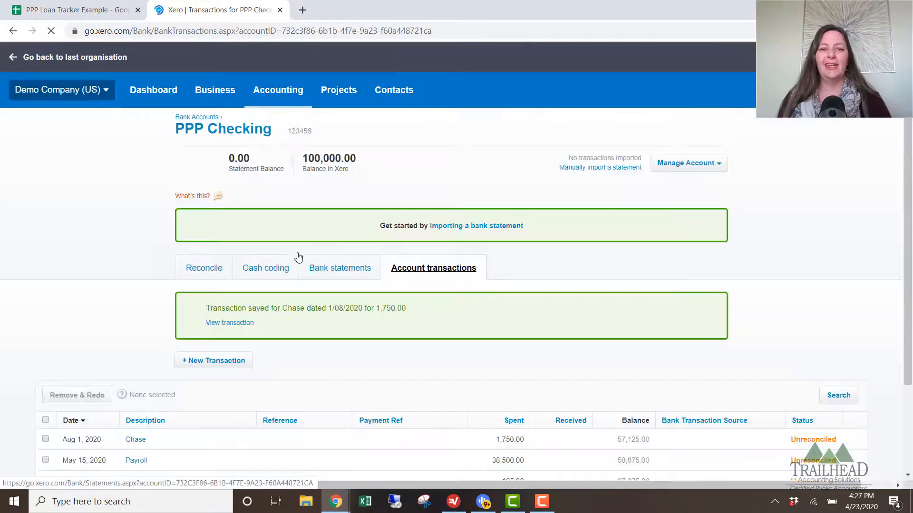
Open the Balance Sheet report and run it as of the custom date Aug 31, 2020.
{"action": "left_click", "coordinate": [287, 91]}
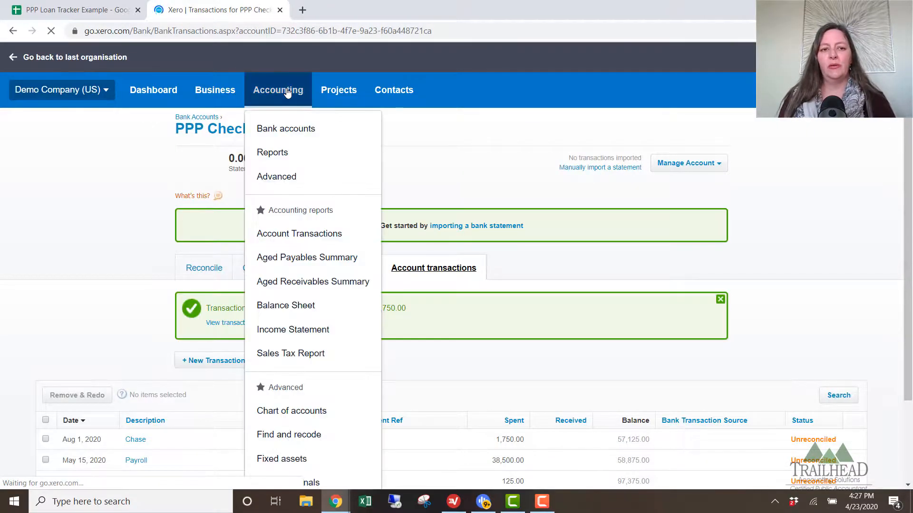
{"action": "left_click", "coordinate": [298, 309]}
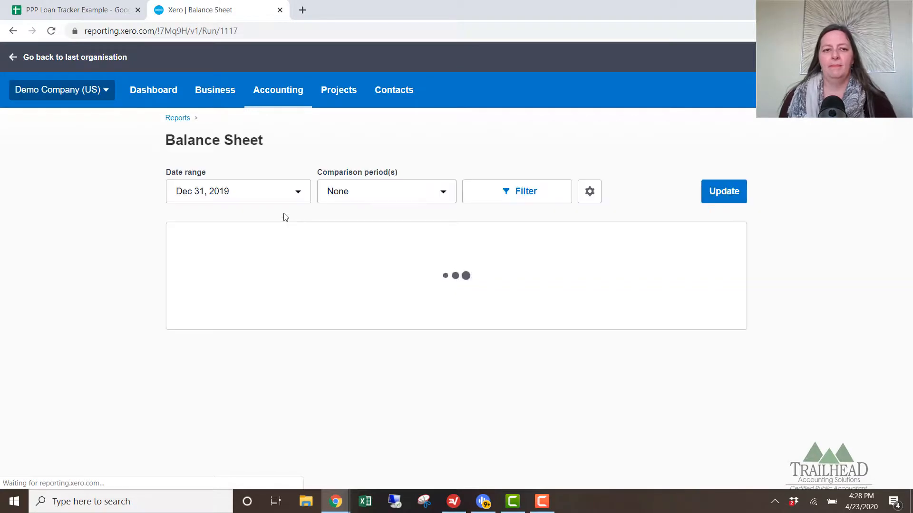
{"action": "left_click", "coordinate": [301, 195]}
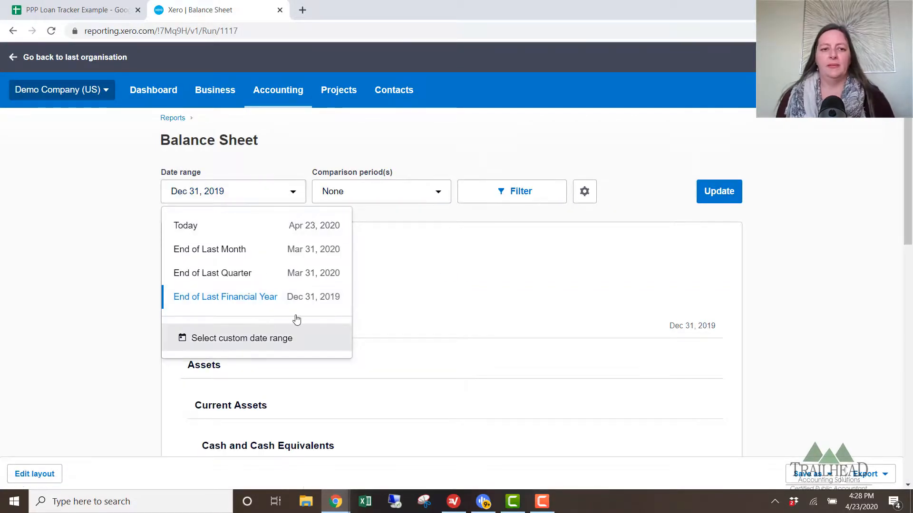
{"action": "left_click", "coordinate": [297, 324]}
{"action": "left_click", "coordinate": [260, 256]}
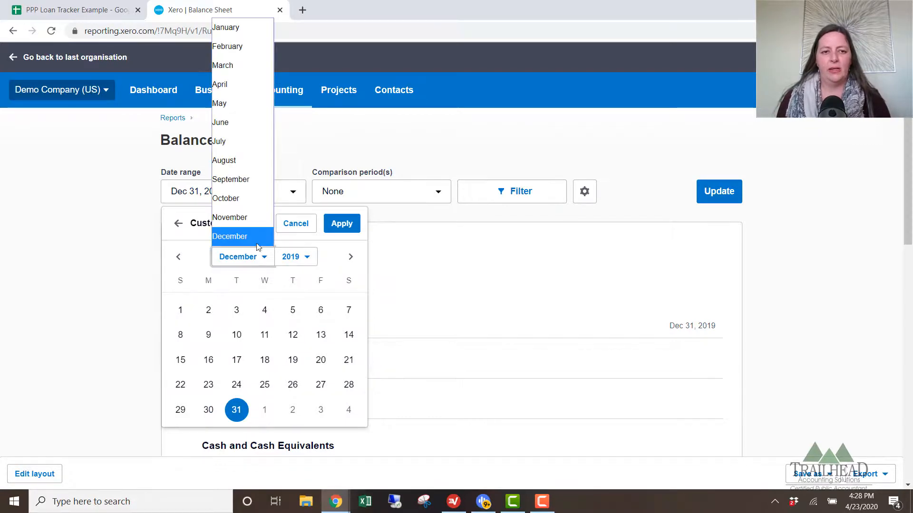
{"action": "left_click", "coordinate": [233, 161]}
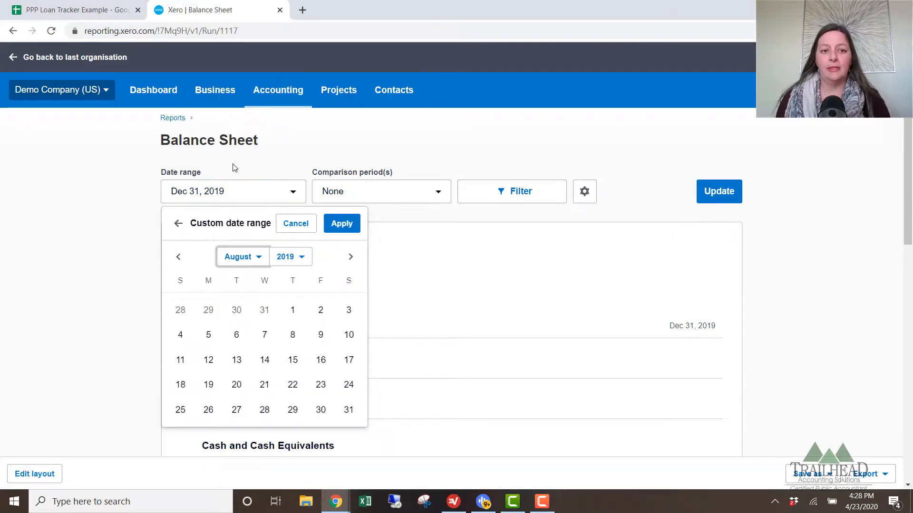
{"action": "left_click", "coordinate": [302, 258]}
{"action": "left_click", "coordinate": [290, 216]}
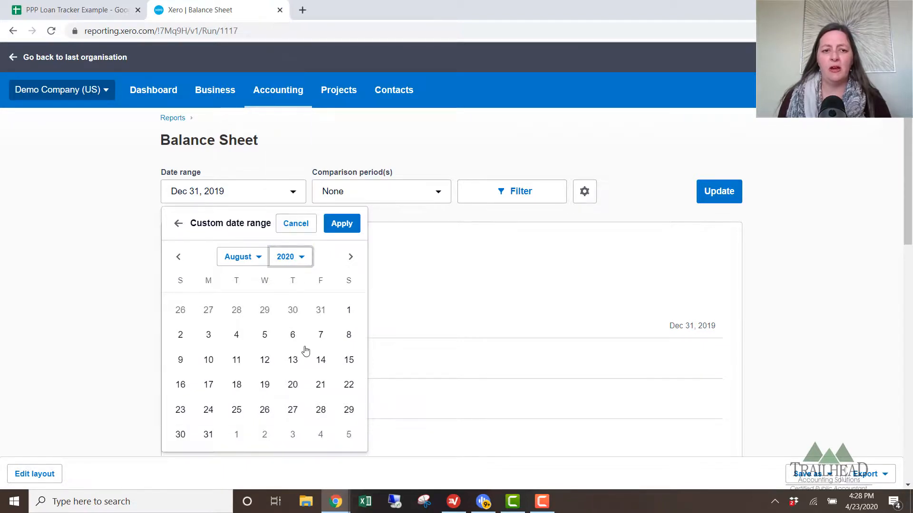
{"action": "left_click", "coordinate": [208, 434]}
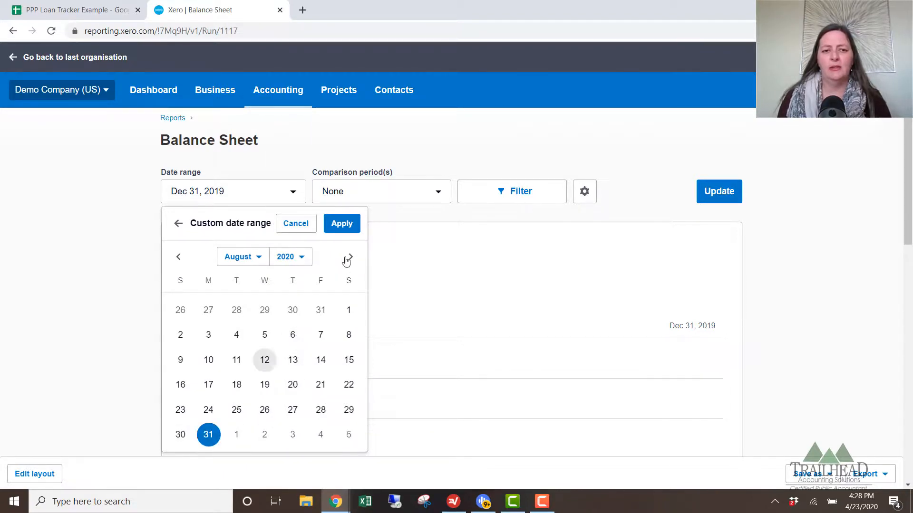
{"action": "left_click", "coordinate": [342, 224]}
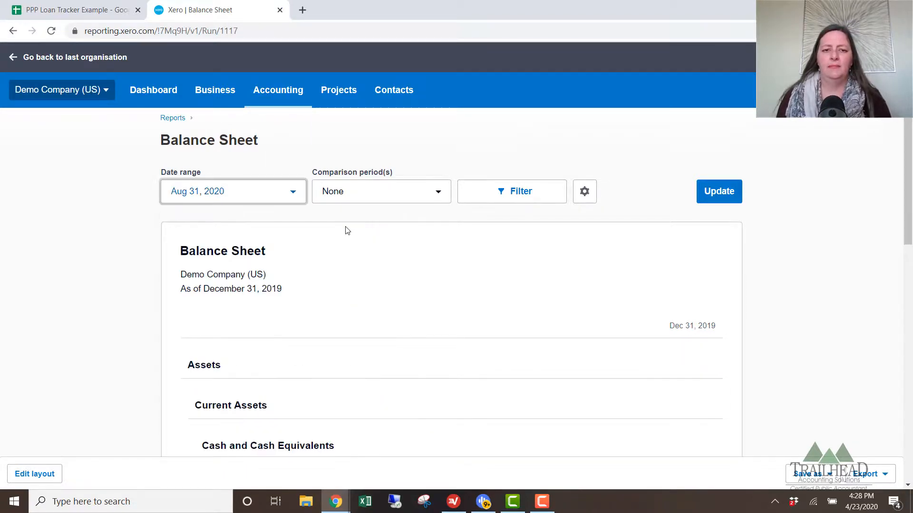
{"action": "left_click", "coordinate": [705, 195]}
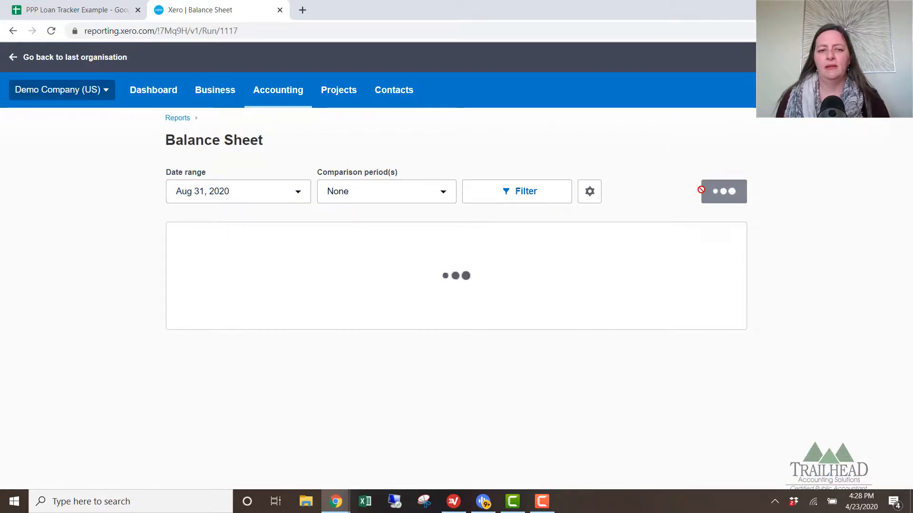
Examine the Balance Sheet's PPP Checking balance, the PPP Loan under Long Term Liabilities, and the Equity section.
{"action": "scroll", "coordinate": [689, 195], "scroll_direction": "down", "scroll_amount": 5}
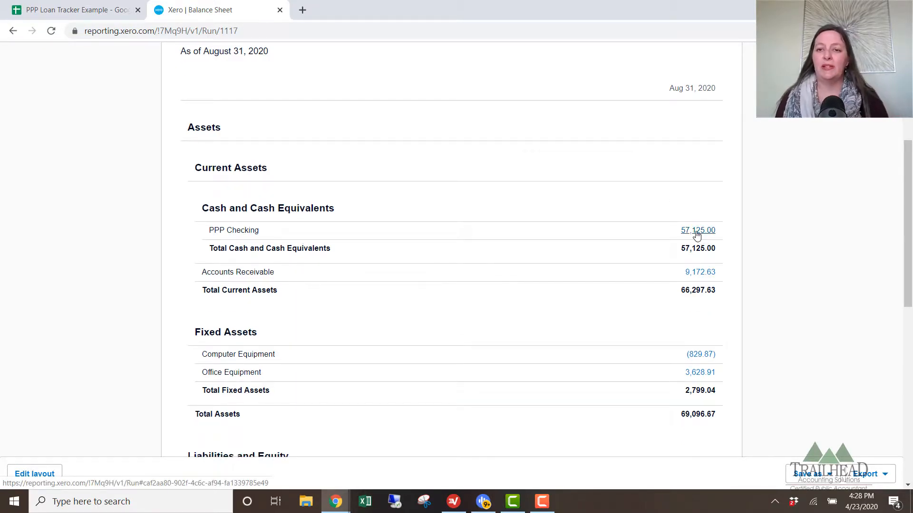
{"action": "scroll", "coordinate": [692, 240], "scroll_direction": "down", "scroll_amount": 8}
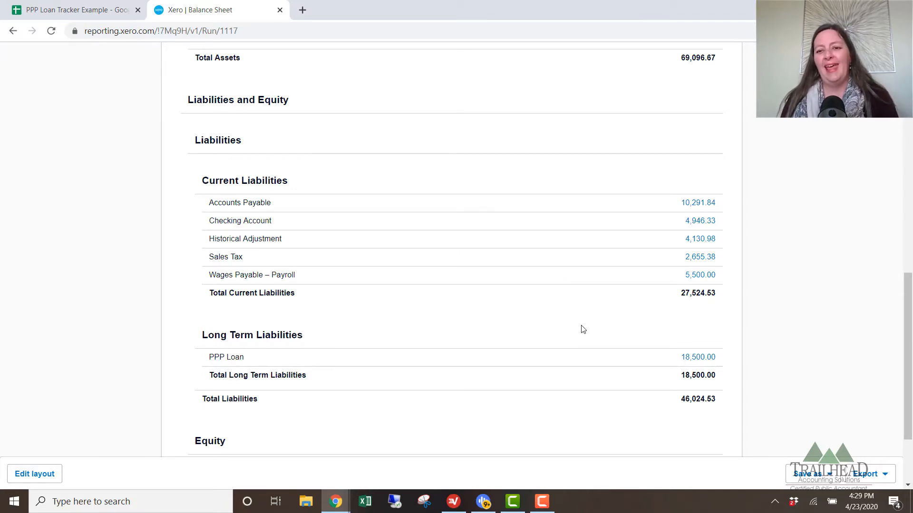
{"action": "scroll", "coordinate": [582, 329], "scroll_direction": "down", "scroll_amount": 1}
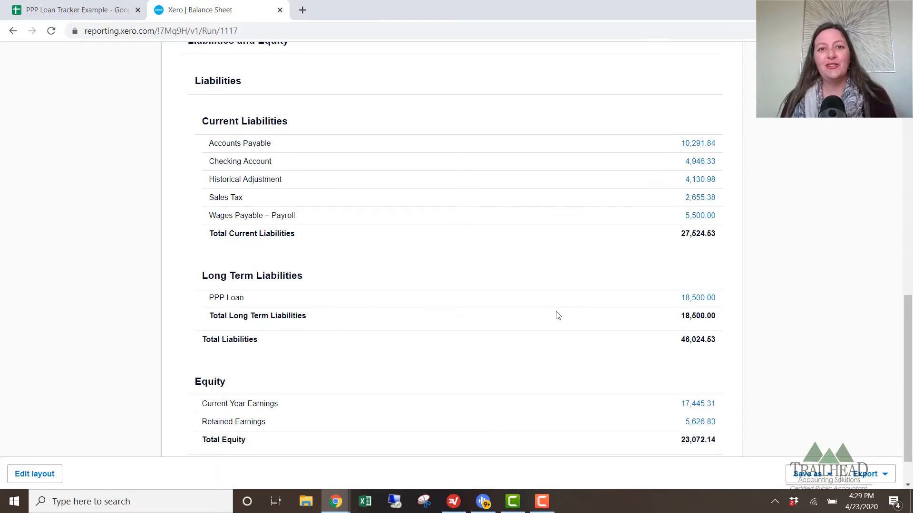
{"action": "scroll", "coordinate": [556, 316], "scroll_direction": "down", "scroll_amount": 1}
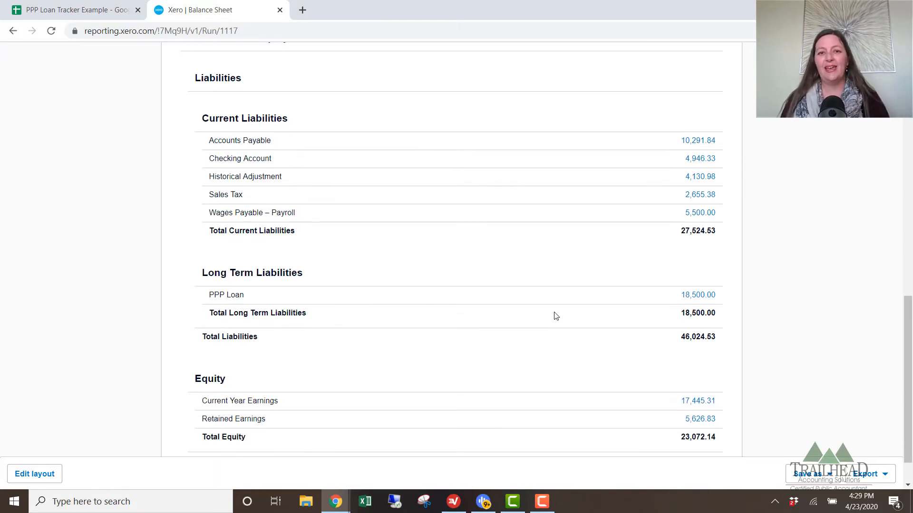